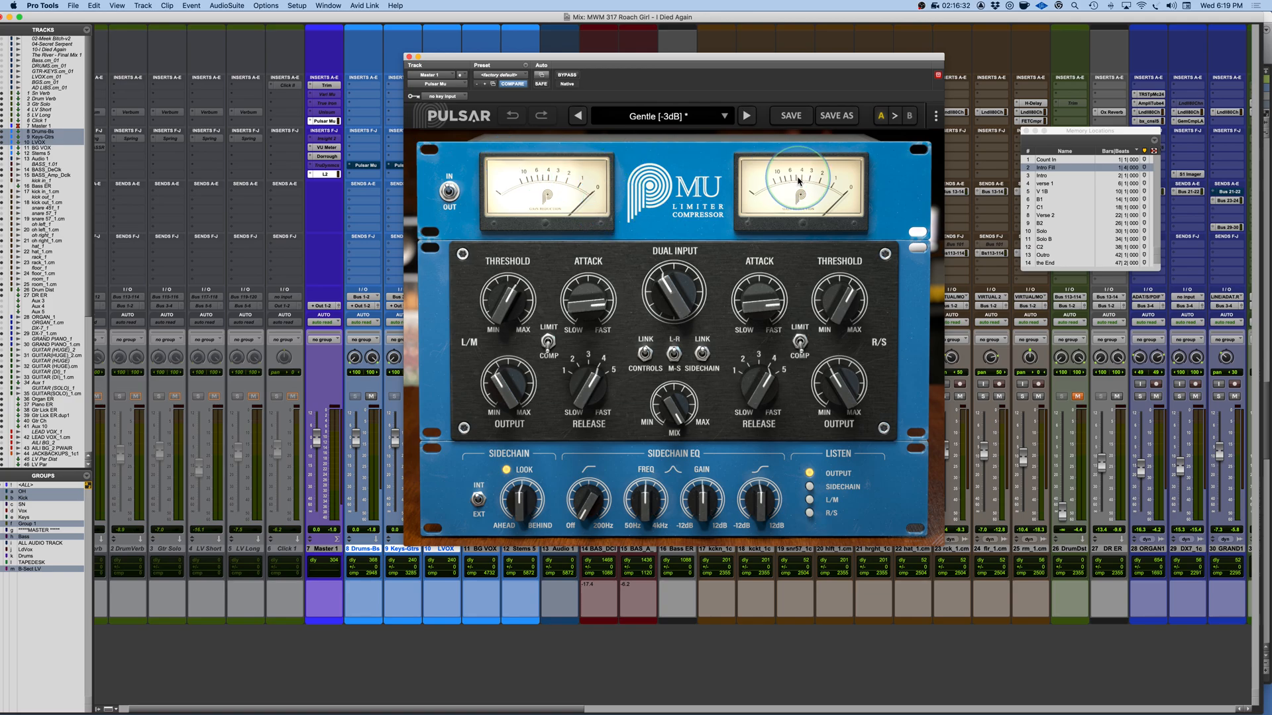
Step: Switch the display to the gain-reduction graph and back to the VU meters, and toggle the compressor out and in
{"action": "left_click", "coordinate": [652, 202]}
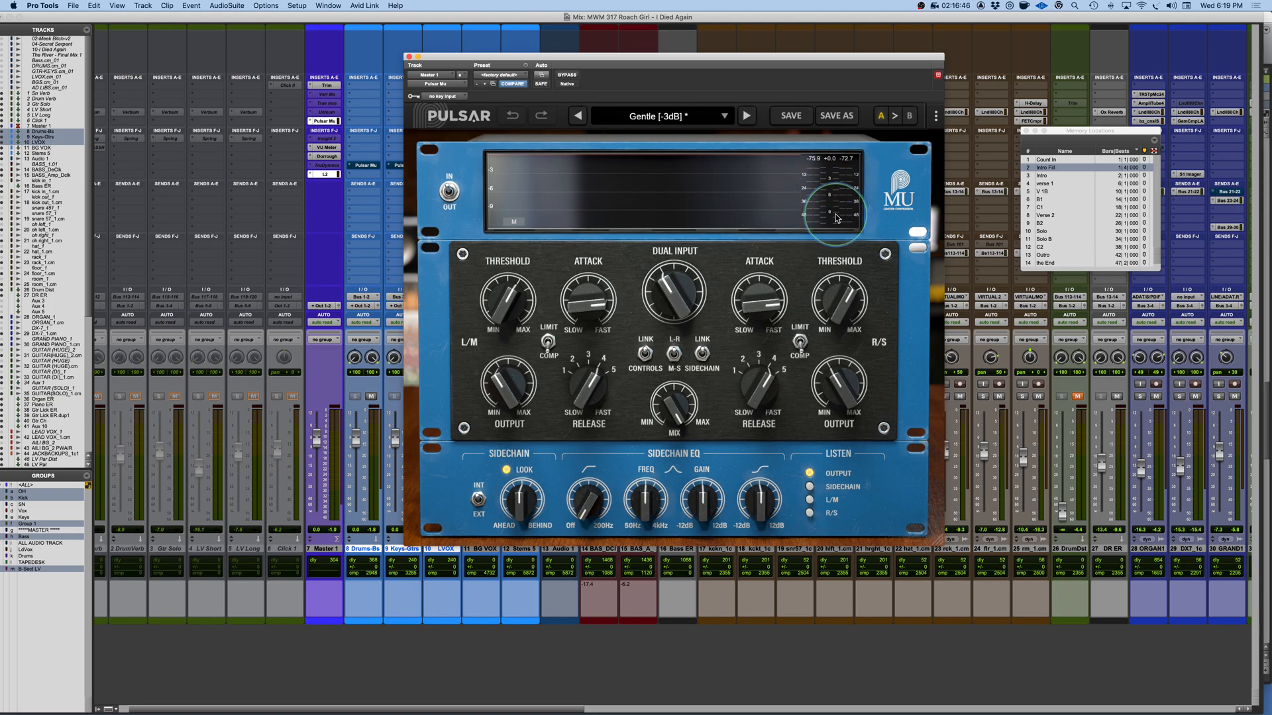
{"action": "left_click", "coordinate": [727, 195]}
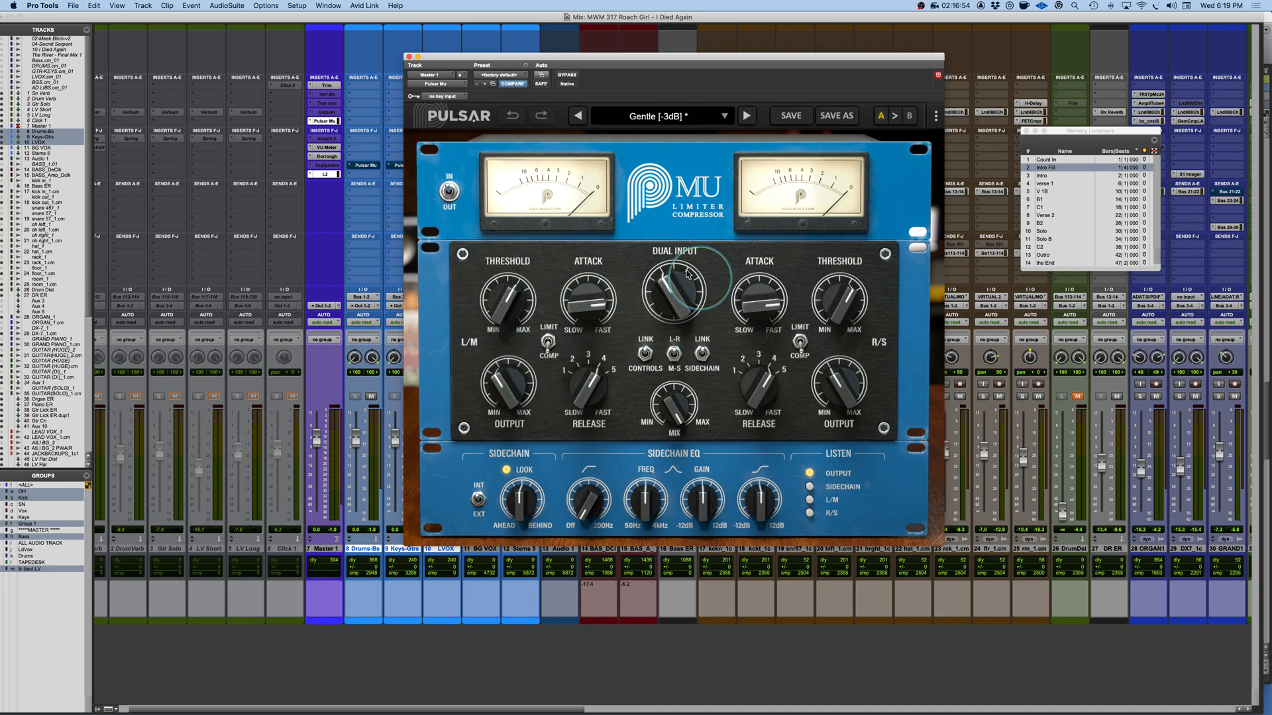
{"action": "left_click", "coordinate": [449, 190]}
{"action": "left_click", "coordinate": [450, 190]}
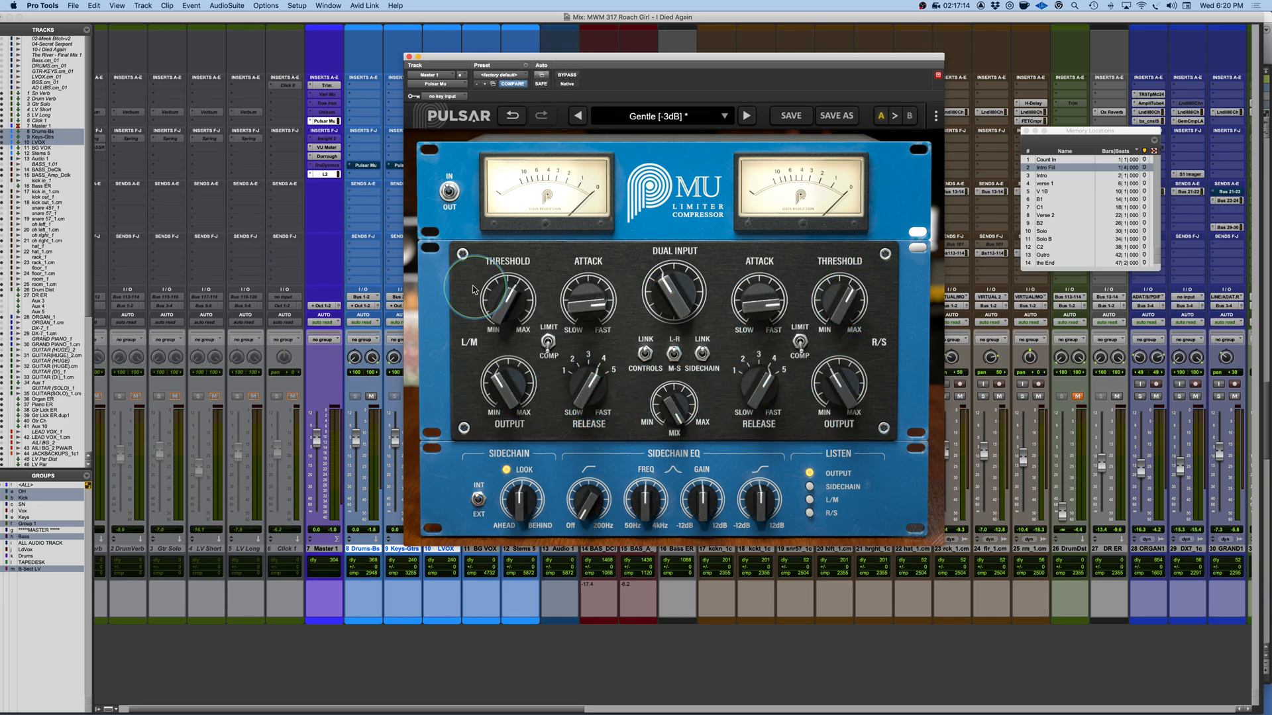
Step: Try out the Dual Input knob and different Release positions on the L/M channel
{"action": "left_click", "coordinate": [547, 340]}
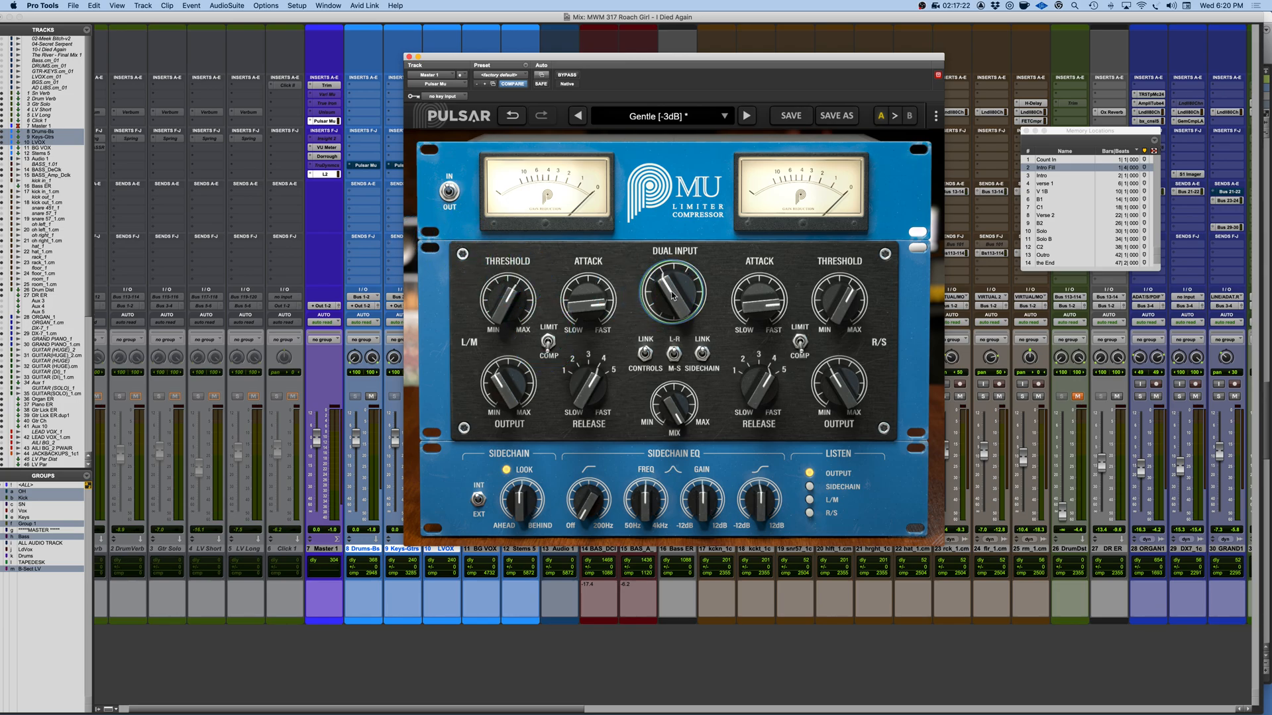
{"action": "left_click_drag", "start_coordinate": [673, 296], "coordinate": [687, 266]}
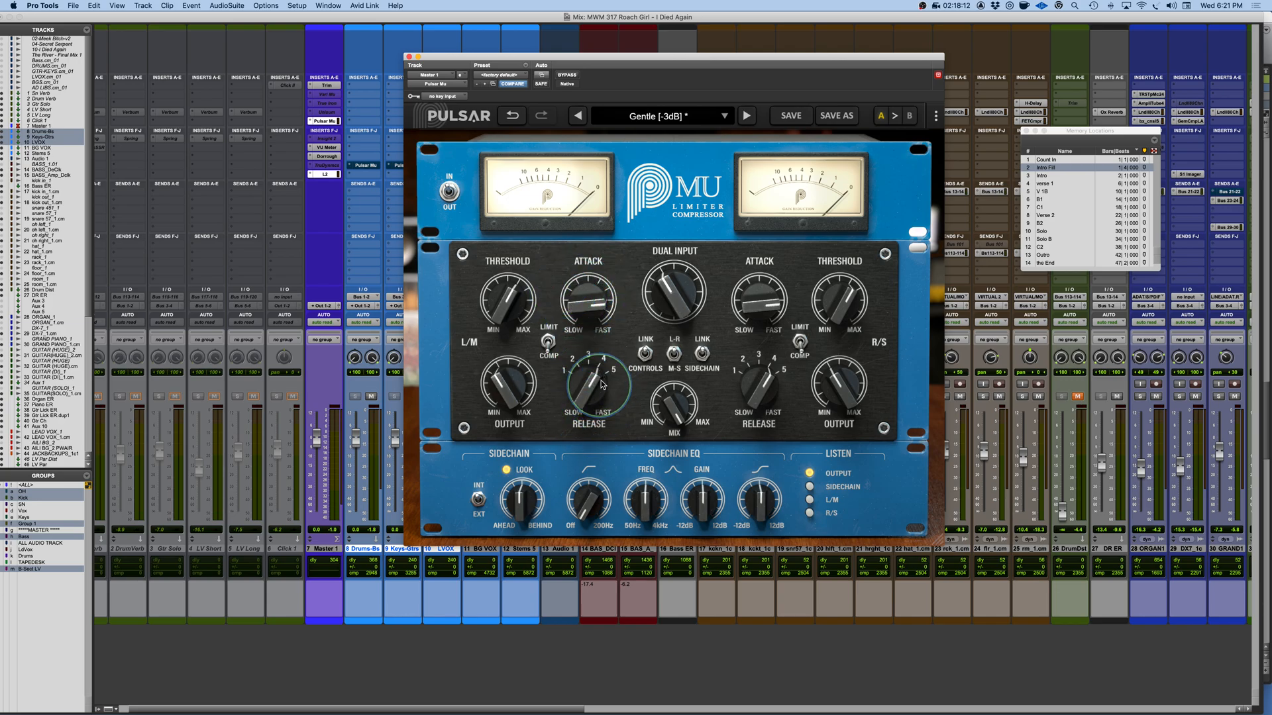
{"action": "mouse_move", "coordinate": [592, 384]}
{"action": "left_mouse_down"}
{"action": "mouse_move", "coordinate": [571, 457]}
{"action": "mouse_move", "coordinate": [587, 358]}
{"action": "mouse_move", "coordinate": [580, 387]}
{"action": "left_mouse_up"}
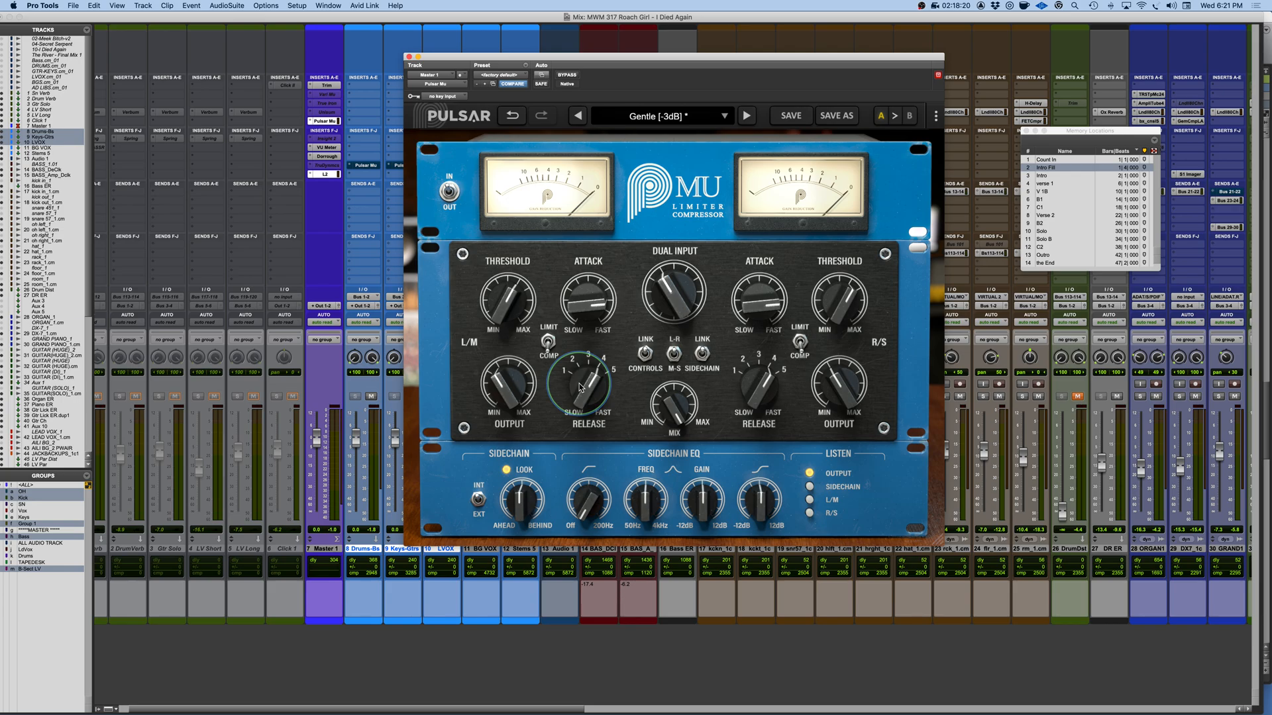
{"action": "left_click_drag", "start_coordinate": [580, 388], "coordinate": [600, 335]}
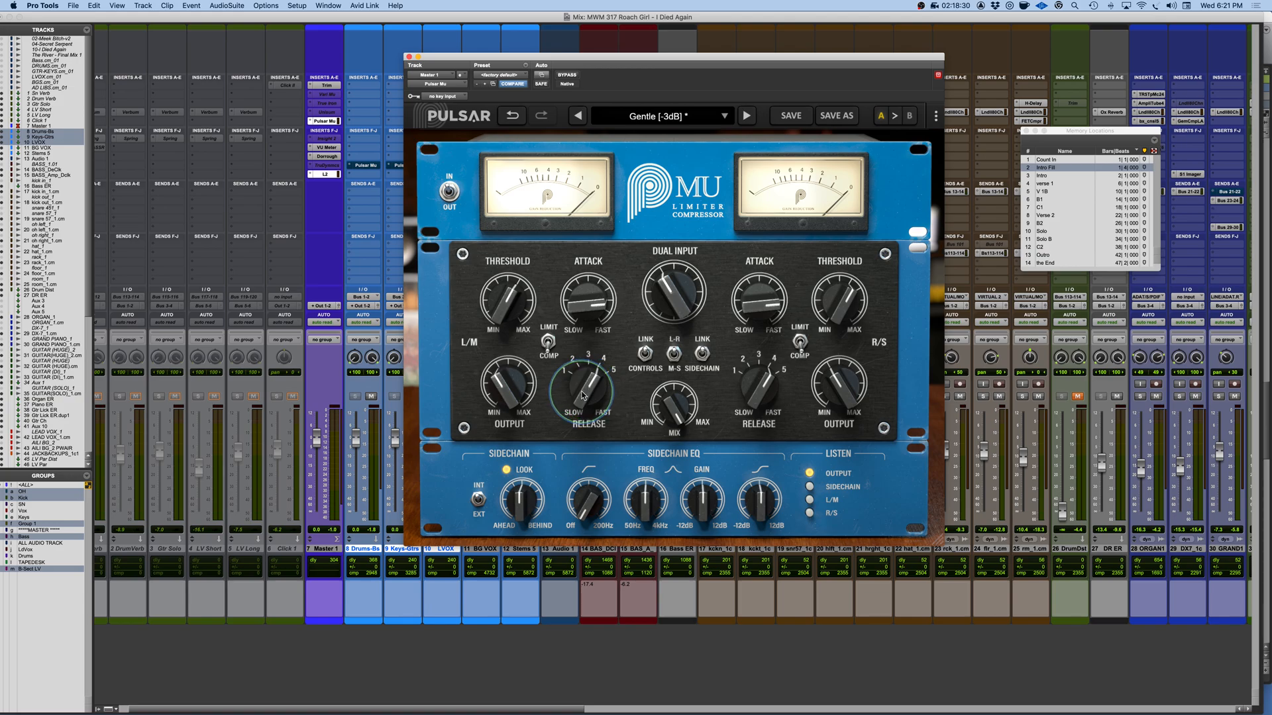
{"action": "left_click_drag", "start_coordinate": [586, 396], "coordinate": [603, 360]}
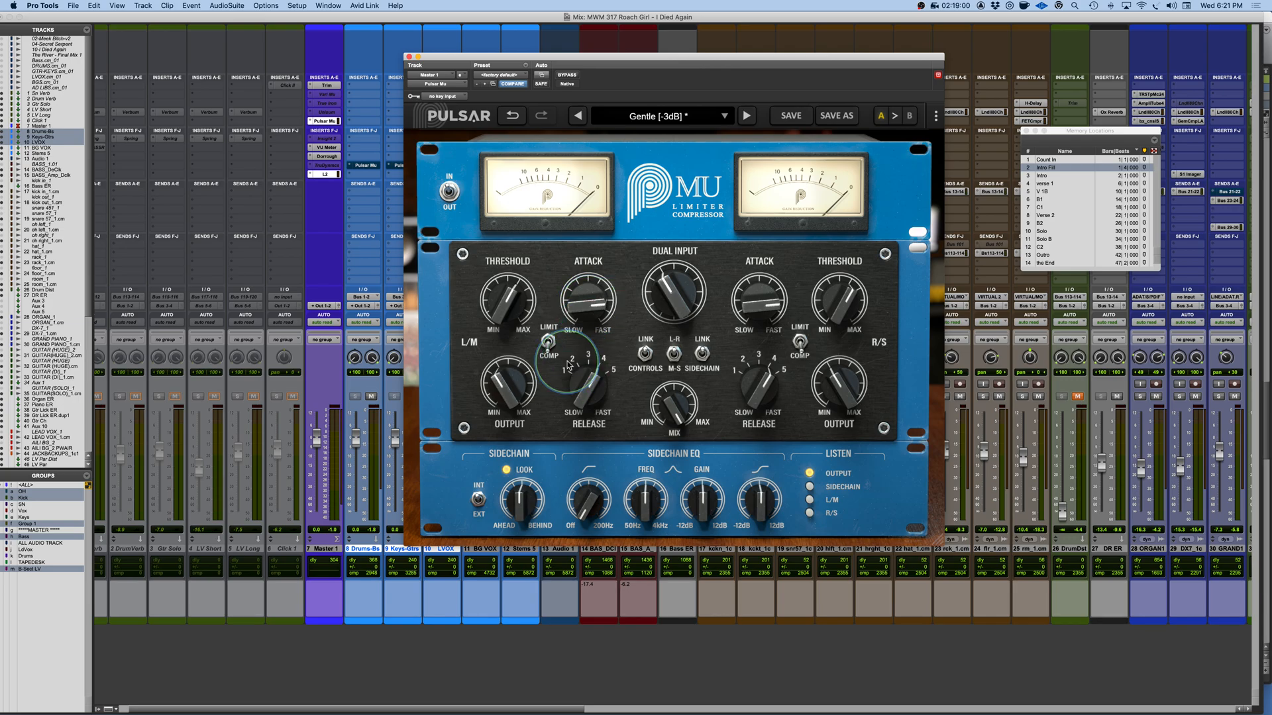
Step: Toggle the L/M channel repeatedly between Limit and Comp modes to compare them
{"action": "left_click", "coordinate": [547, 347]}
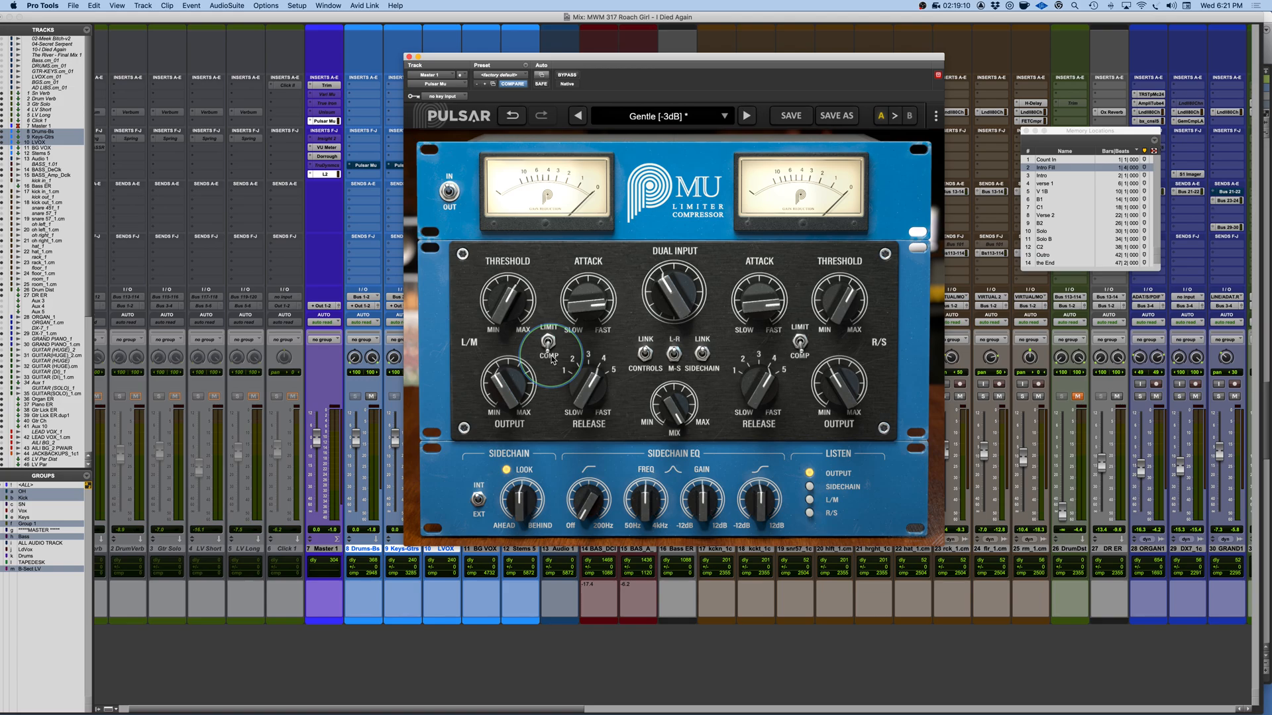
{"action": "left_click", "coordinate": [549, 350]}
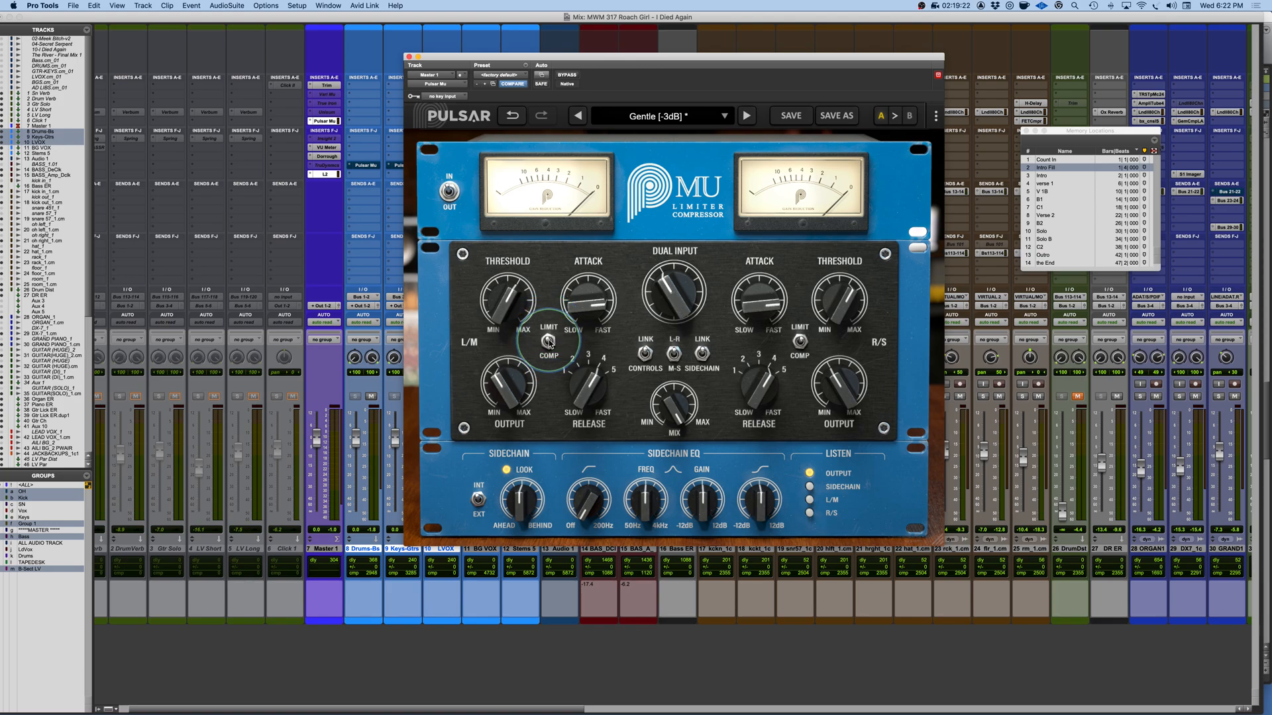
{"action": "left_click", "coordinate": [549, 330]}
{"action": "left_click", "coordinate": [547, 341]}
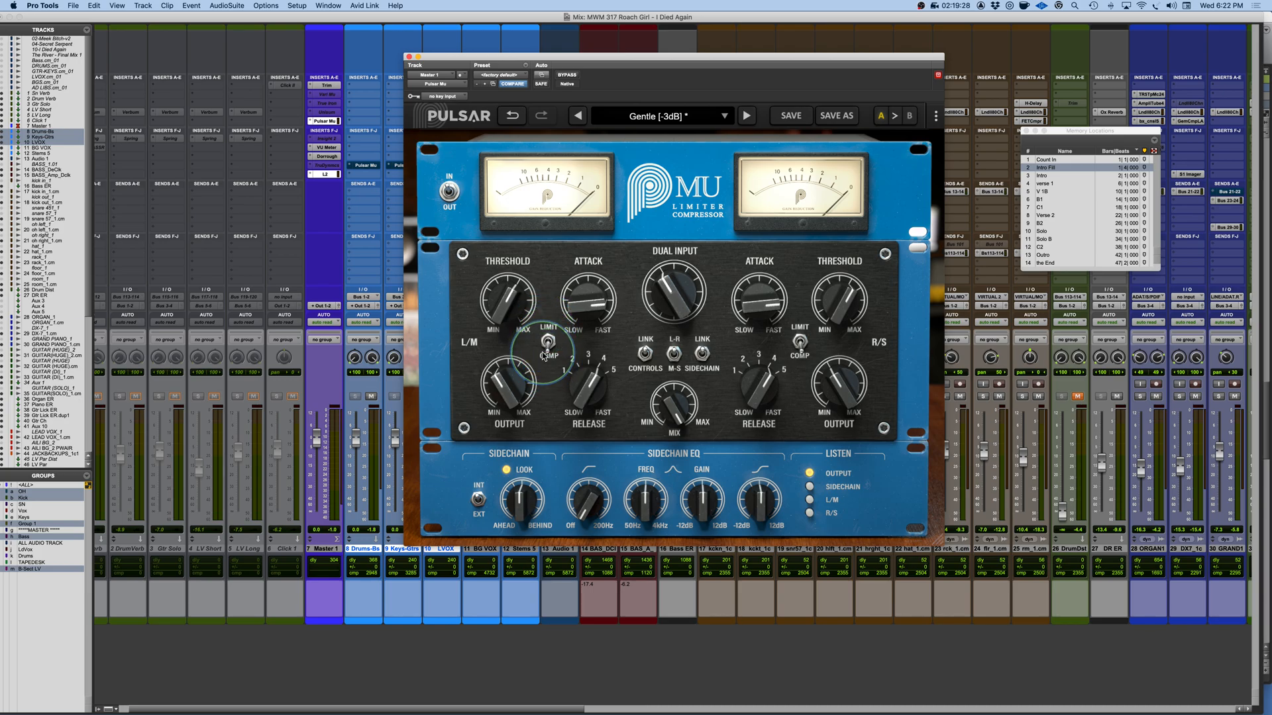
{"action": "left_click", "coordinate": [549, 342]}
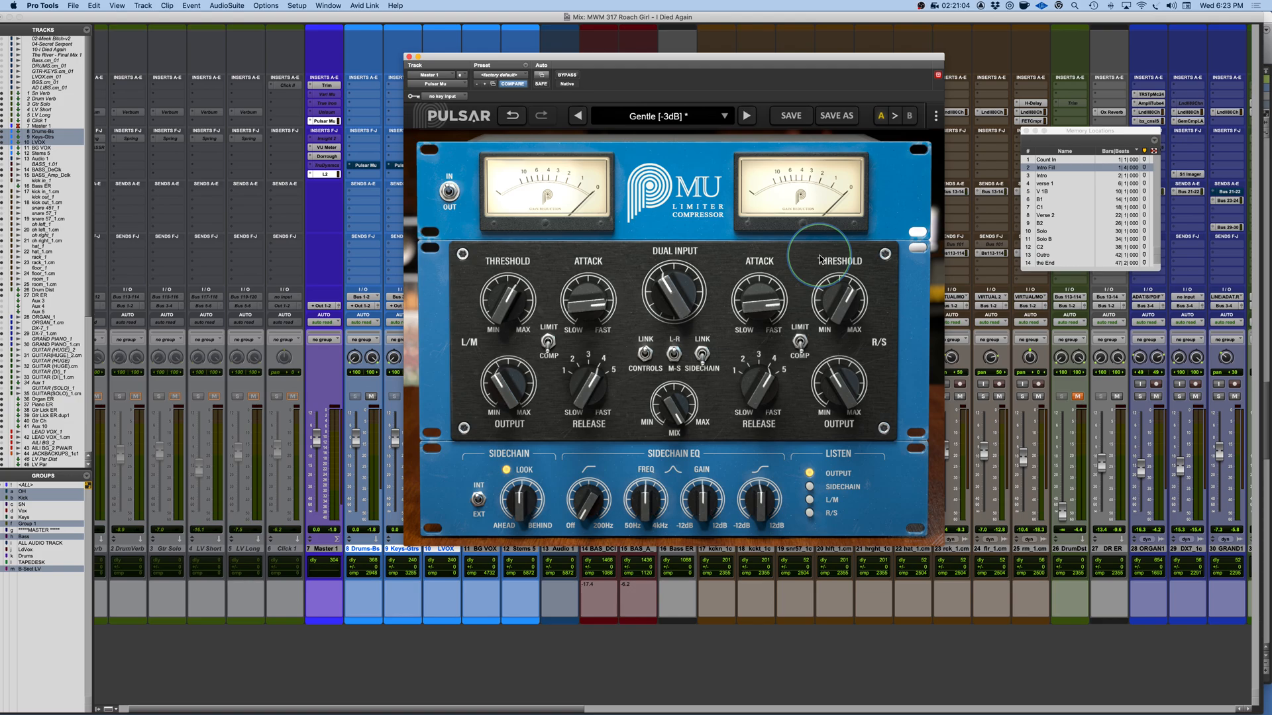
Step: Try the sidechain Look control toward Ahead and Behind, and reset it to its default position
{"action": "left_click", "coordinate": [702, 362]}
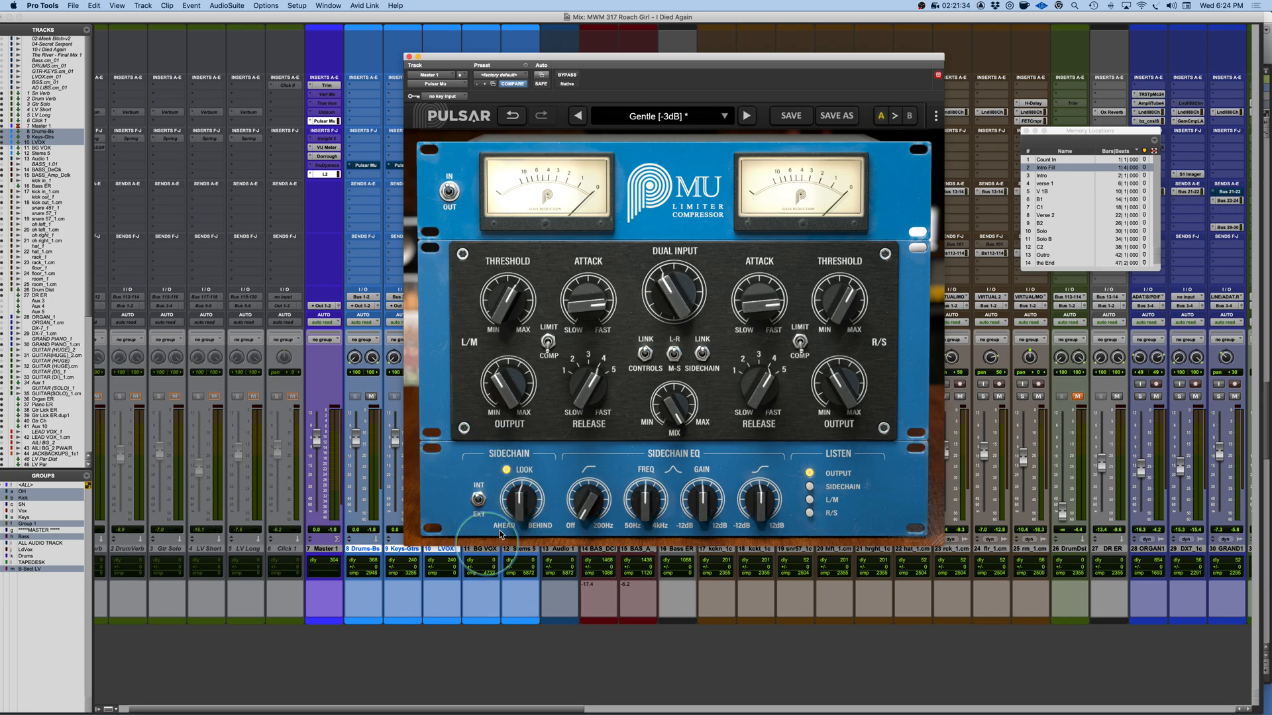
{"action": "left_click_drag", "start_coordinate": [520, 500], "coordinate": [514, 628]}
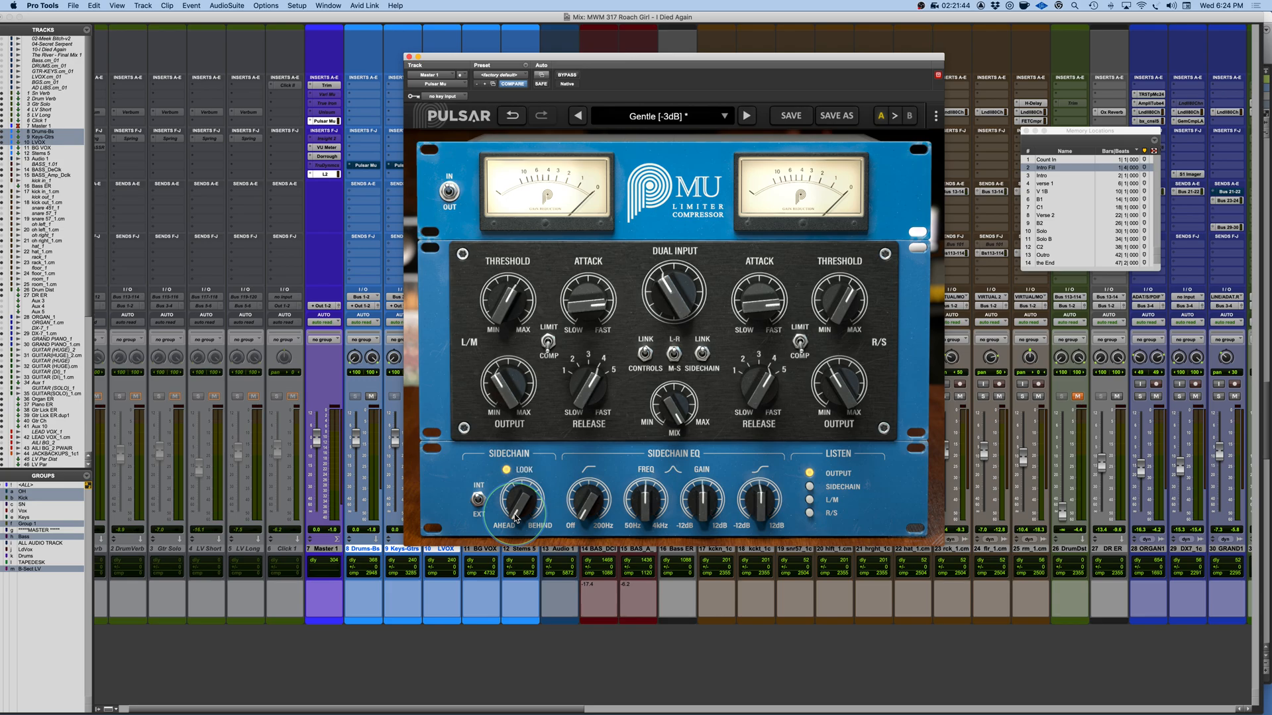
{"action": "left_click_drag", "start_coordinate": [516, 518], "coordinate": [517, 503]}
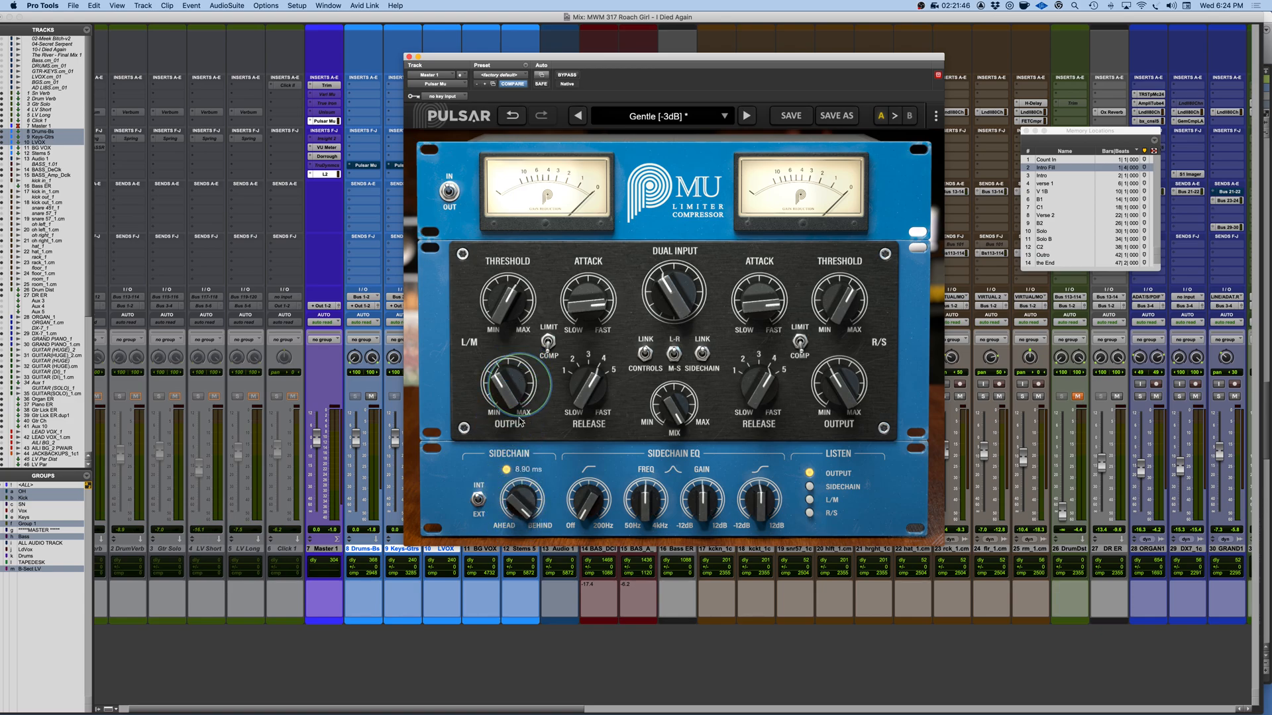
{"action": "double_click", "coordinate": [520, 510]}
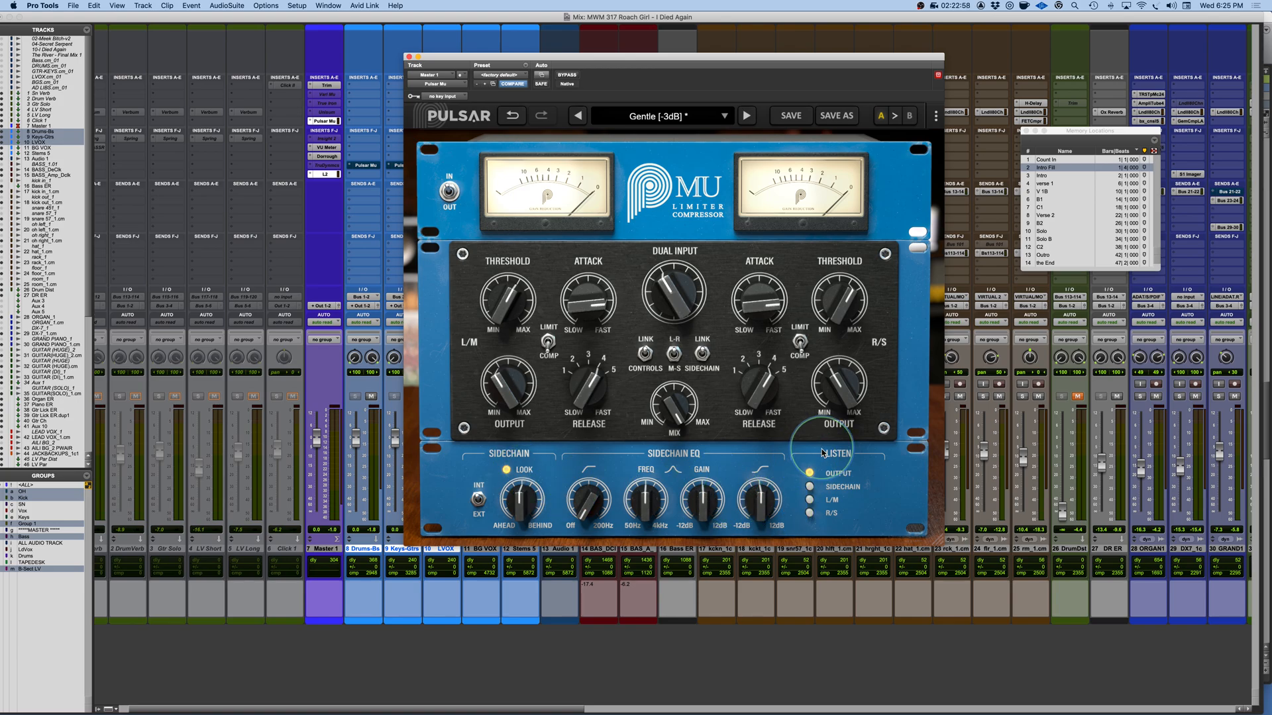
Step: Try listening to the sidechain and the individual channel signals, and return the Listen section to Output
{"action": "left_click", "coordinate": [810, 486]}
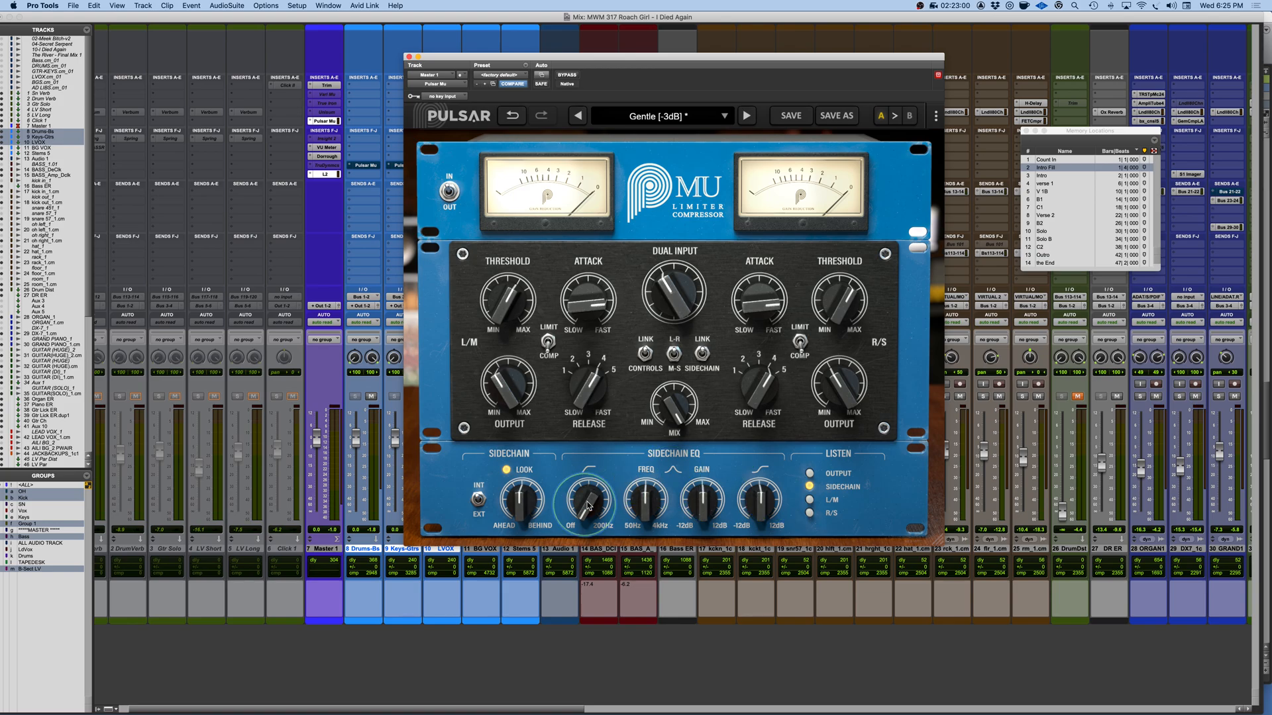
{"action": "left_click", "coordinate": [809, 473]}
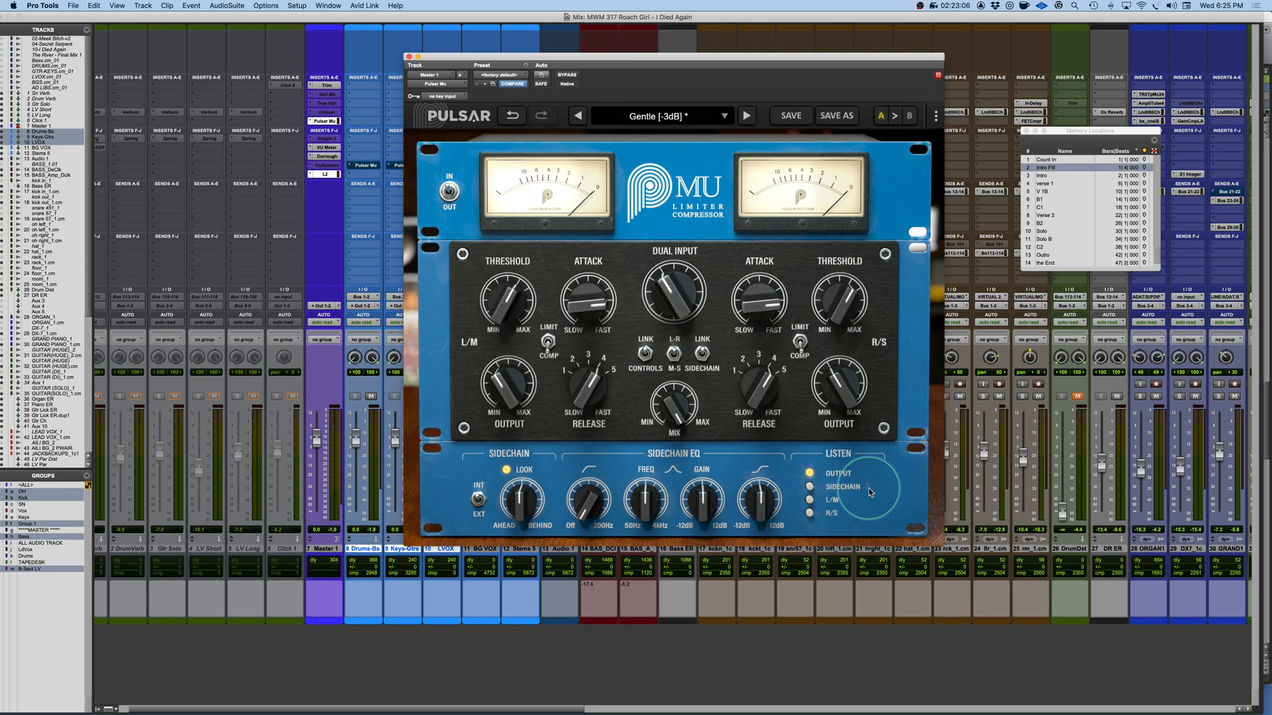
{"action": "left_click", "coordinate": [809, 500]}
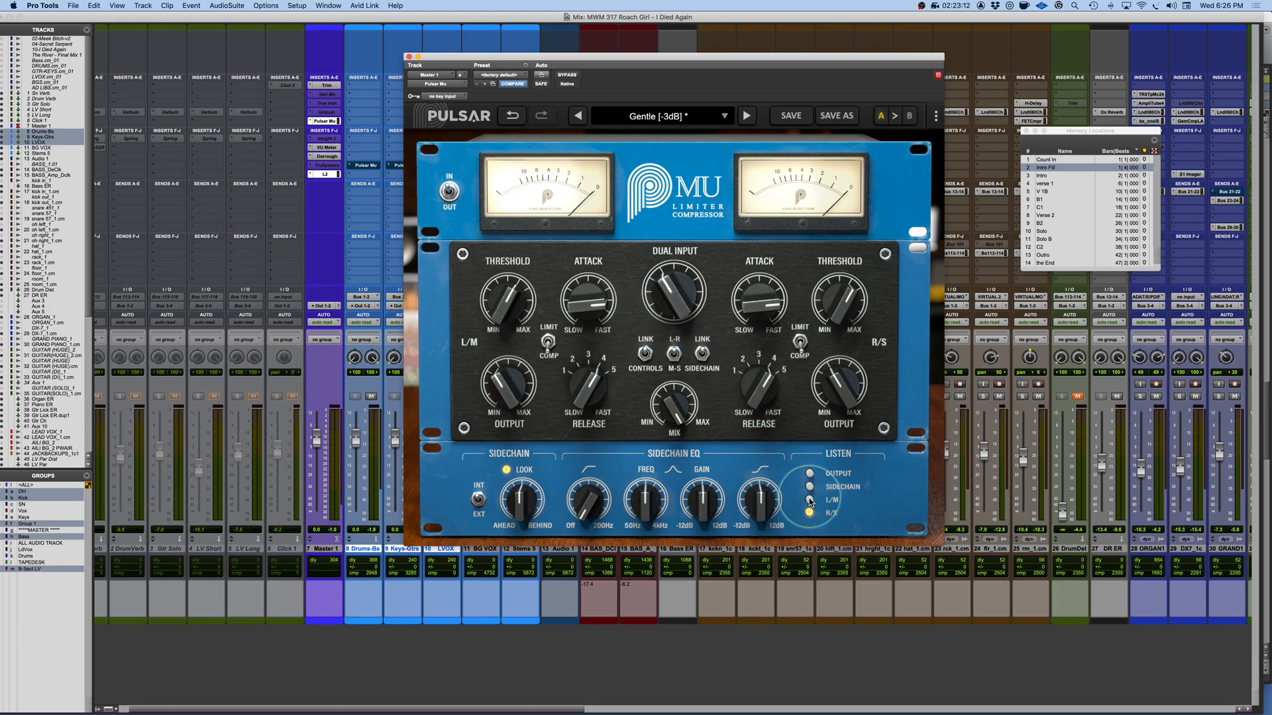
{"action": "left_click", "coordinate": [809, 474]}
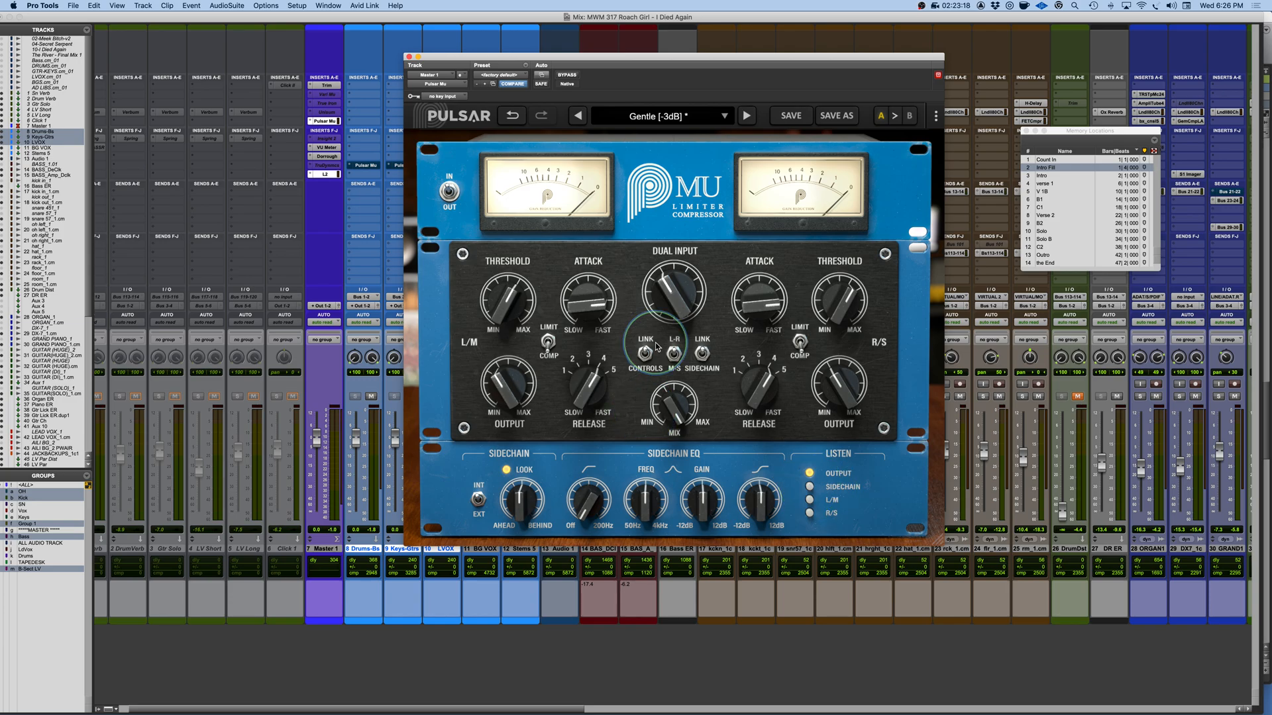
Step: Look through the preset categories, including the Drum Buss presets, without loading one
{"action": "mouse_move", "coordinate": [940, 547]}
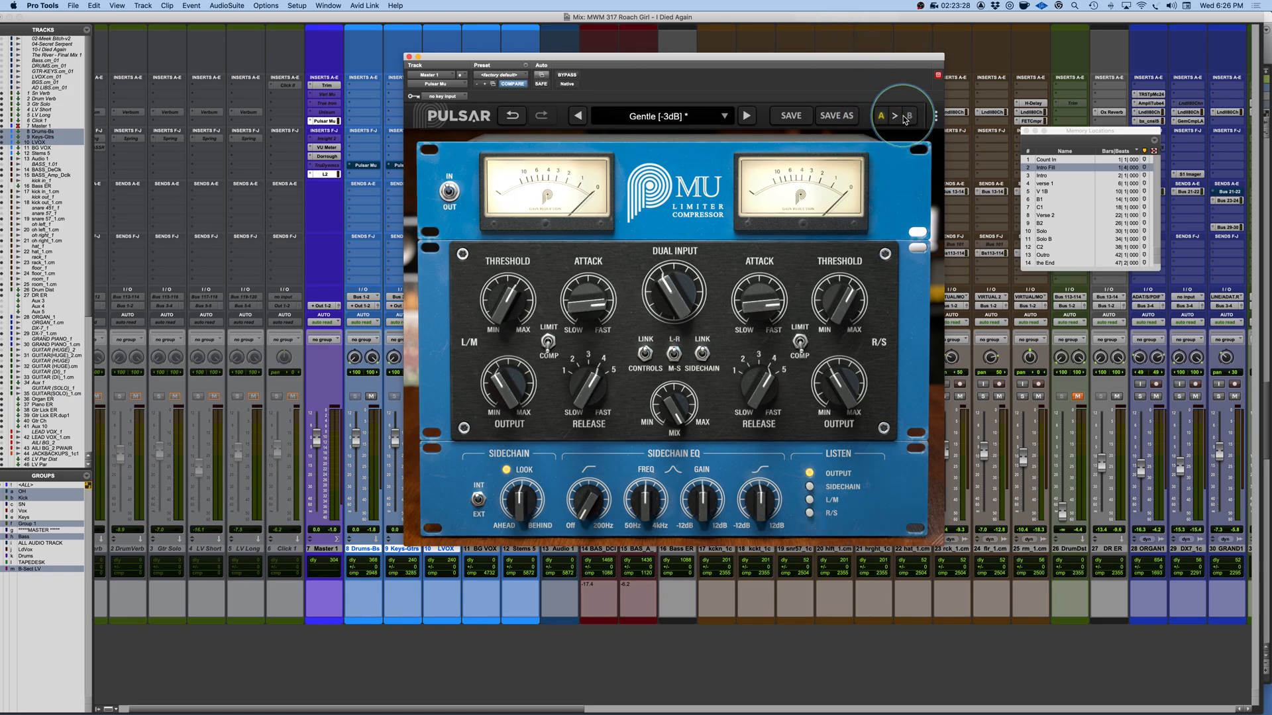
{"action": "left_click", "coordinate": [669, 116]}
{"action": "mouse_move", "coordinate": [669, 142]}
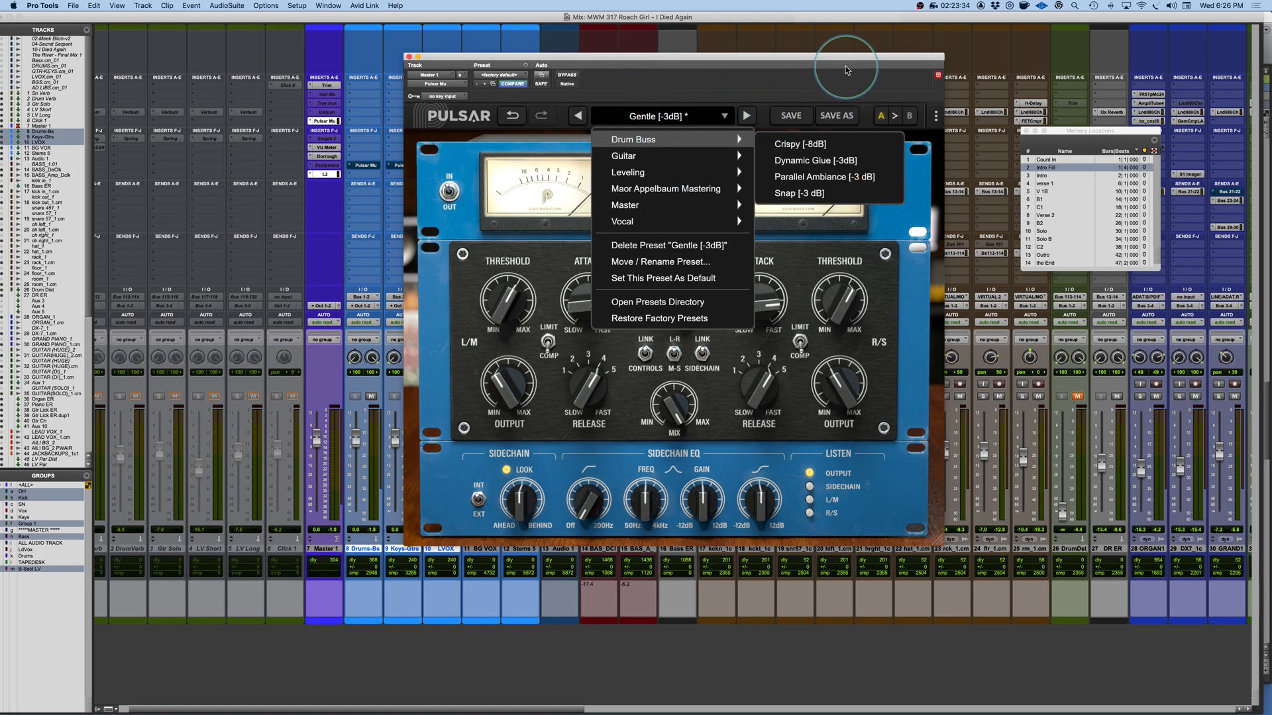
{"action": "left_click", "coordinate": [907, 286]}
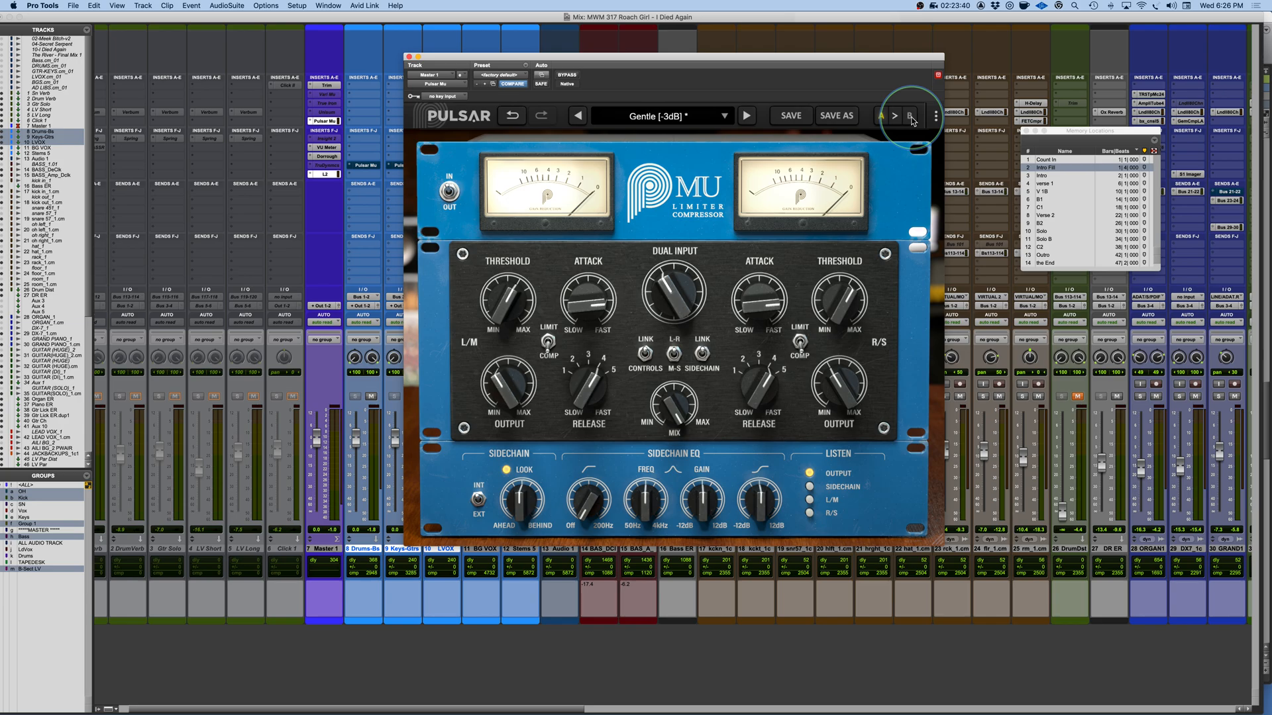
Step: Set the compressor plug-in's oversampling to 8x
{"action": "left_click", "coordinate": [936, 118]}
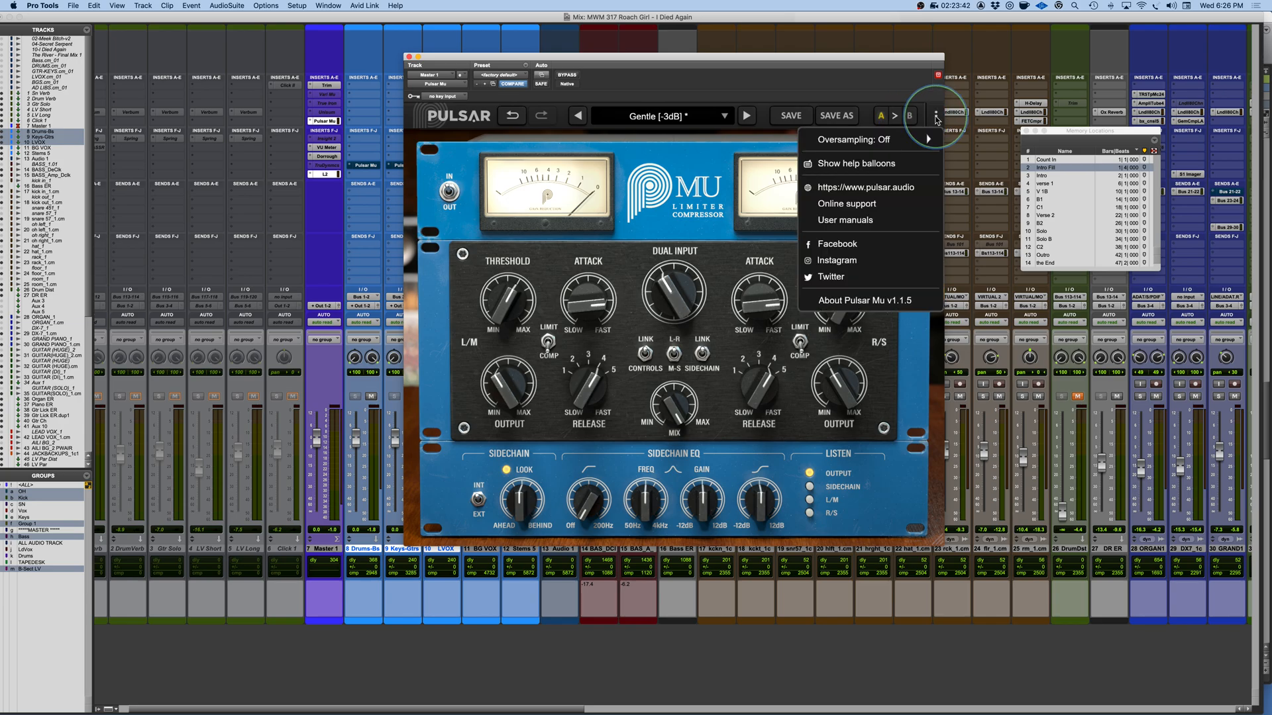
{"action": "mouse_move", "coordinate": [897, 146]}
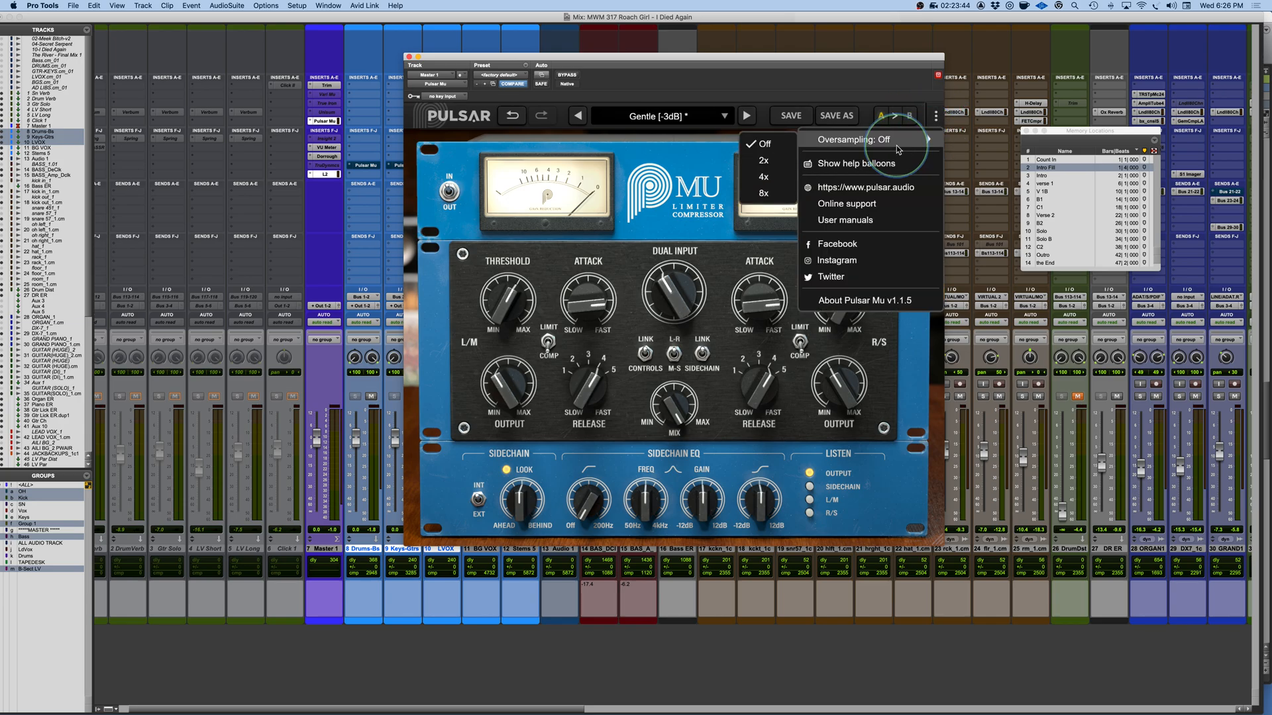
{"action": "left_click", "coordinate": [762, 193]}
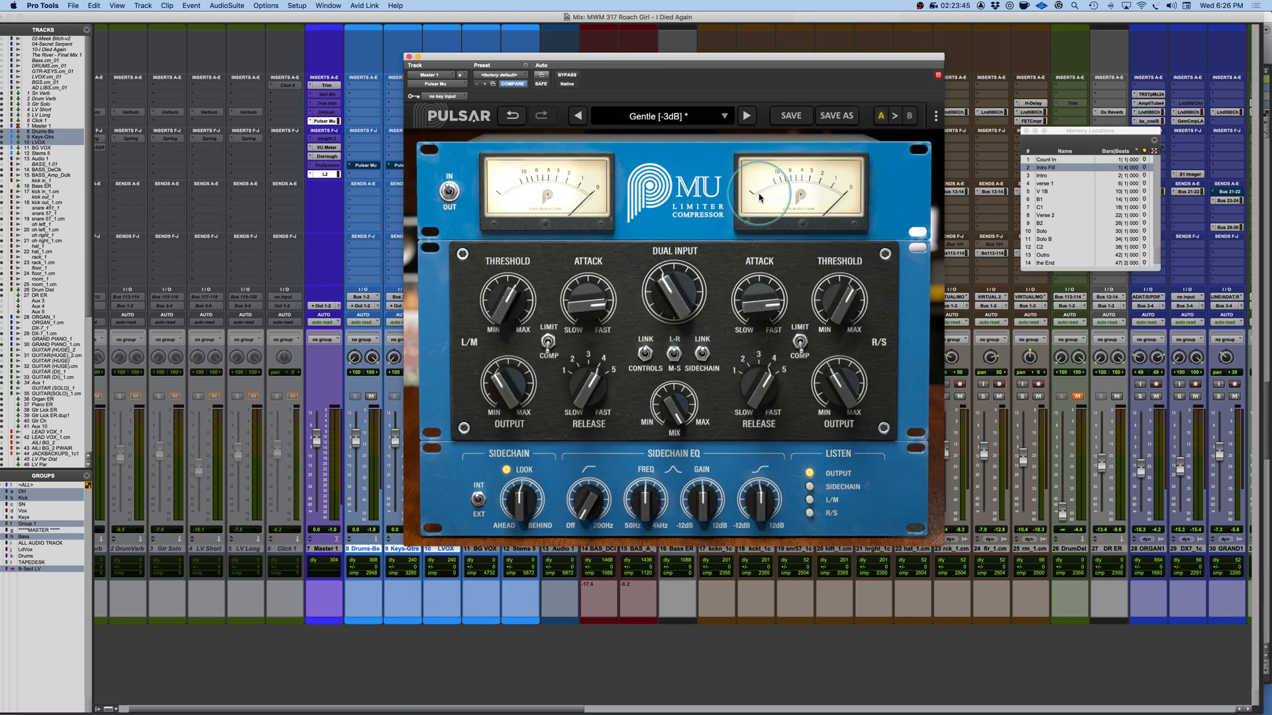
{"action": "left_click", "coordinate": [936, 117]}
{"action": "mouse_move", "coordinate": [892, 144]}
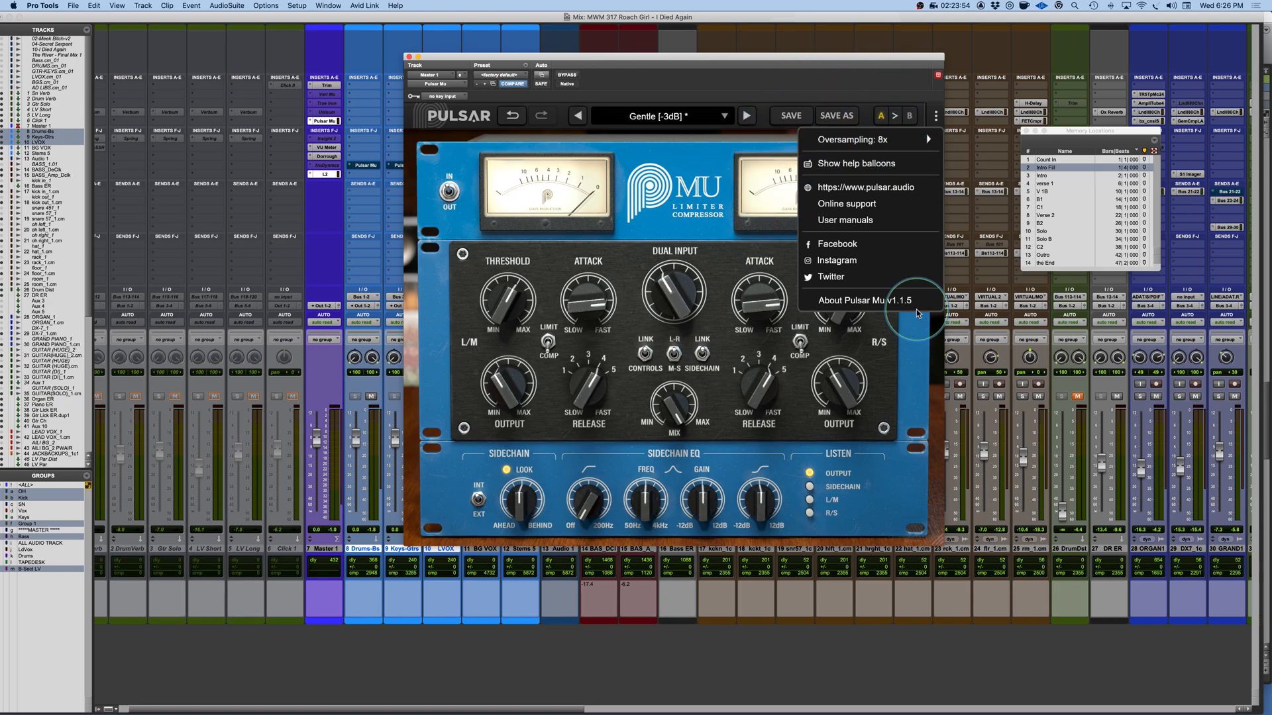
{"action": "left_click", "coordinate": [913, 327]}
Step: Show the help balloons to read the explanation of the right-hand Attack knob, and disable them again
{"action": "left_click", "coordinate": [936, 117]}
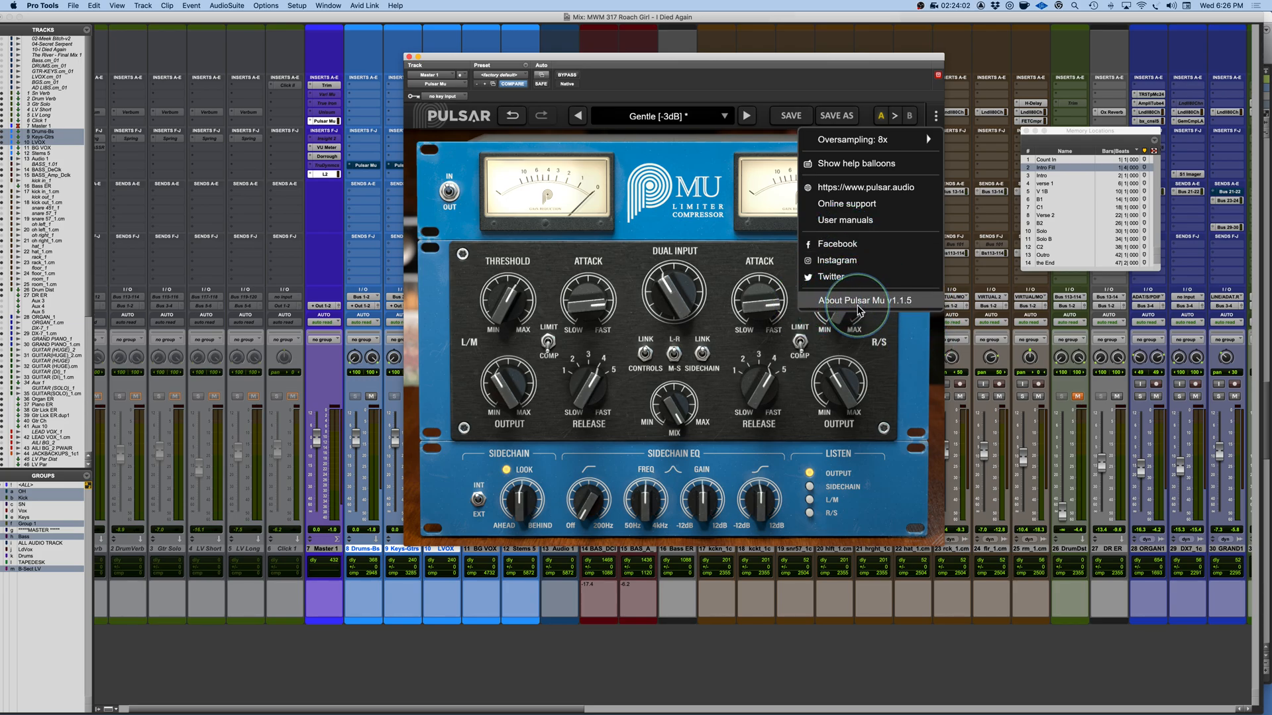
{"action": "left_click", "coordinate": [862, 164]}
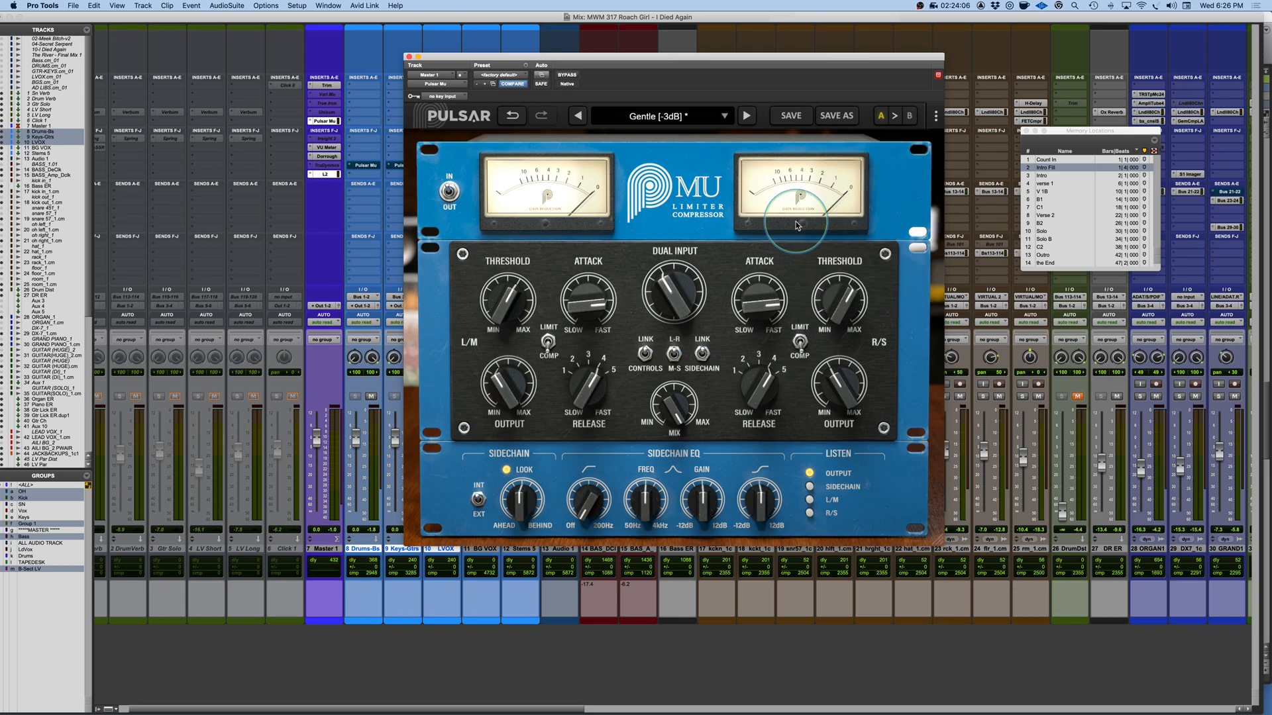
{"action": "mouse_move", "coordinate": [770, 306]}
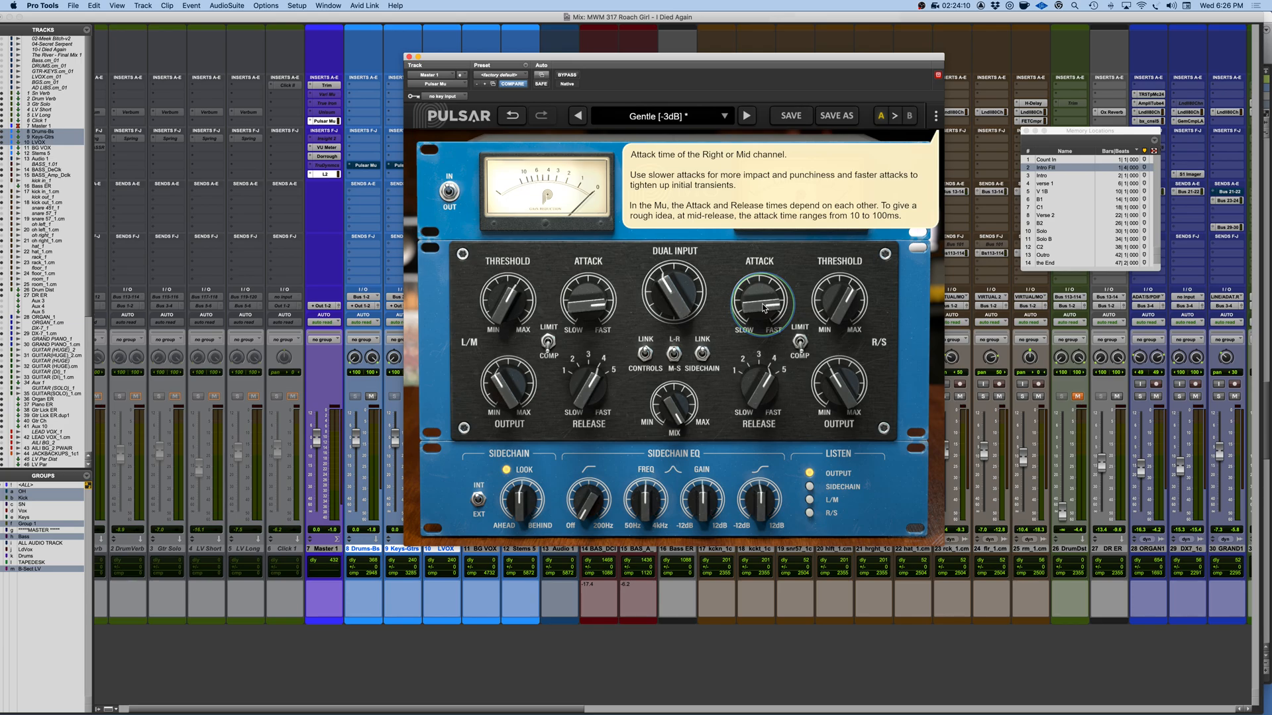
{"action": "left_click", "coordinate": [936, 116]}
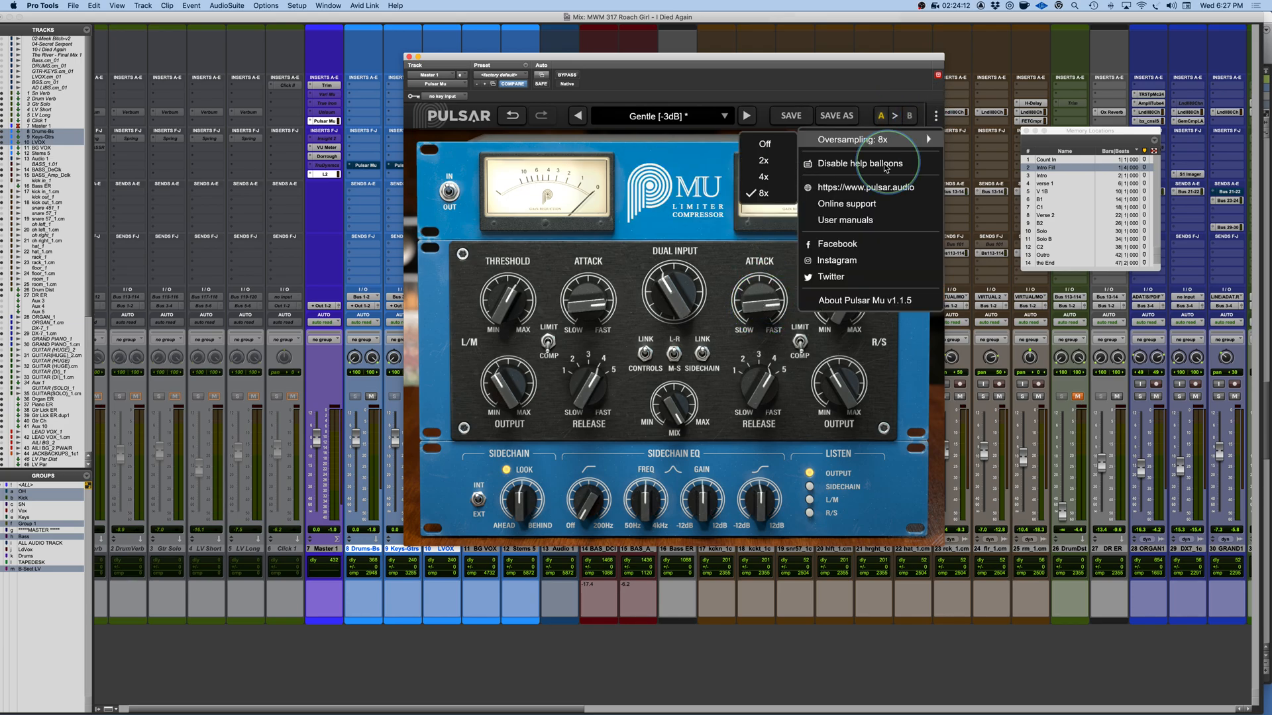
{"action": "left_click", "coordinate": [861, 164]}
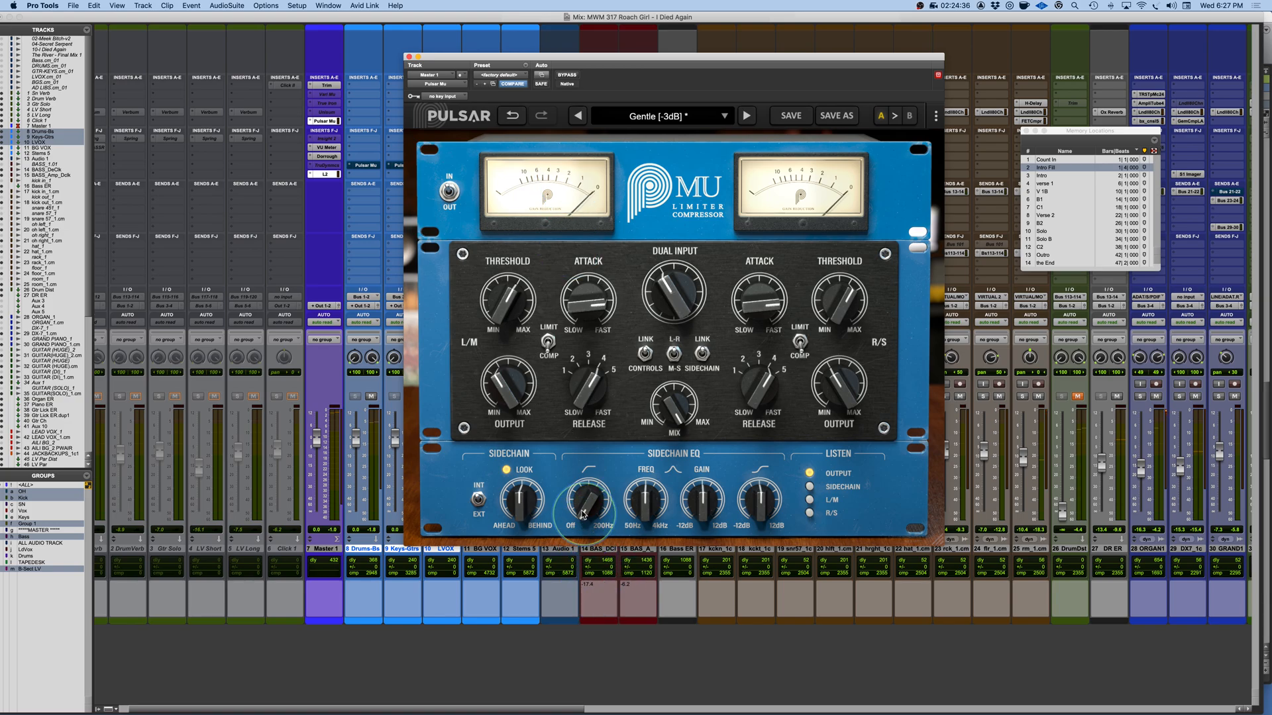
Step: Raise the sidechain EQ's high-pass filter from Off to an upper-range setting below 200 Hz, and bypass the plug-in for comparison
{"action": "left_click_drag", "start_coordinate": [580, 515], "coordinate": [578, 434]}
{"action": "left_click_drag", "start_coordinate": [585, 515], "coordinate": [586, 474]}
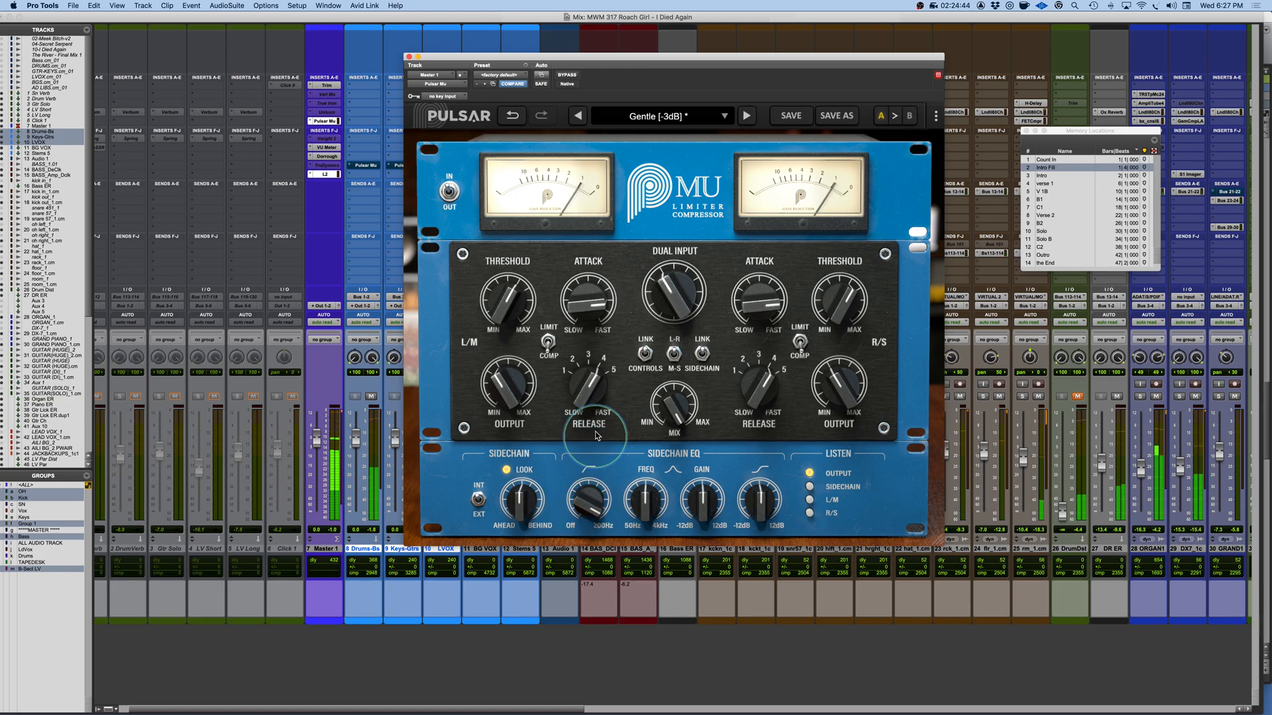
{"action": "left_click_drag", "start_coordinate": [587, 502], "coordinate": [579, 519]}
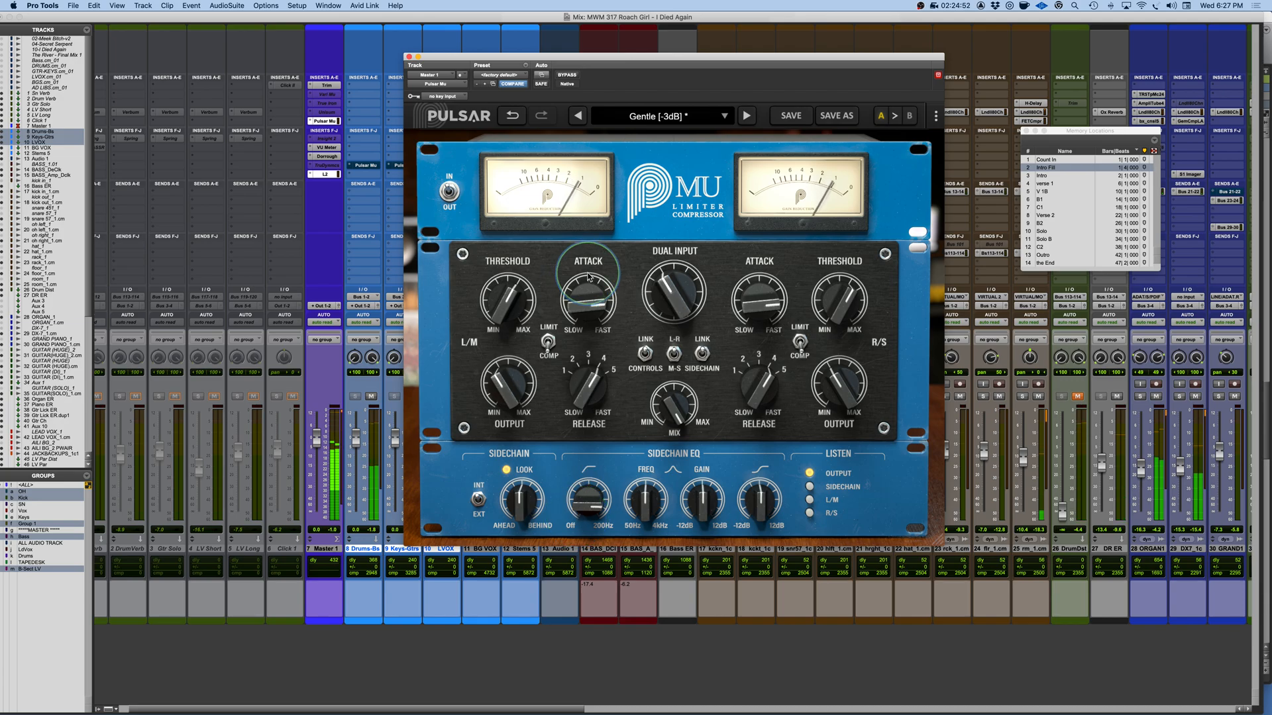
{"action": "left_click", "coordinate": [564, 75]}
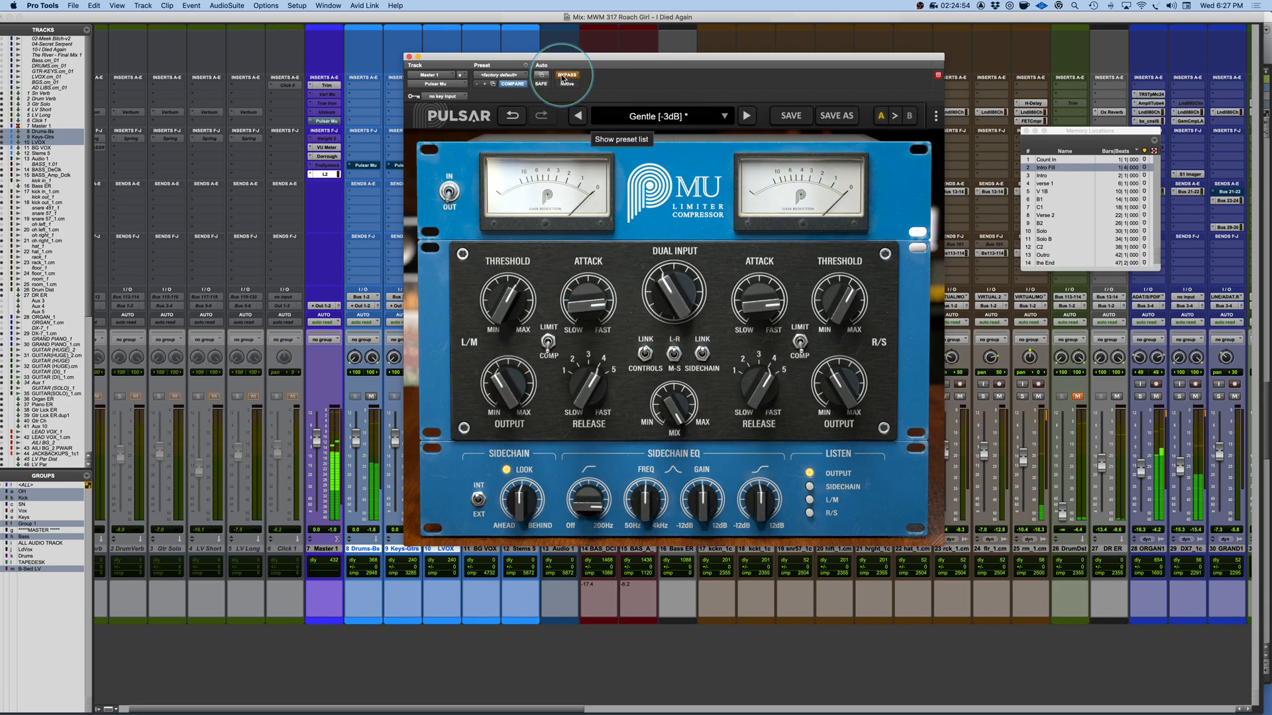
Step: Level-match the compressor against its bypassed signal, toggling bypass for comparison and settling the linked Output at about -9.7 dB
{"action": "left_click", "coordinate": [565, 77]}
{"action": "left_click_drag", "start_coordinate": [828, 384], "coordinate": [828, 389]}
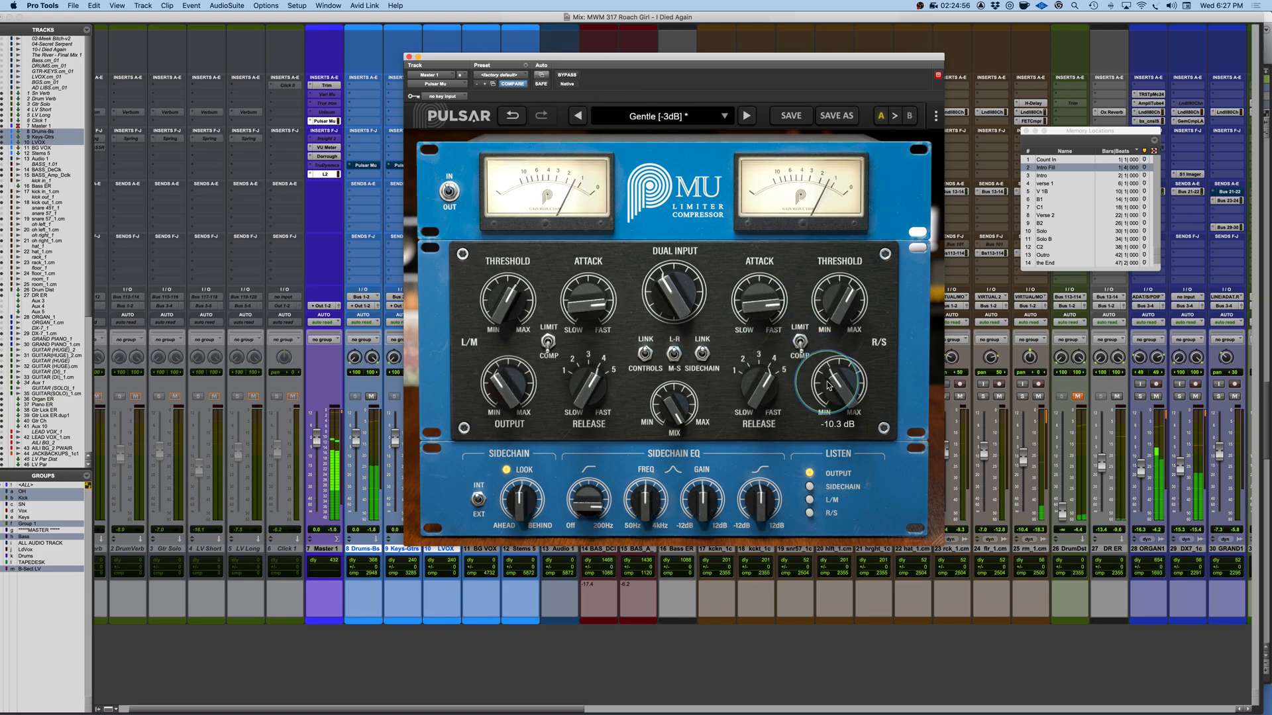
{"action": "left_click", "coordinate": [564, 77]}
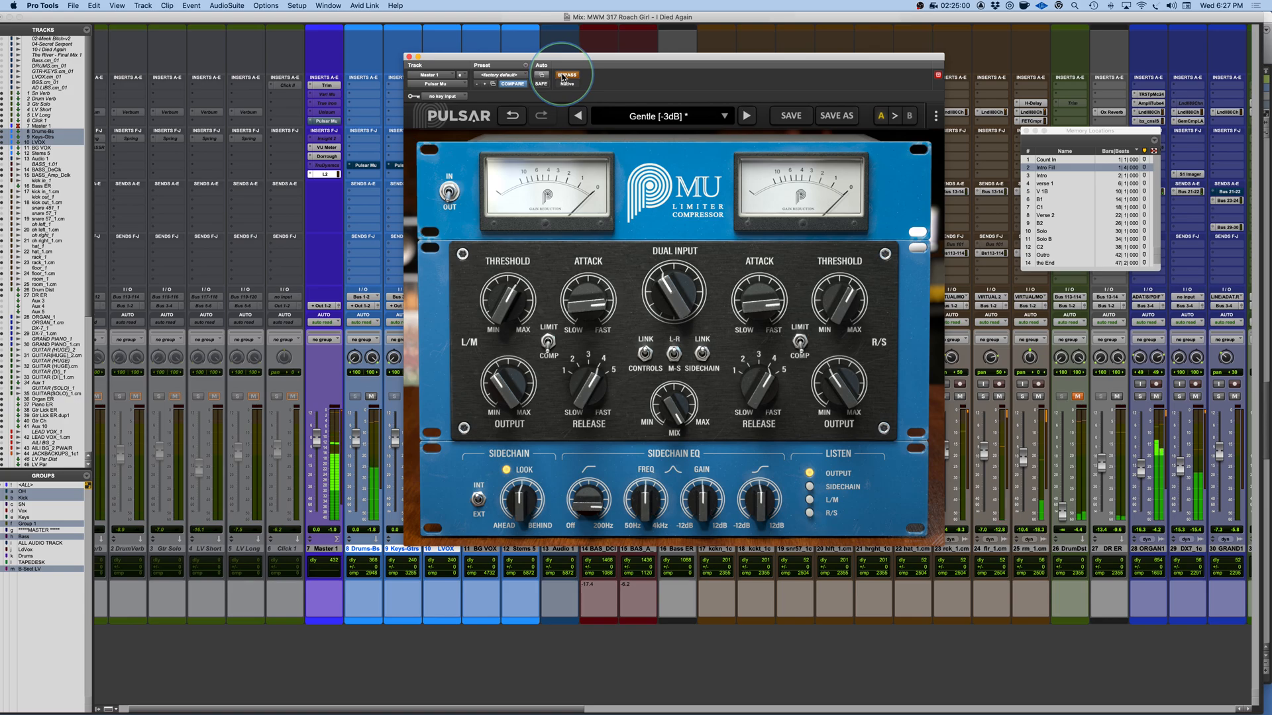
{"action": "left_click", "coordinate": [571, 77]}
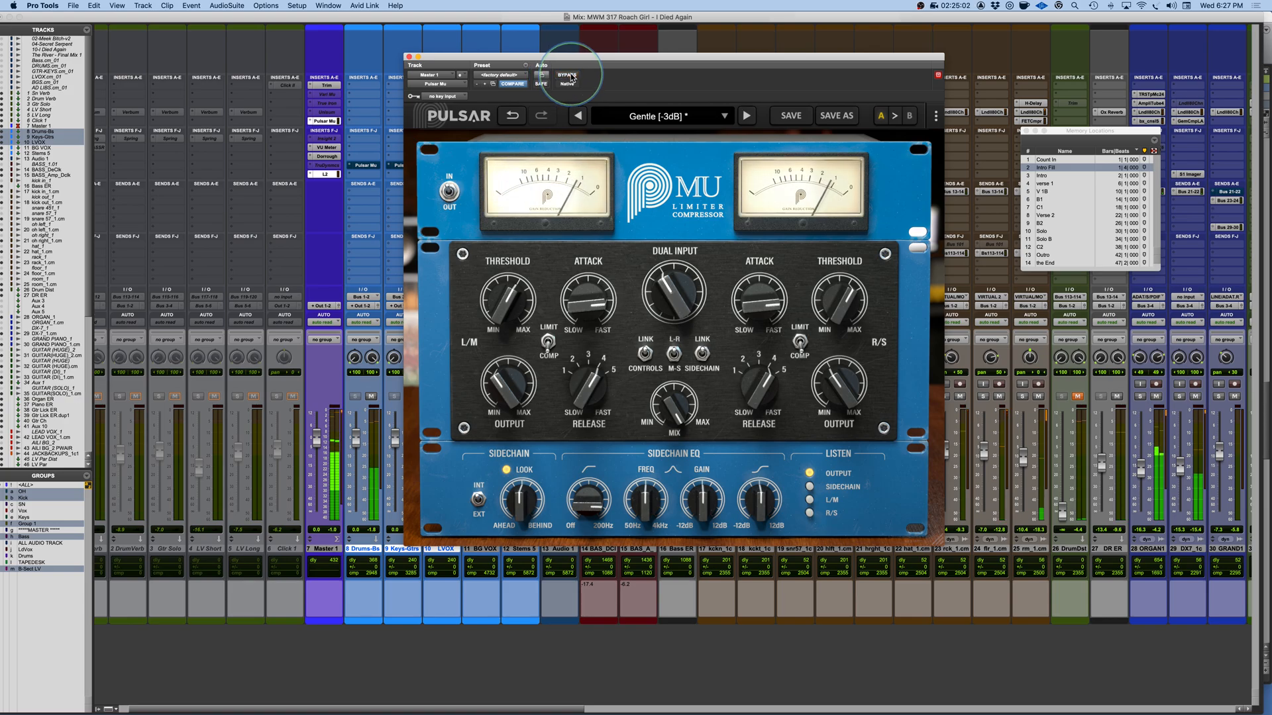
{"action": "left_click_drag", "start_coordinate": [837, 384], "coordinate": [838, 379]}
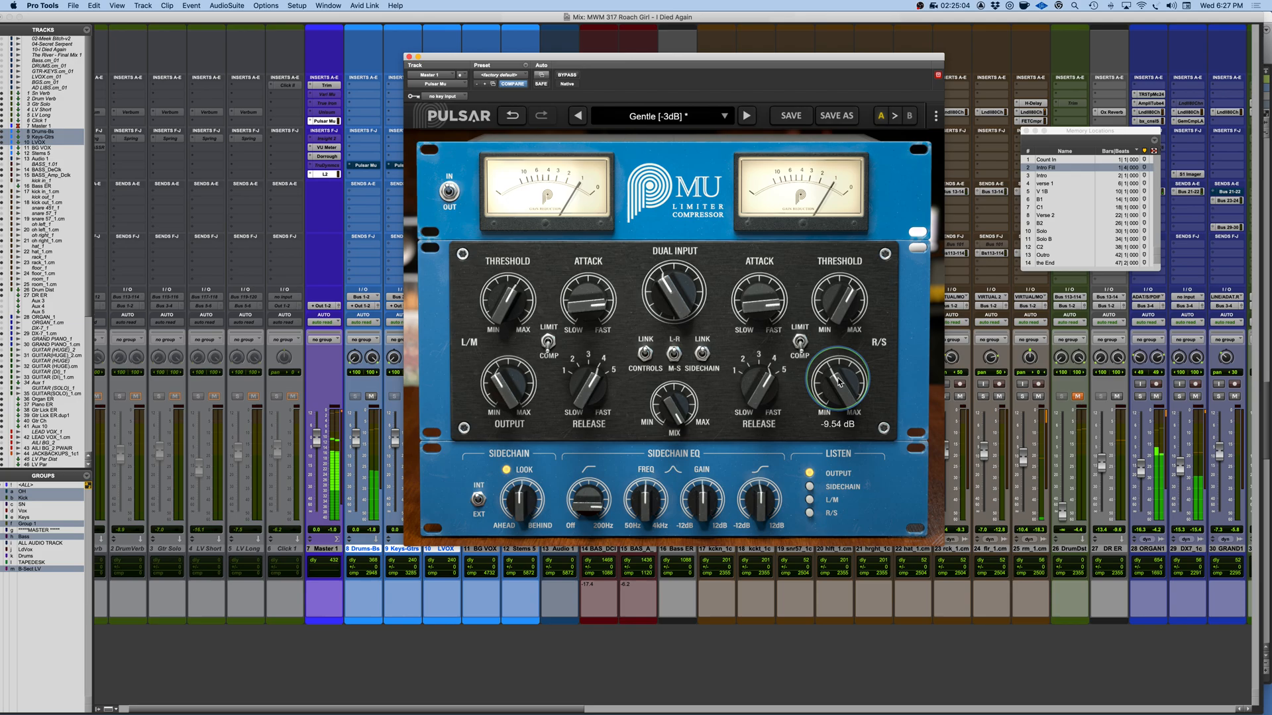
{"action": "left_click", "coordinate": [567, 77]}
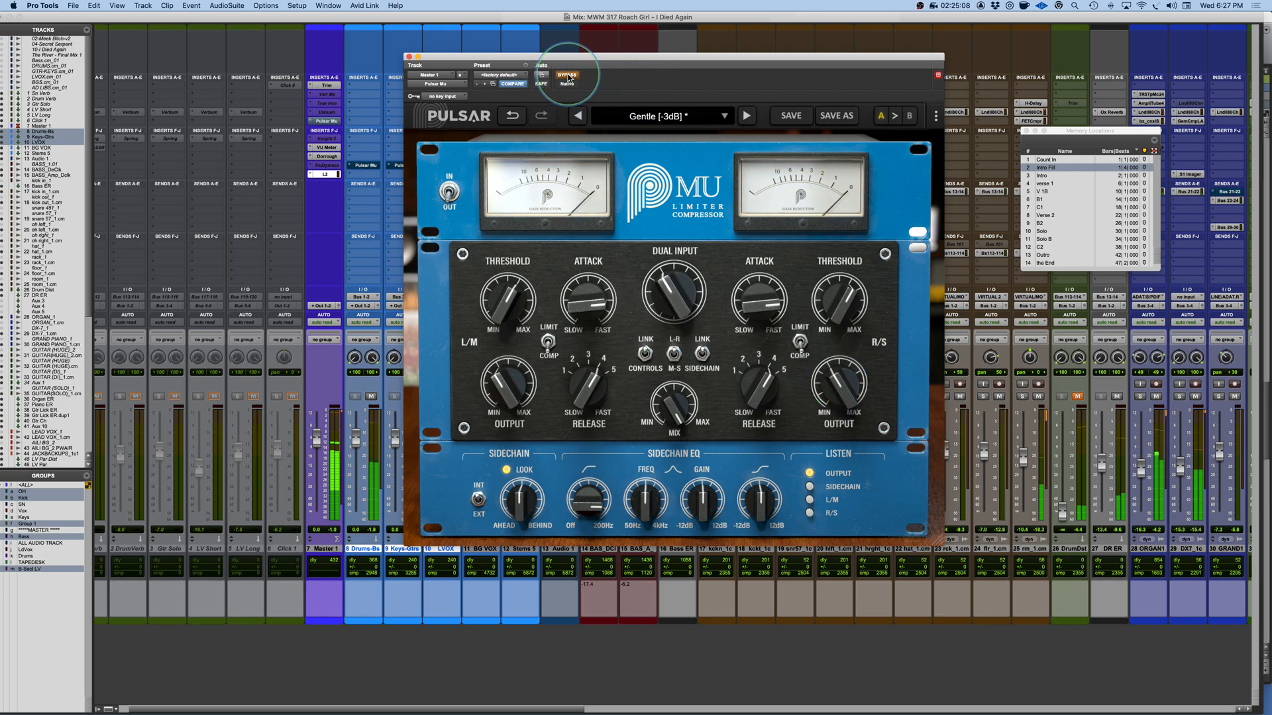
{"action": "left_click", "coordinate": [568, 76]}
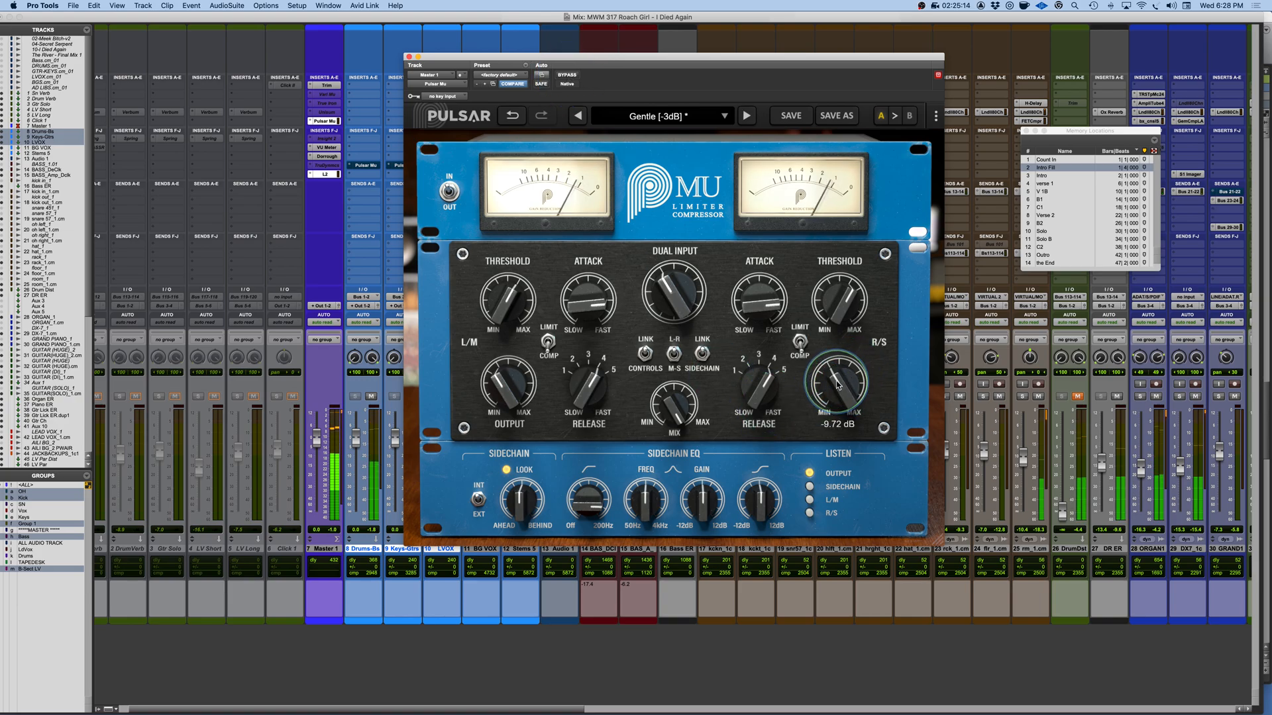
{"action": "left_click", "coordinate": [563, 75]}
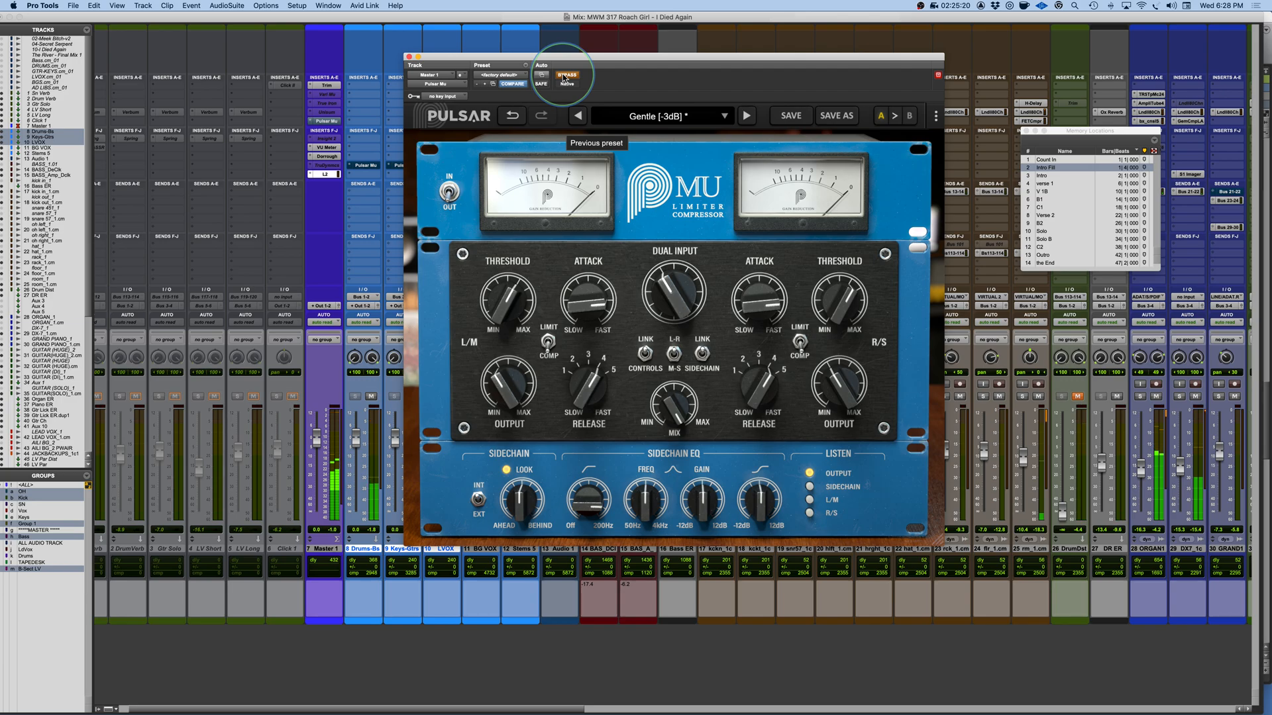
{"action": "left_click", "coordinate": [563, 75]}
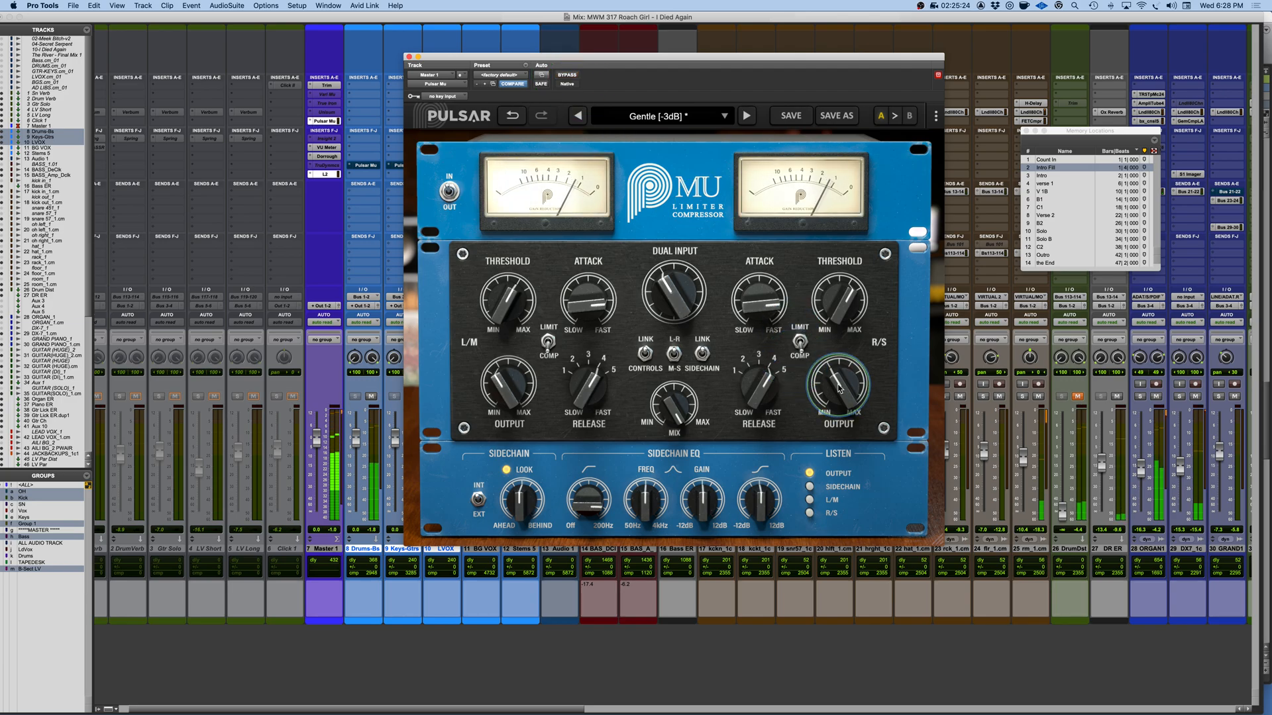
{"action": "mouse_move", "coordinate": [836, 385]}
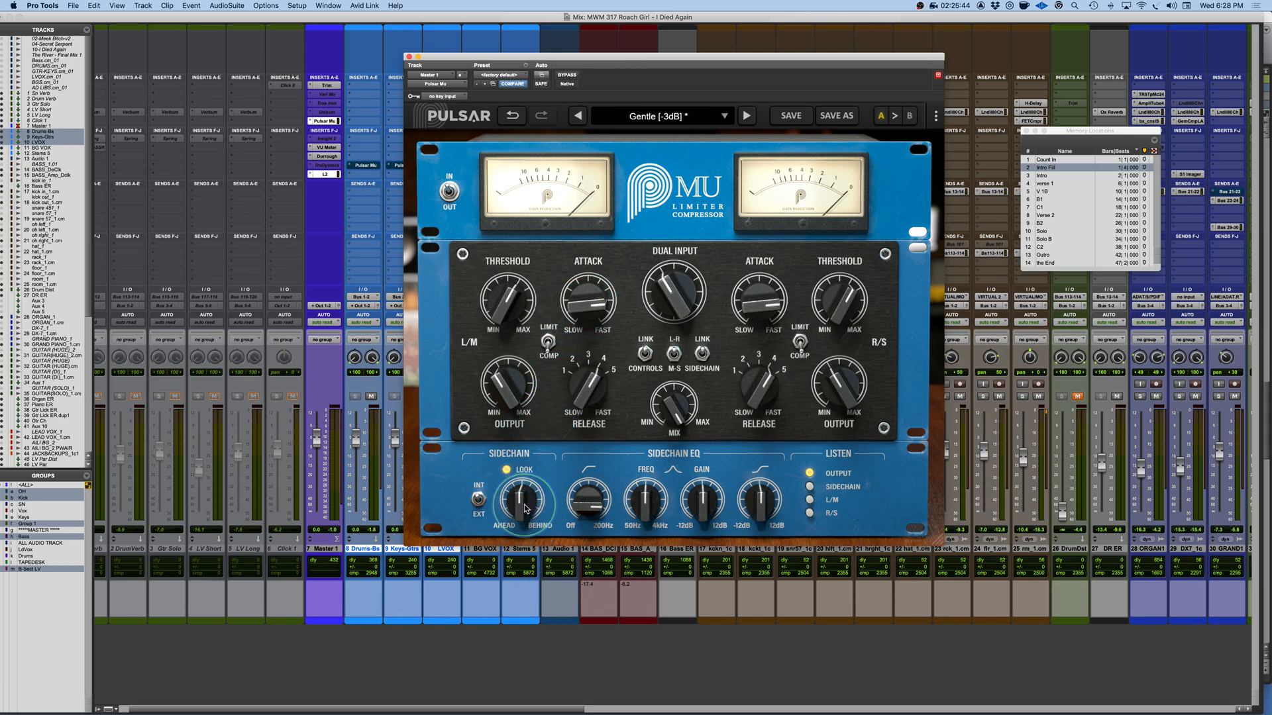
Step: Audition the sidechain Look control toward Behind and Ahead during playback, and return it to 0.00 ms
{"action": "key", "text": "space"}
{"action": "left_click_drag", "start_coordinate": [521, 512], "coordinate": [512, 436]}
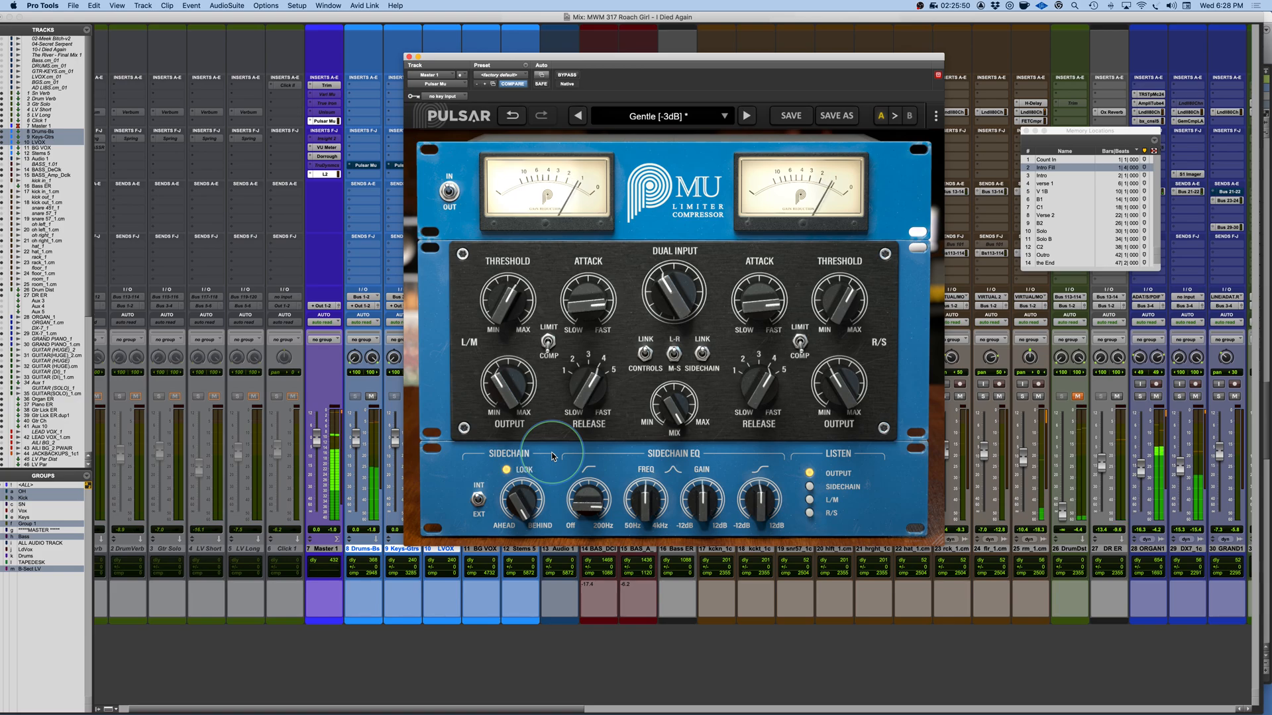
{"action": "left_click_drag", "start_coordinate": [520, 522], "coordinate": [513, 508]}
{"action": "left_click_drag", "start_coordinate": [502, 632], "coordinate": [509, 708]}
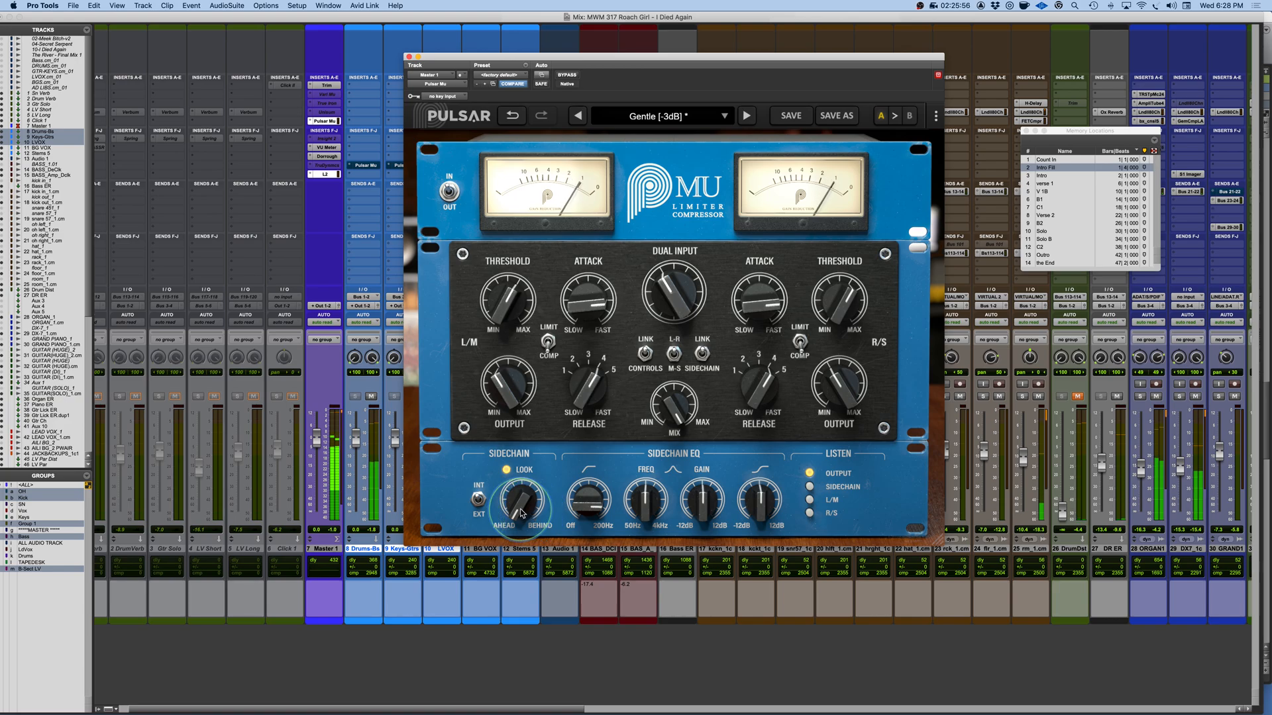
{"action": "left_click_drag", "start_coordinate": [520, 508], "coordinate": [542, 455]}
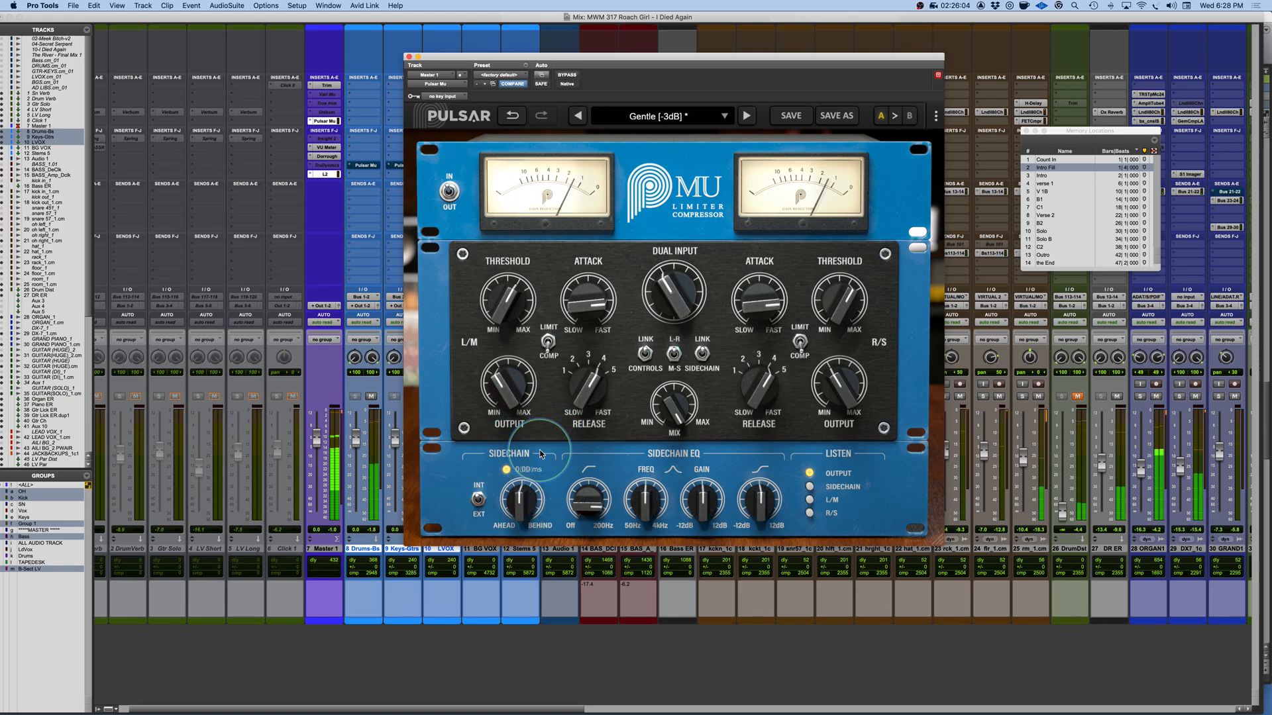
{"action": "key", "text": "space"}
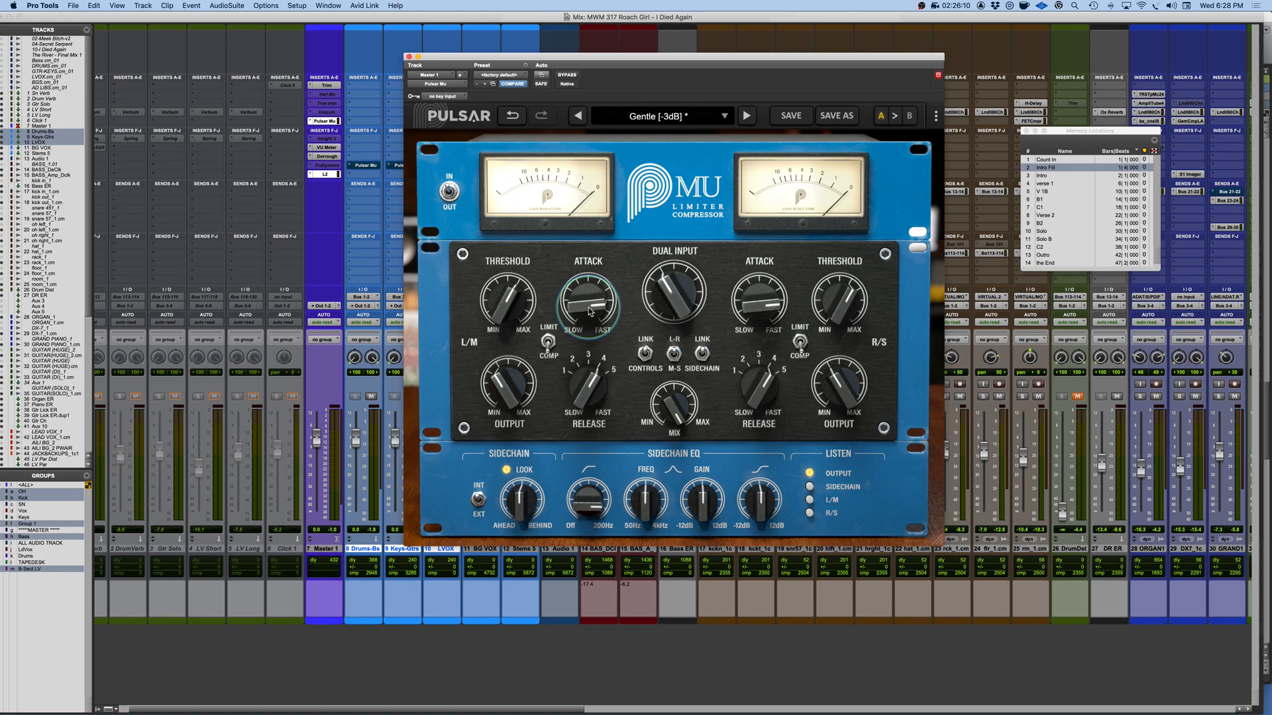
Step: Slow the linked Attack to 5.60 during playback and compare the result with the bypassed signal
{"action": "key", "text": "space"}
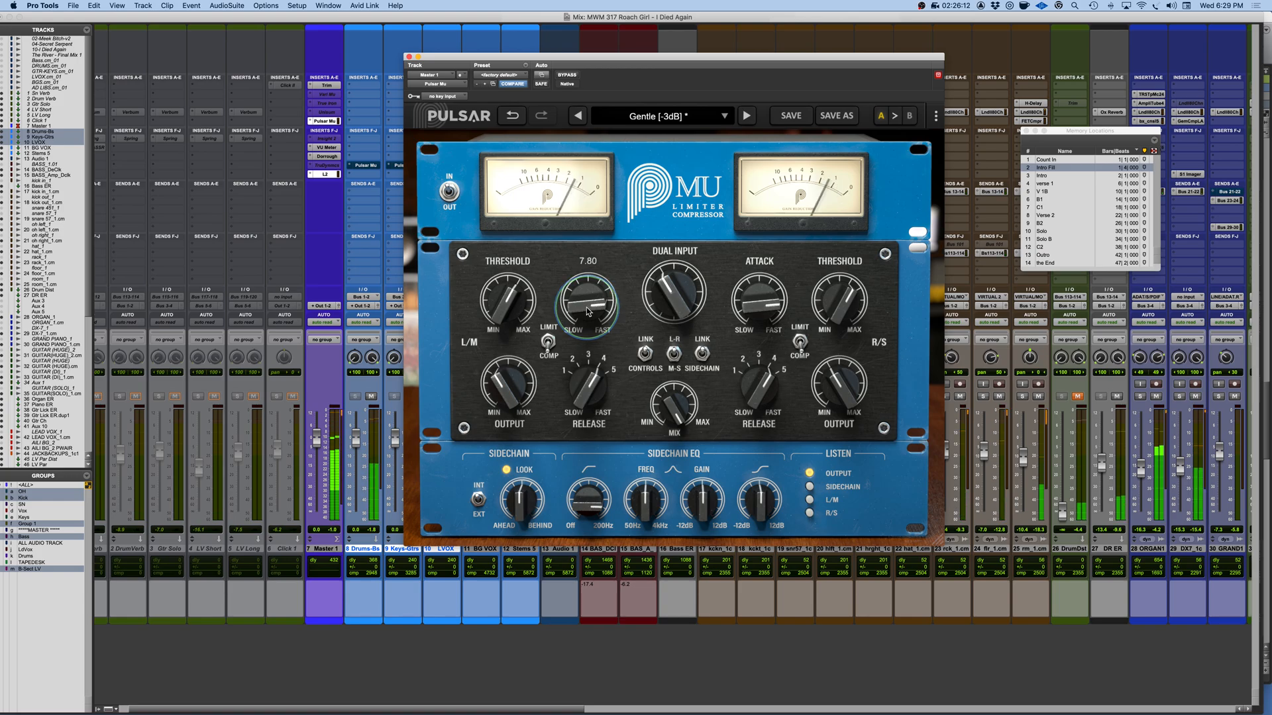
{"action": "left_click_drag", "start_coordinate": [588, 312], "coordinate": [584, 343]}
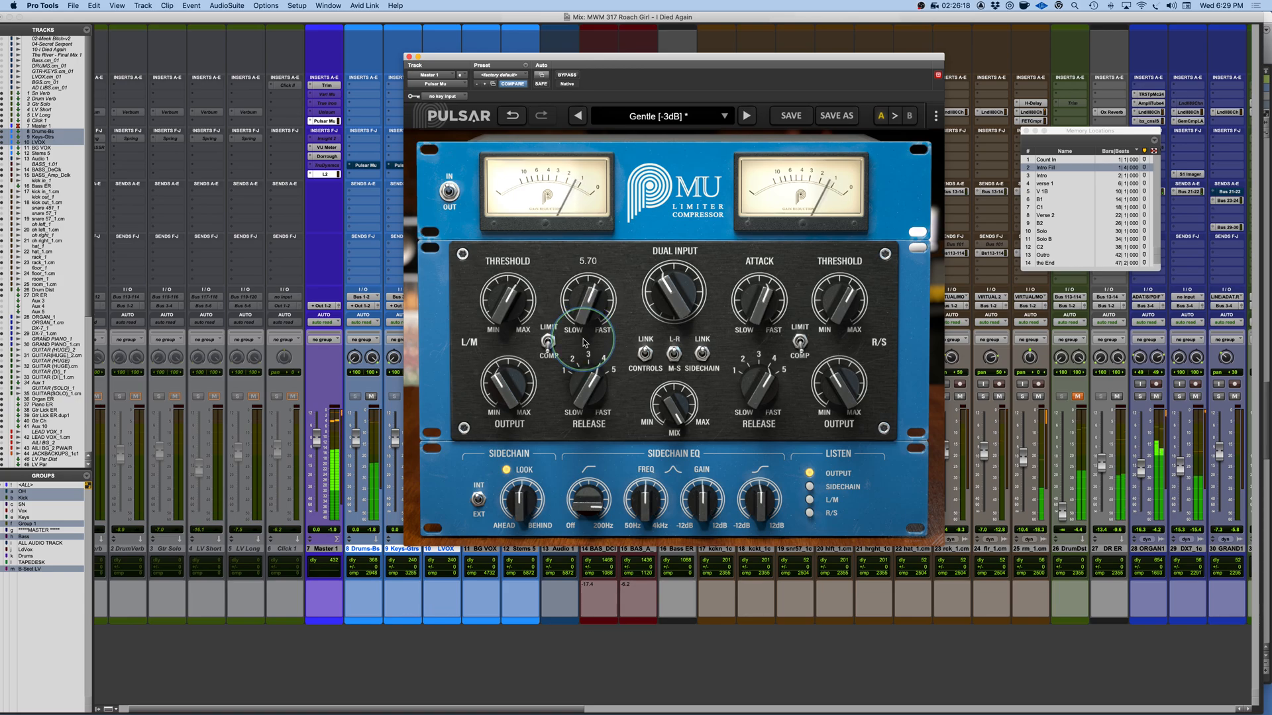
{"action": "left_click_drag", "start_coordinate": [585, 343], "coordinate": [585, 343]}
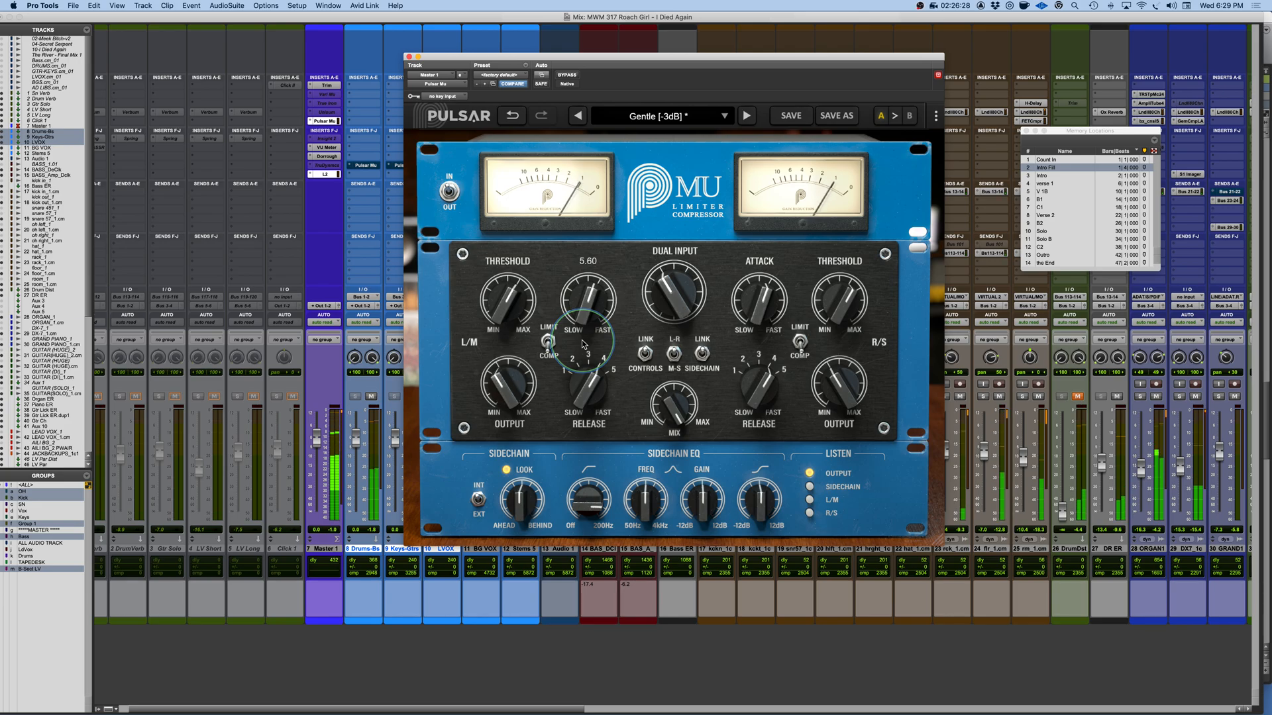
{"action": "left_click", "coordinate": [567, 76]}
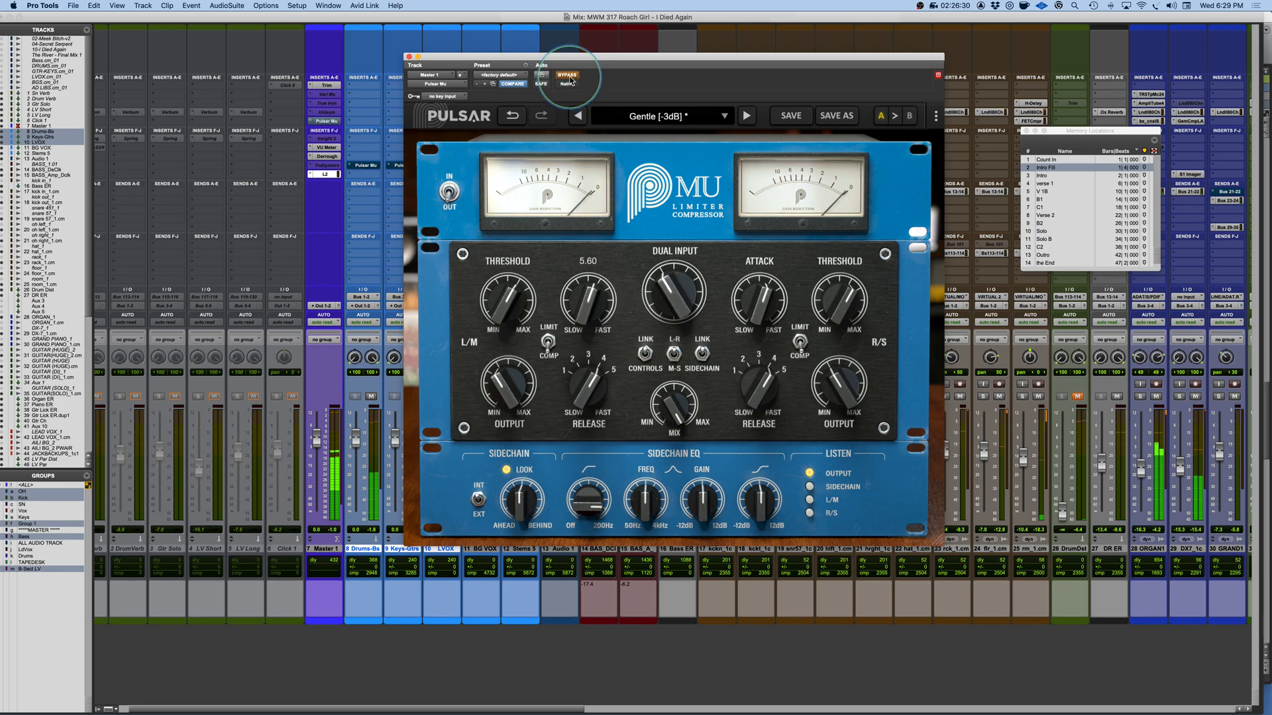
{"action": "left_click", "coordinate": [567, 75]}
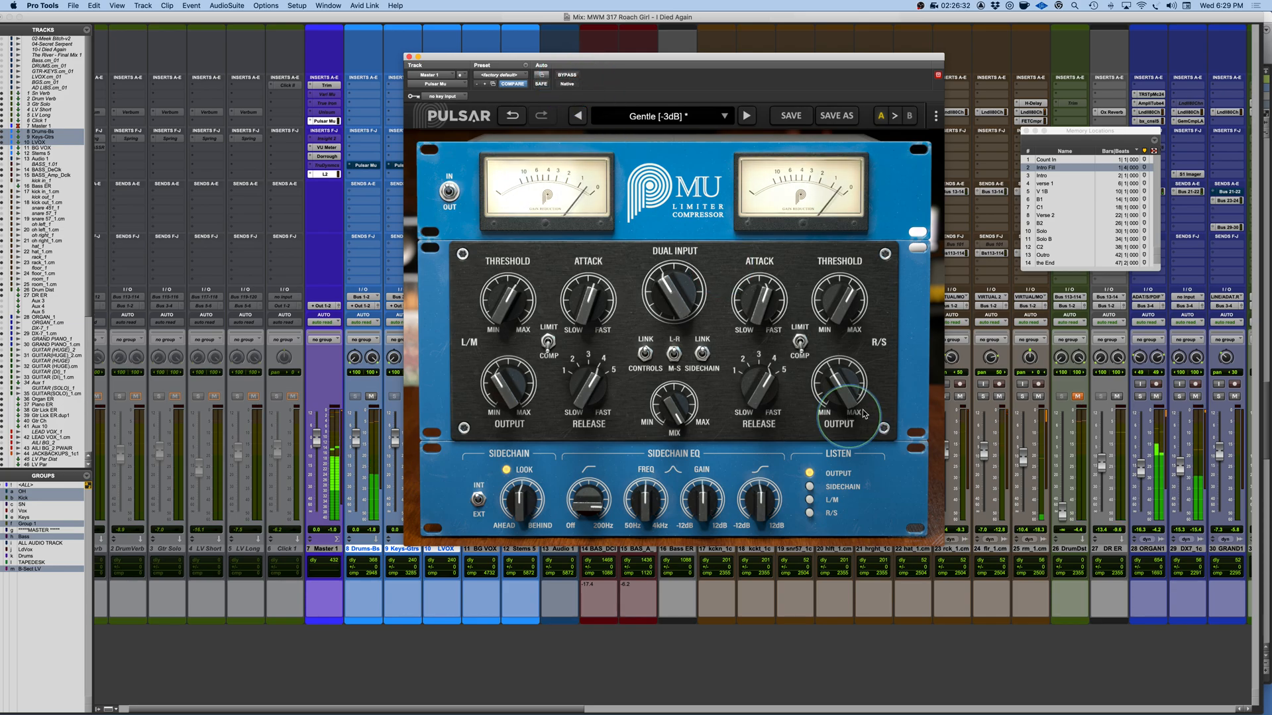
Step: Lower the linked Output to -10.4 dB and toggle bypass to compare the levels again
{"action": "mouse_move", "coordinate": [843, 392]}
{"action": "left_click_drag", "start_coordinate": [844, 392], "coordinate": [843, 396]}
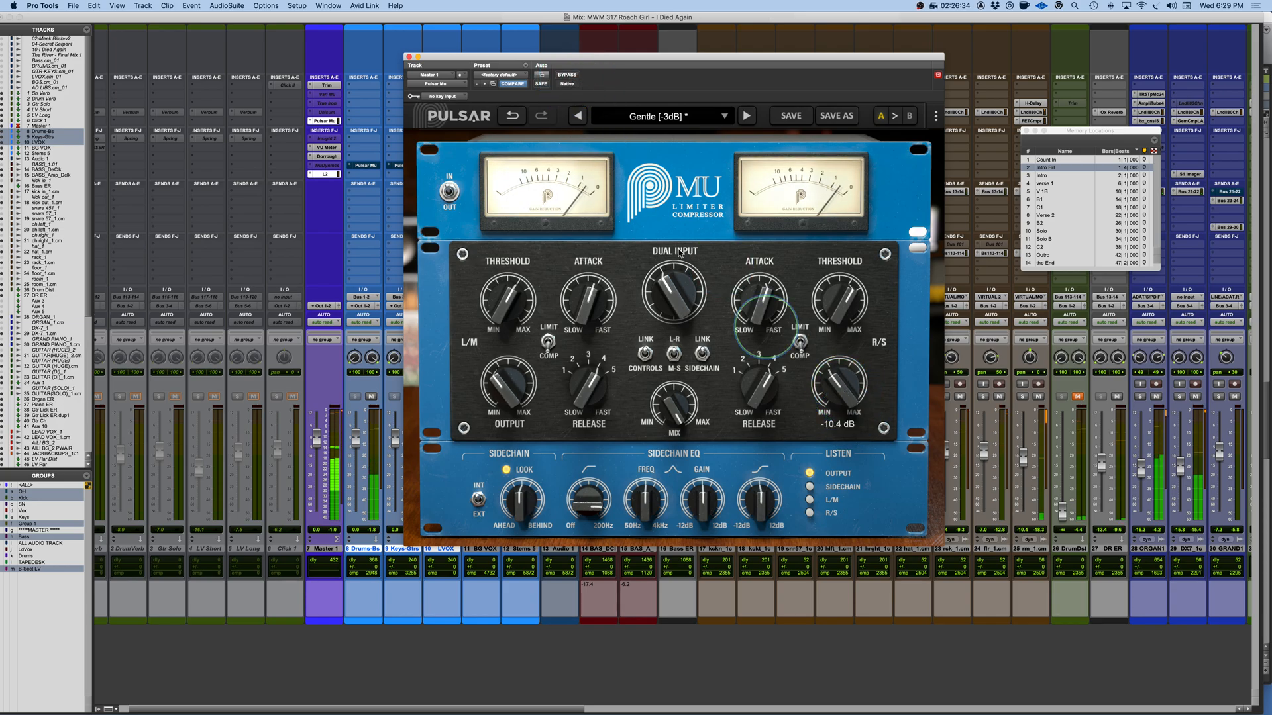
{"action": "left_click", "coordinate": [568, 75]}
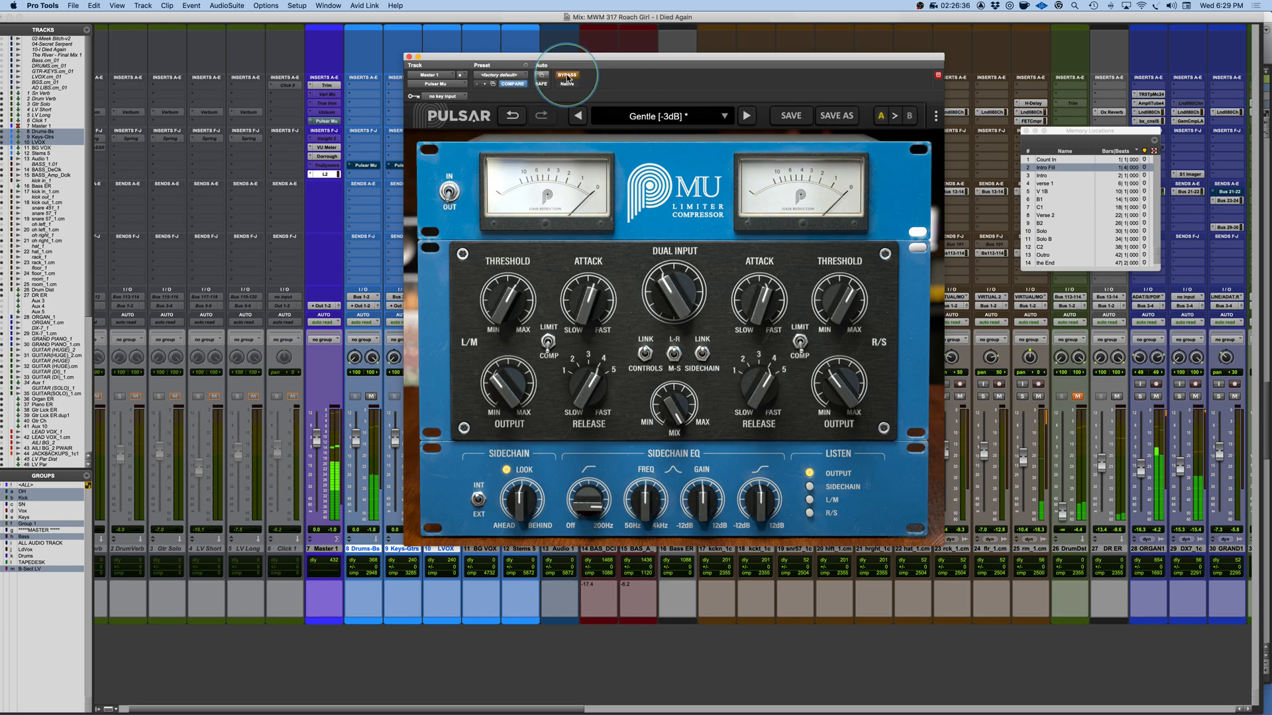
{"action": "left_click", "coordinate": [567, 75]}
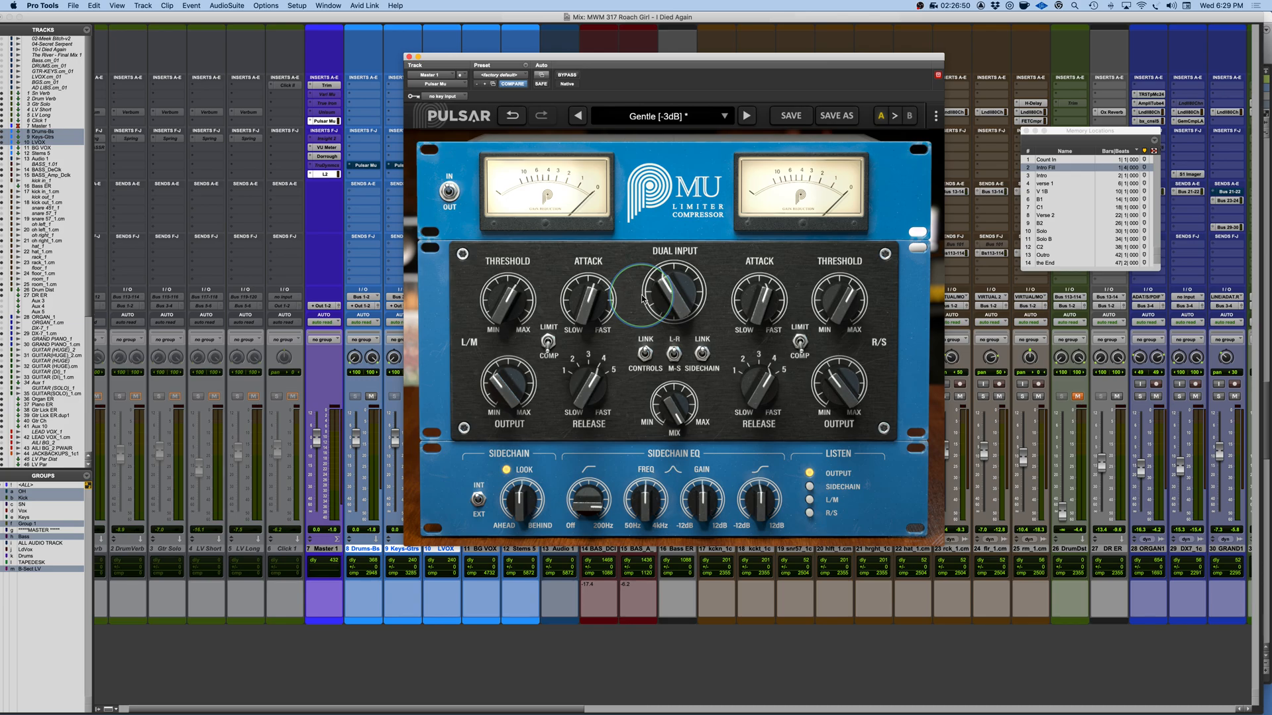
Step: Audition the fastest Release position, 5, during playback and return the linked Release controls to position 4
{"action": "left_click_drag", "start_coordinate": [582, 393], "coordinate": [586, 313]}
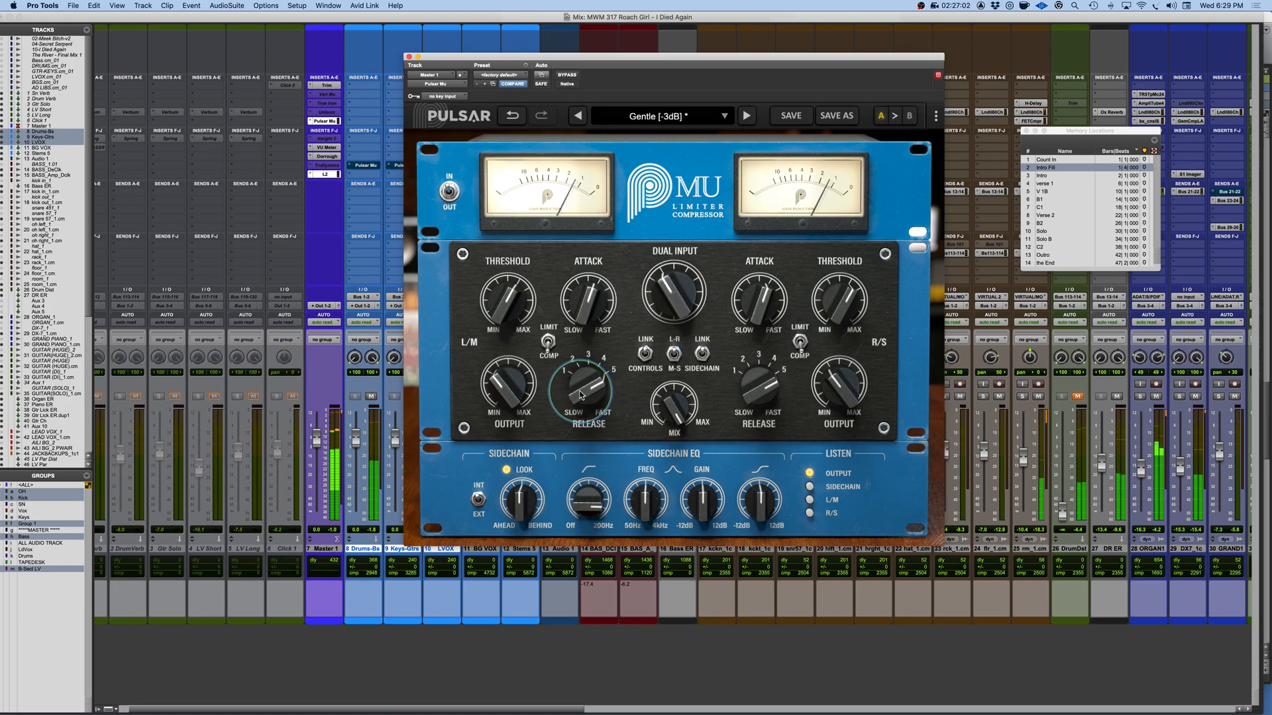
{"action": "left_click_drag", "start_coordinate": [579, 391], "coordinate": [572, 417]}
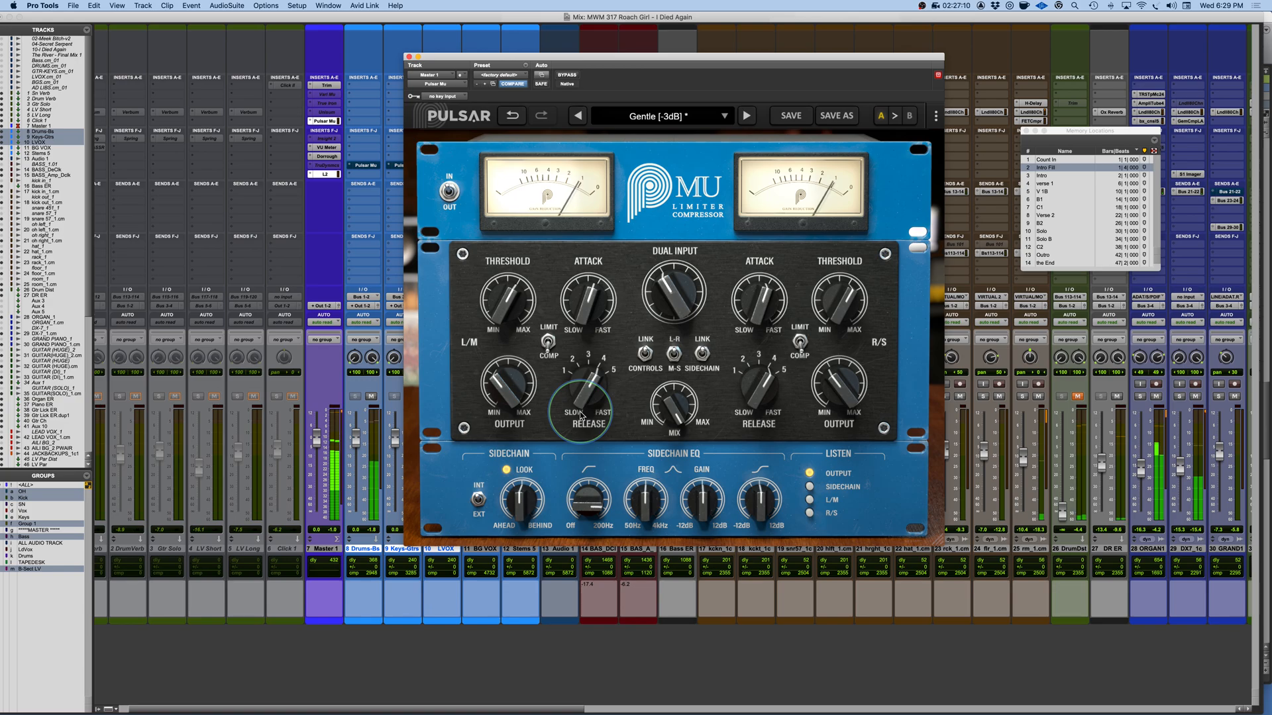
{"action": "left_click_drag", "start_coordinate": [582, 416], "coordinate": [598, 391]}
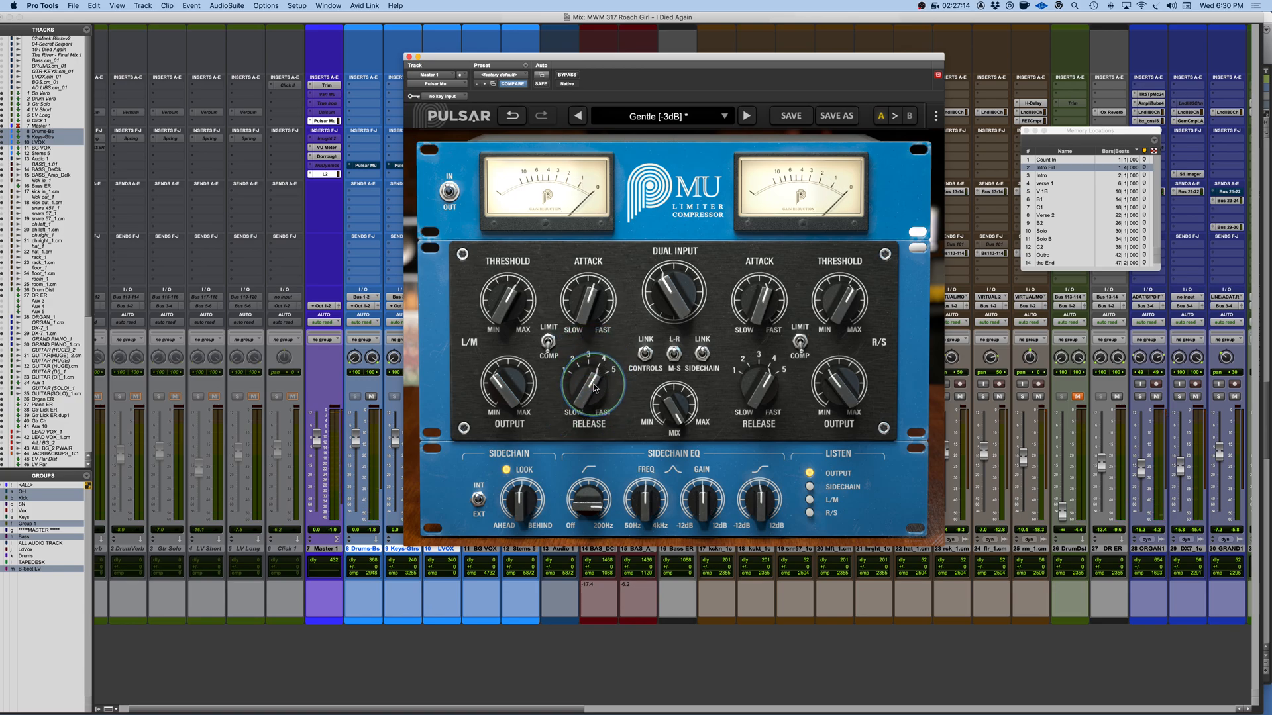
{"action": "mouse_move", "coordinate": [595, 391]}
{"action": "left_mouse_down"}
{"action": "mouse_move", "coordinate": [587, 343]}
{"action": "mouse_move", "coordinate": [581, 409]}
{"action": "left_mouse_up"}
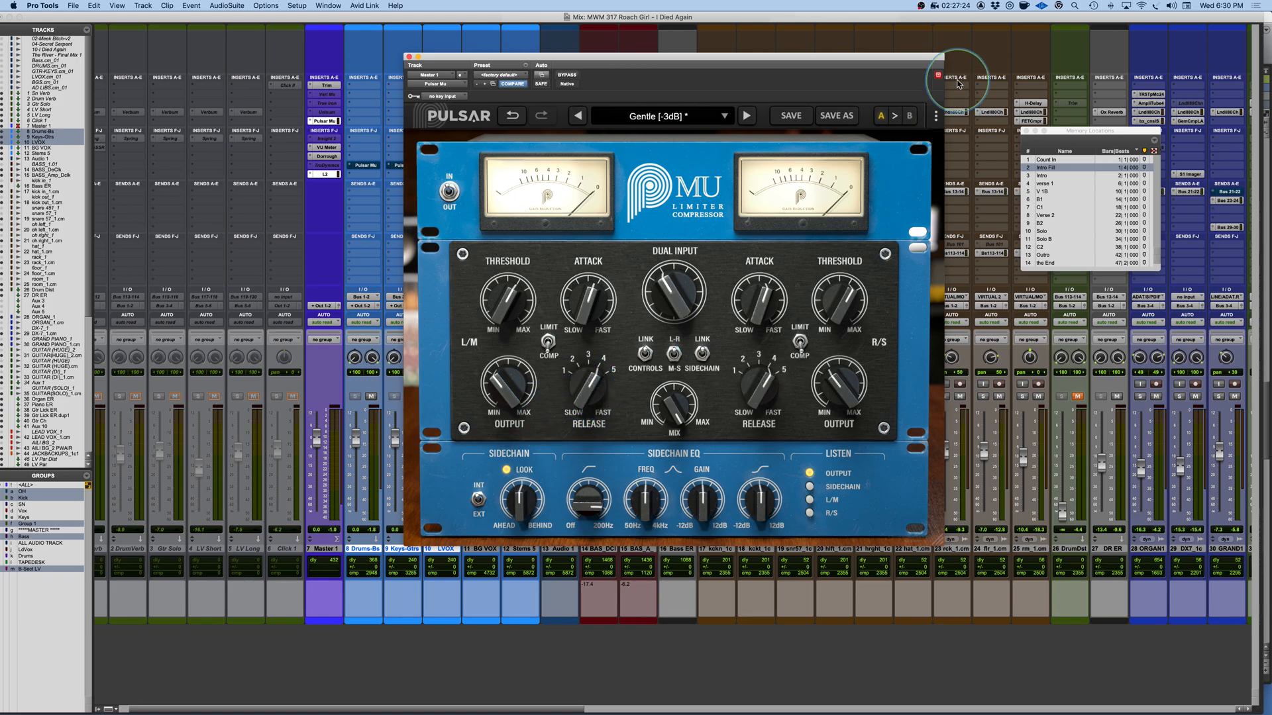
Step: Switch to the compressor's B settings and raise the linked Threshold well toward MAX, with a slight adjustment of the Attack
{"action": "left_click", "coordinate": [912, 117]}
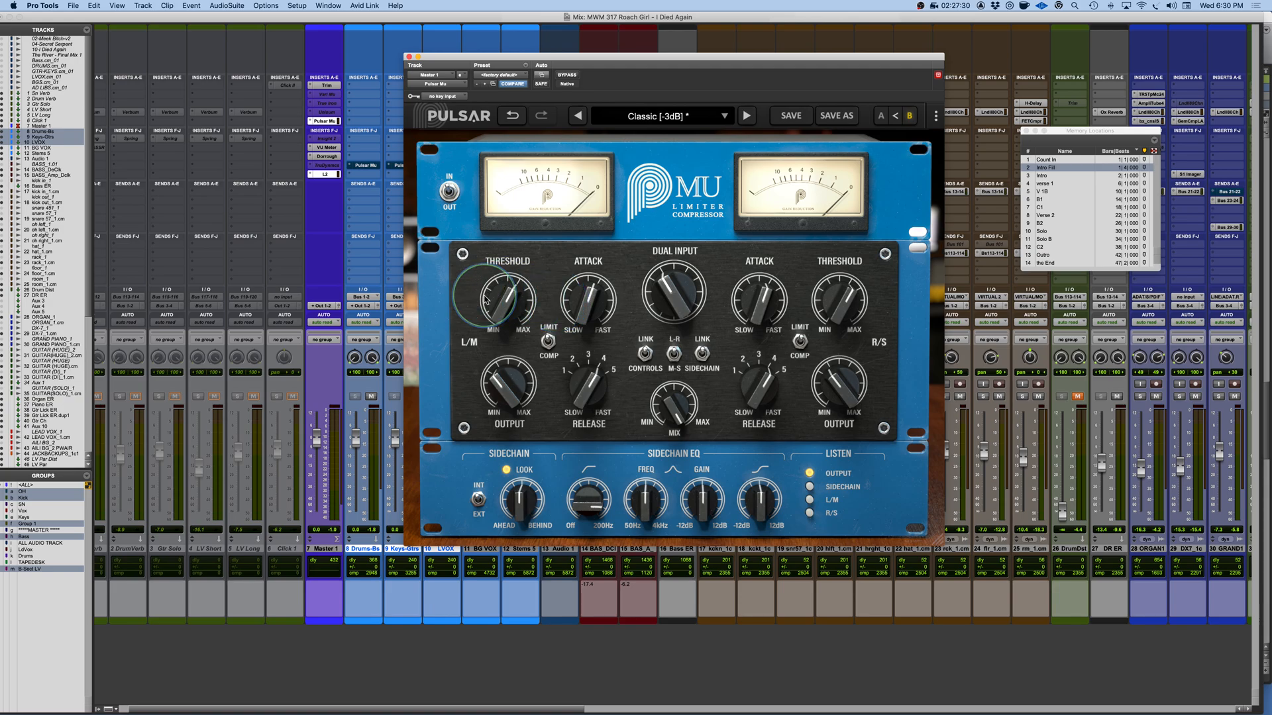
{"action": "left_click_drag", "start_coordinate": [496, 309], "coordinate": [499, 282]}
{"action": "mouse_move", "coordinate": [580, 312]}
{"action": "left_mouse_down"}
{"action": "mouse_move", "coordinate": [580, 294]}
{"action": "mouse_move", "coordinate": [579, 323]}
{"action": "mouse_move", "coordinate": [579, 310]}
{"action": "left_mouse_up"}
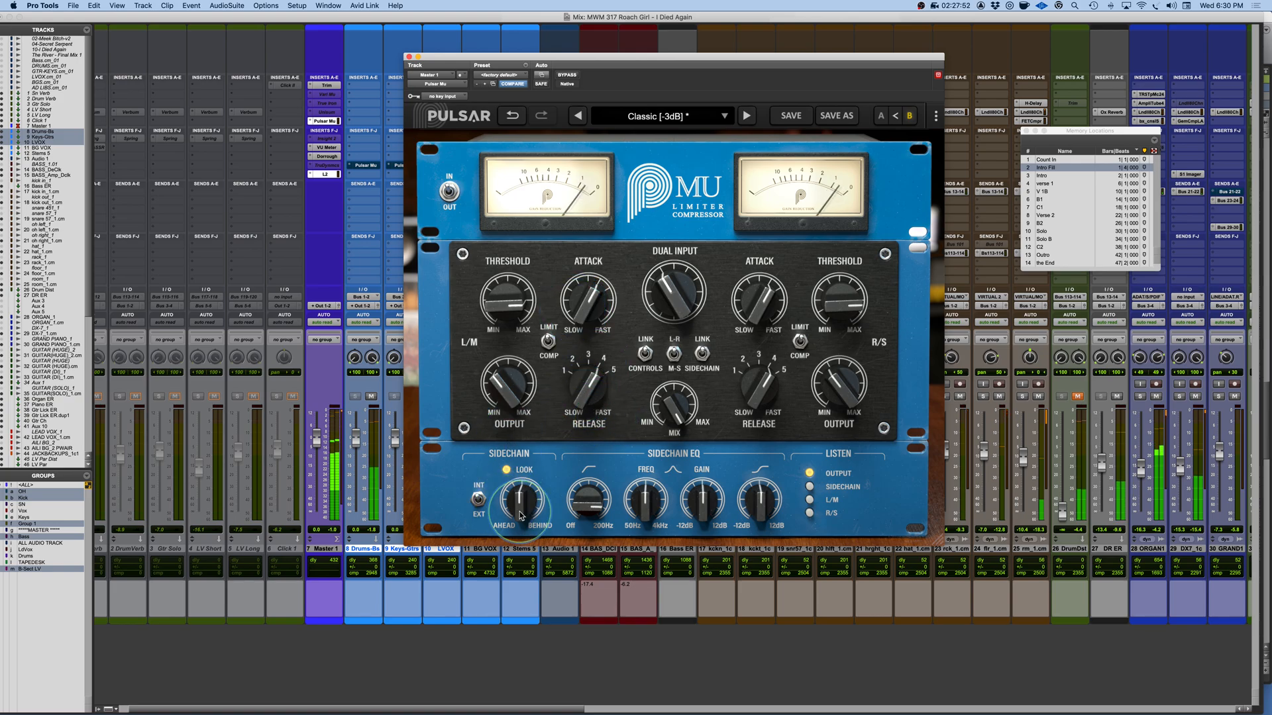
Step: Set the sidechain EQ's high-pass filter above 160 Hz and boost its mid band at 4.00 kHz, dismissing the CPU warning
{"action": "left_click_drag", "start_coordinate": [585, 507], "coordinate": [586, 498]}
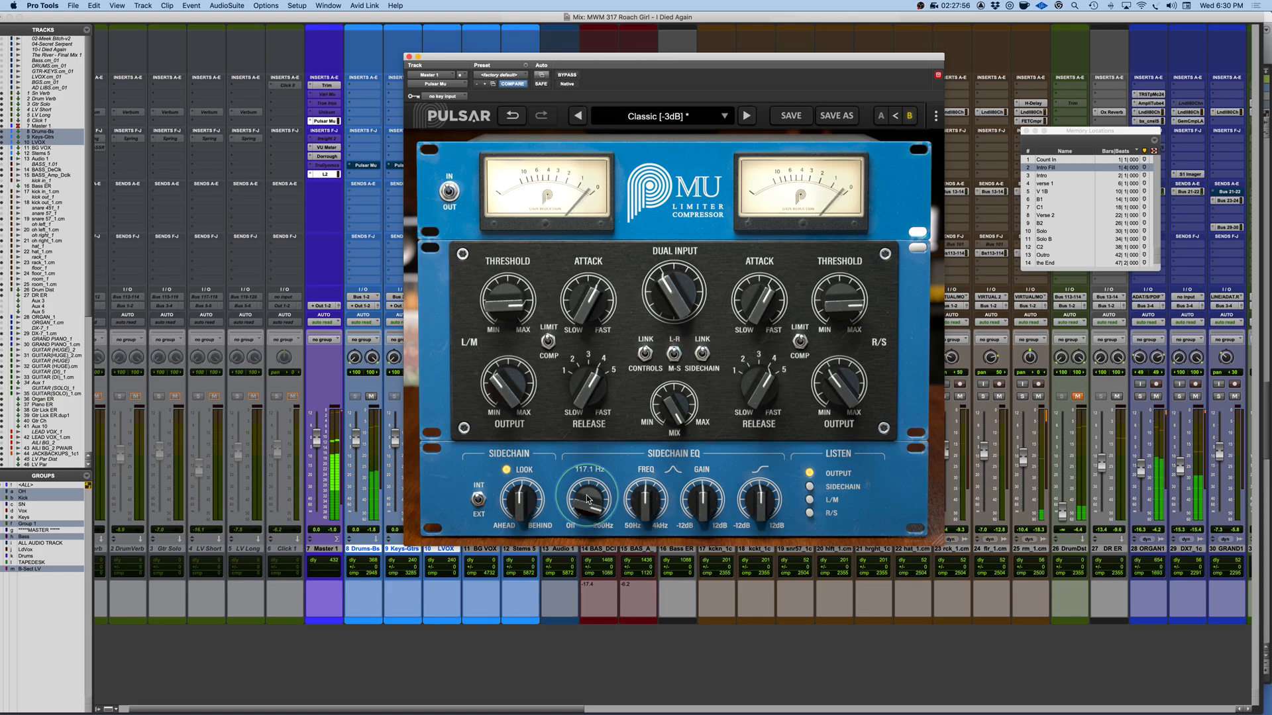
{"action": "left_click_drag", "start_coordinate": [586, 495], "coordinate": [587, 493]}
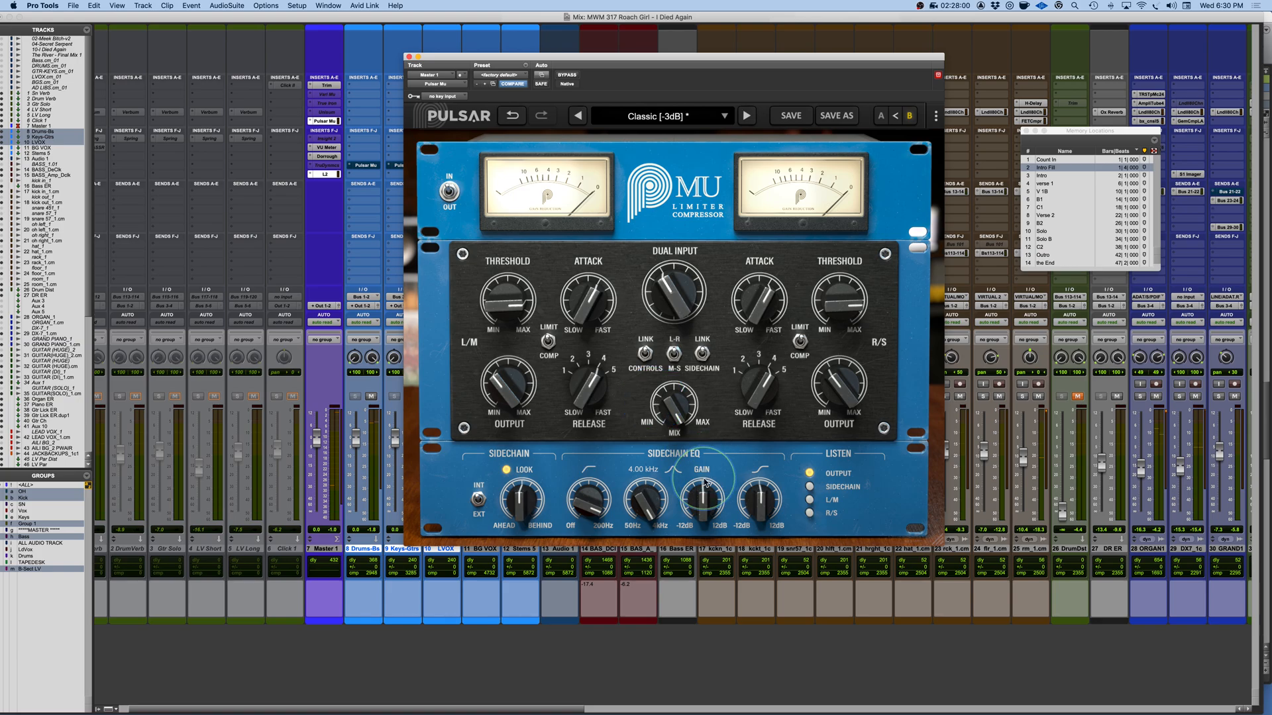
{"action": "left_click_drag", "start_coordinate": [699, 506], "coordinate": [701, 490]}
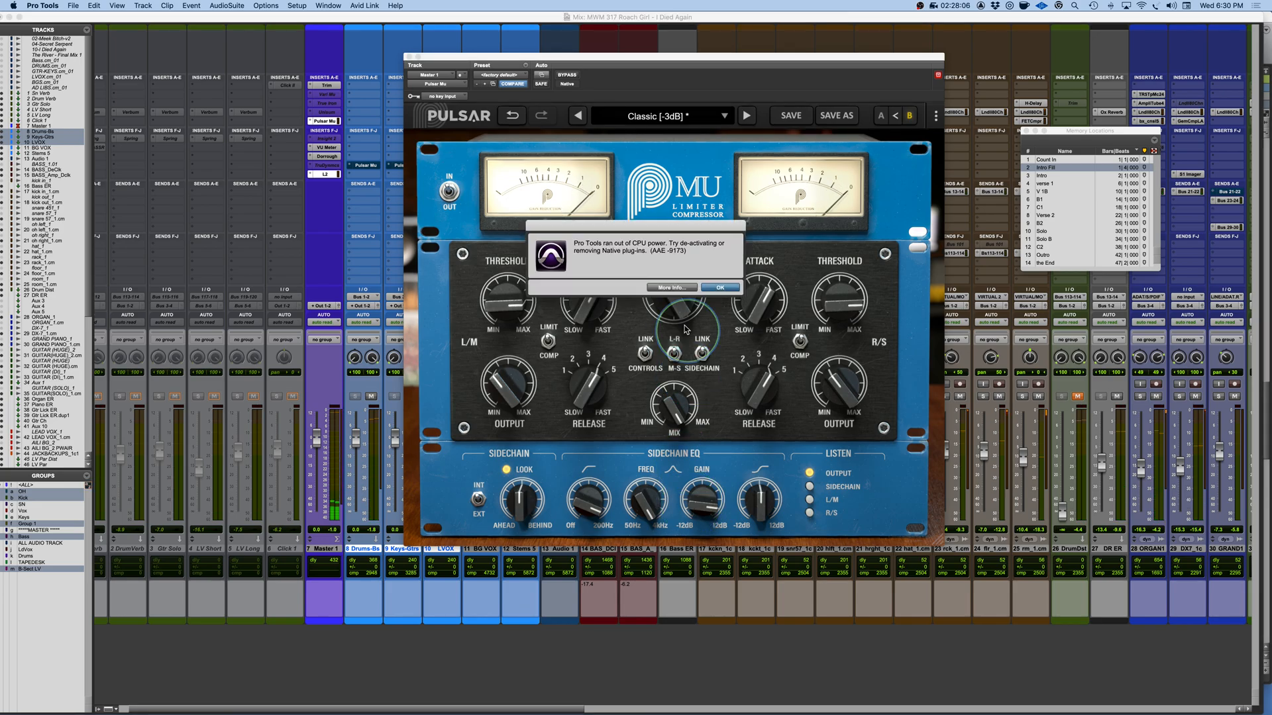
{"action": "left_click", "coordinate": [720, 292]}
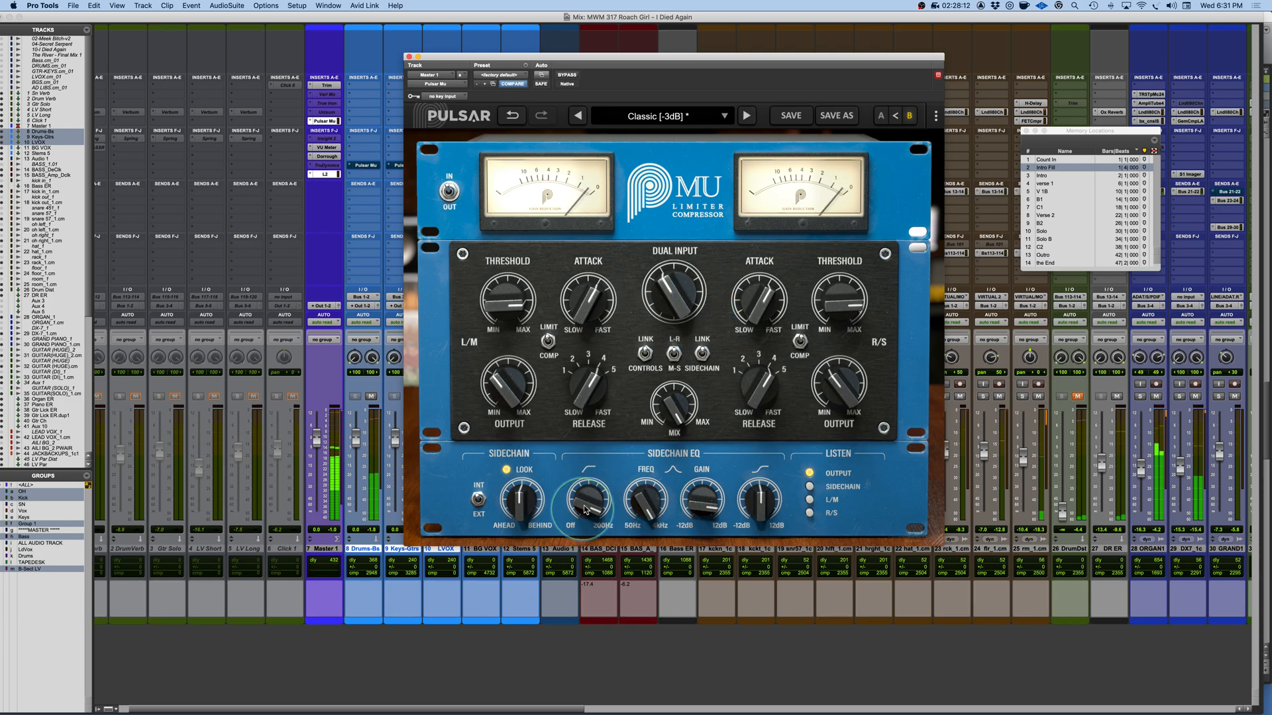
{"action": "mouse_move", "coordinate": [588, 498]}
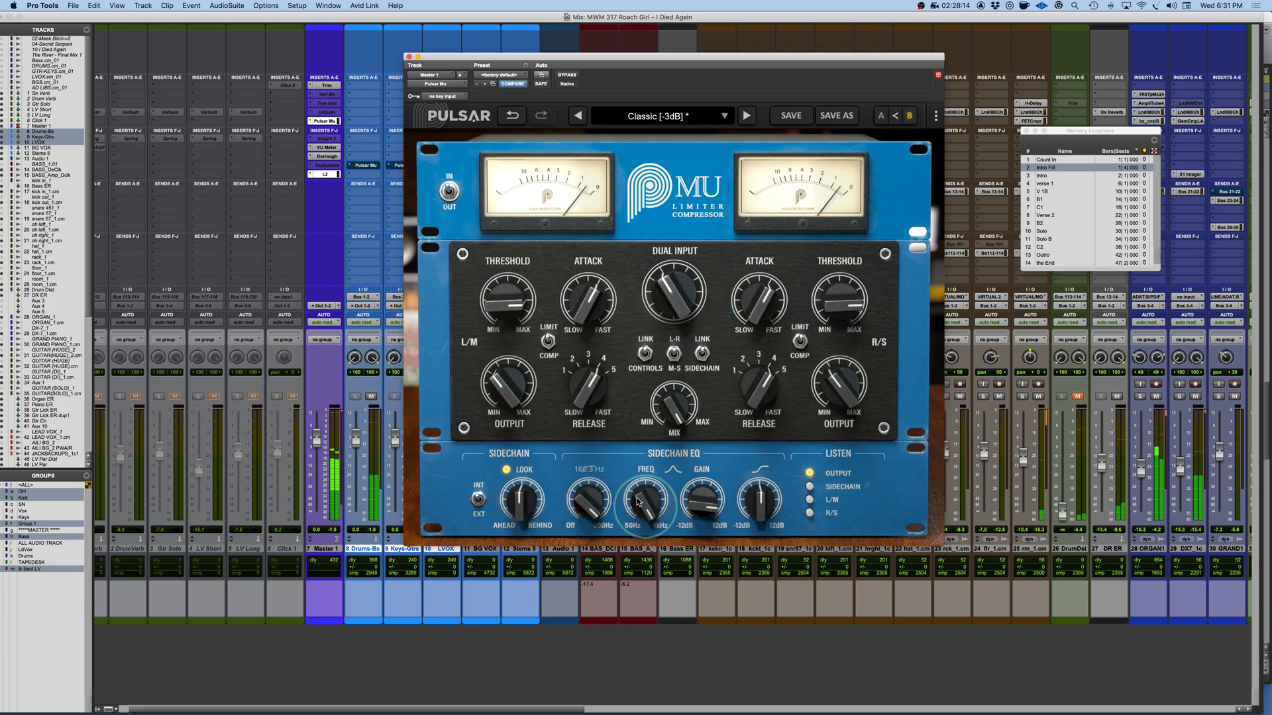
Step: Lower the linked Threshold slightly on the B settings and toggle bypass to compare against the unprocessed mix
{"action": "left_click_drag", "start_coordinate": [498, 304], "coordinate": [497, 311]}
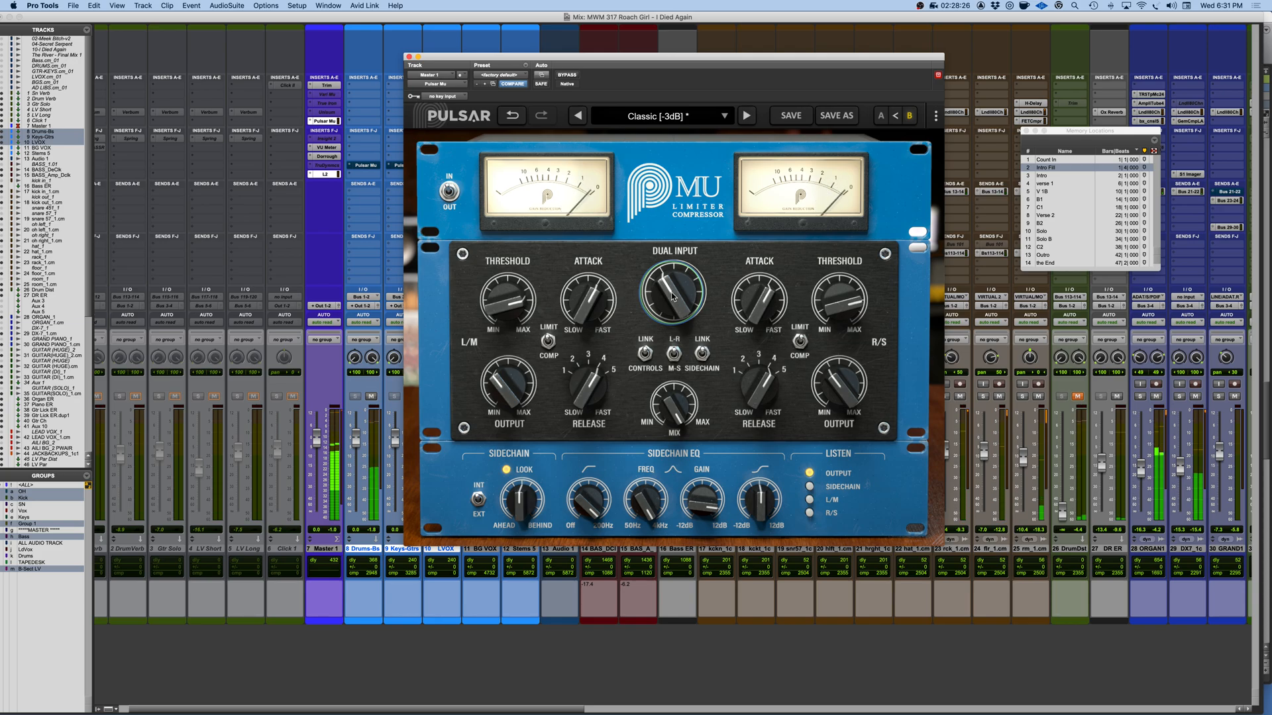
{"action": "left_click", "coordinate": [567, 76]}
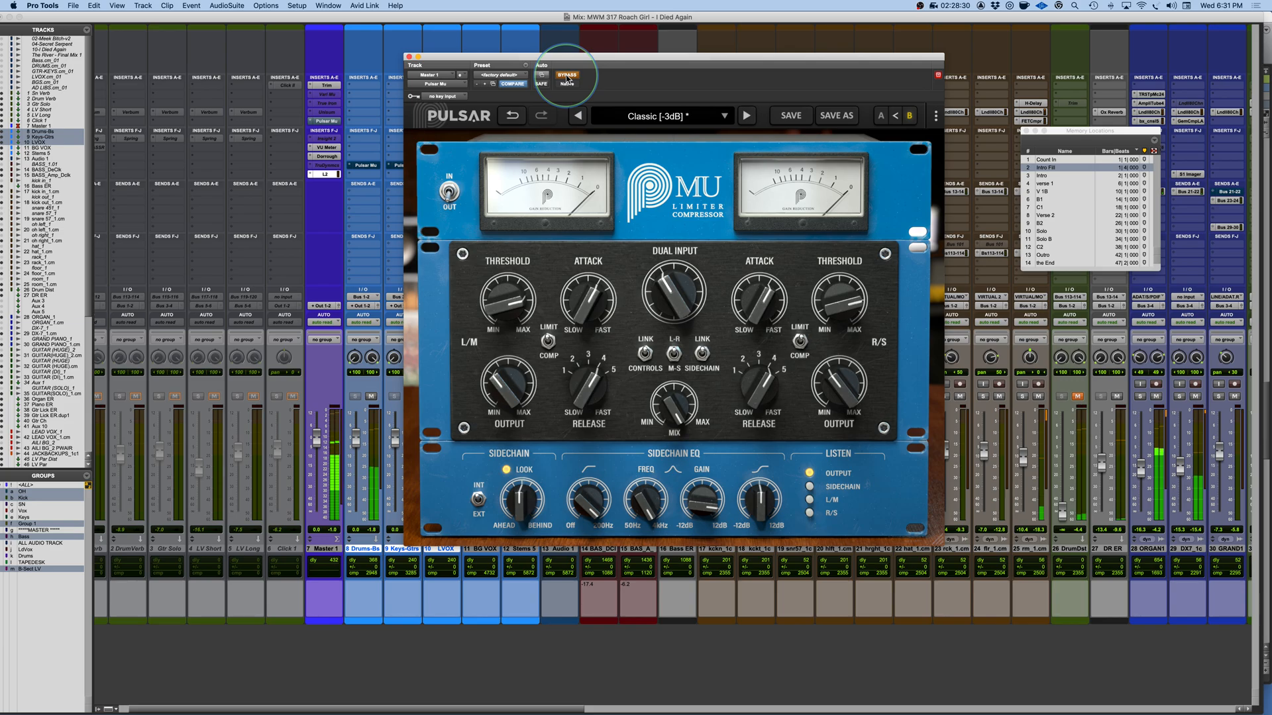
{"action": "left_click", "coordinate": [568, 76]}
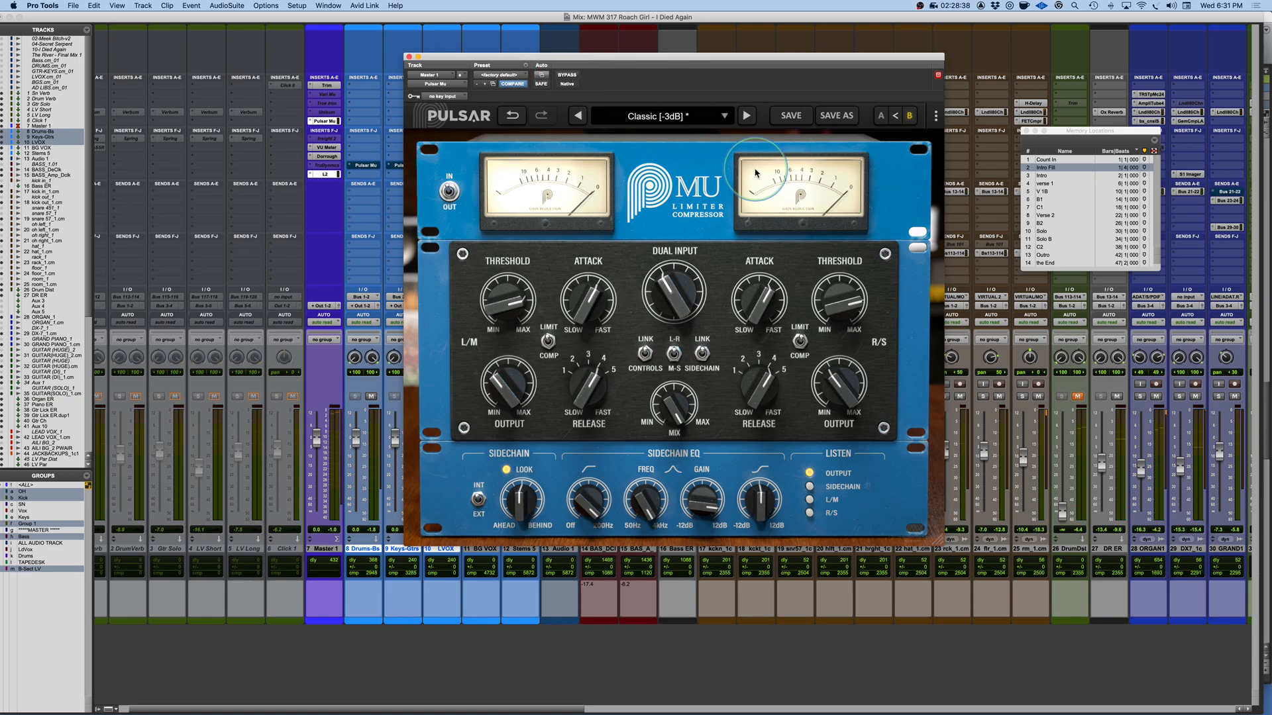
Step: Switch repeatedly between the compressor's A and B settings, including during playback, to compare their effect on the mix
{"action": "left_click", "coordinate": [881, 118]}
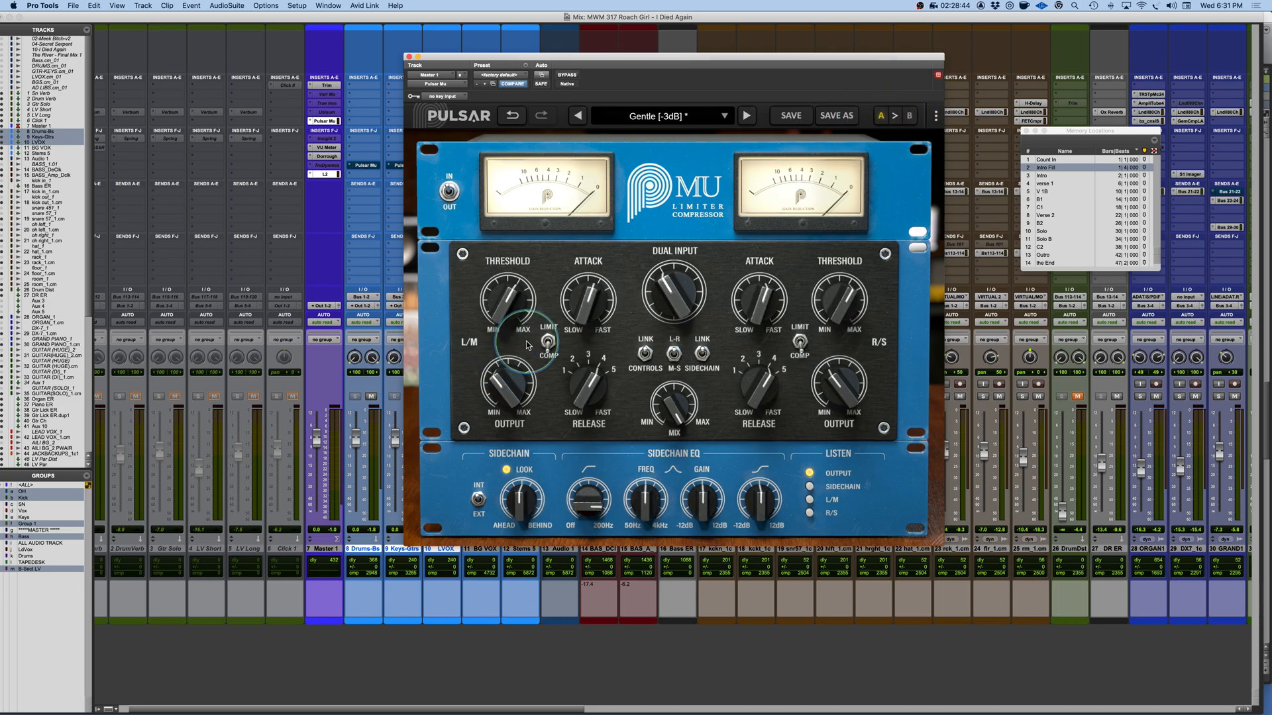
{"action": "left_click", "coordinate": [910, 116]}
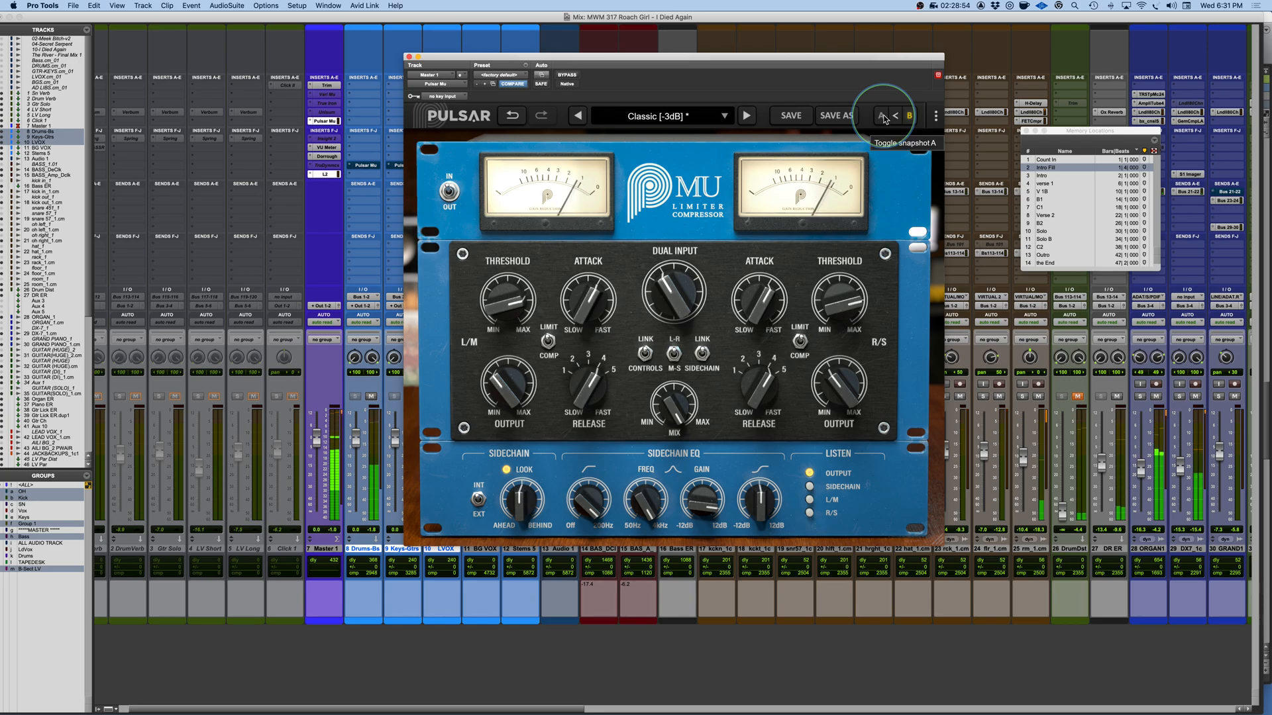
{"action": "left_click", "coordinate": [884, 118]}
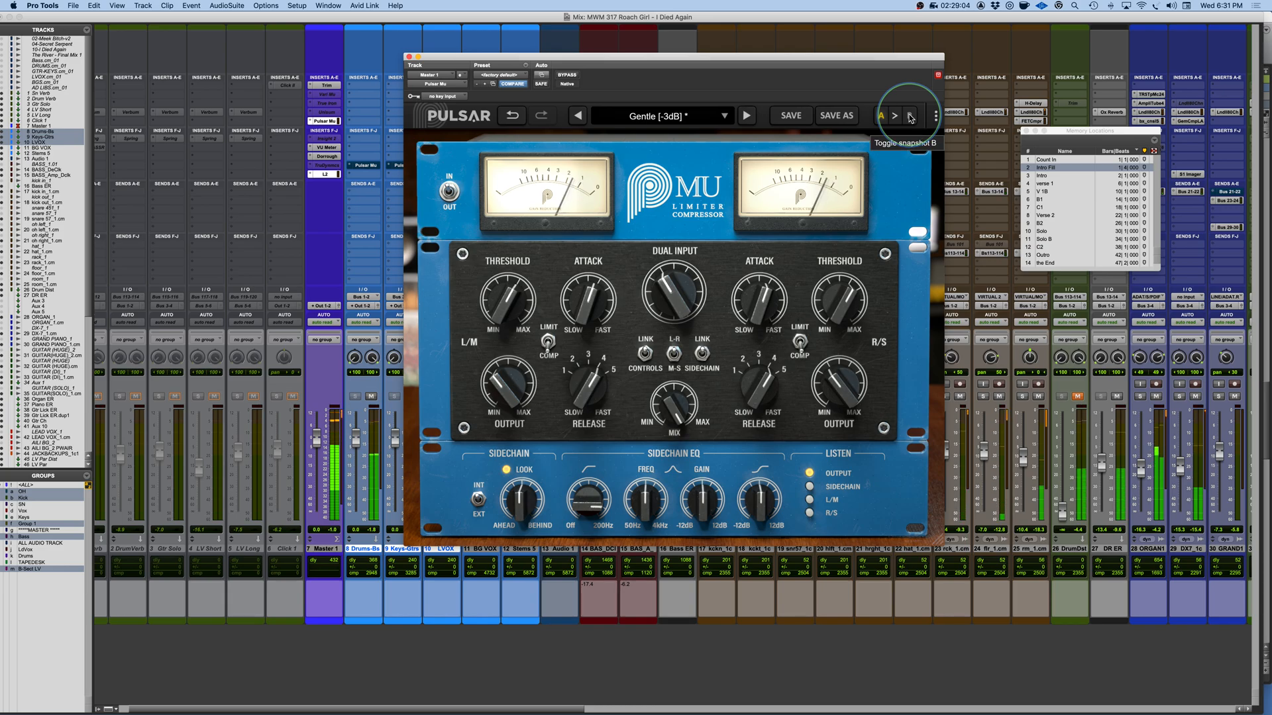
{"action": "left_click", "coordinate": [910, 116]}
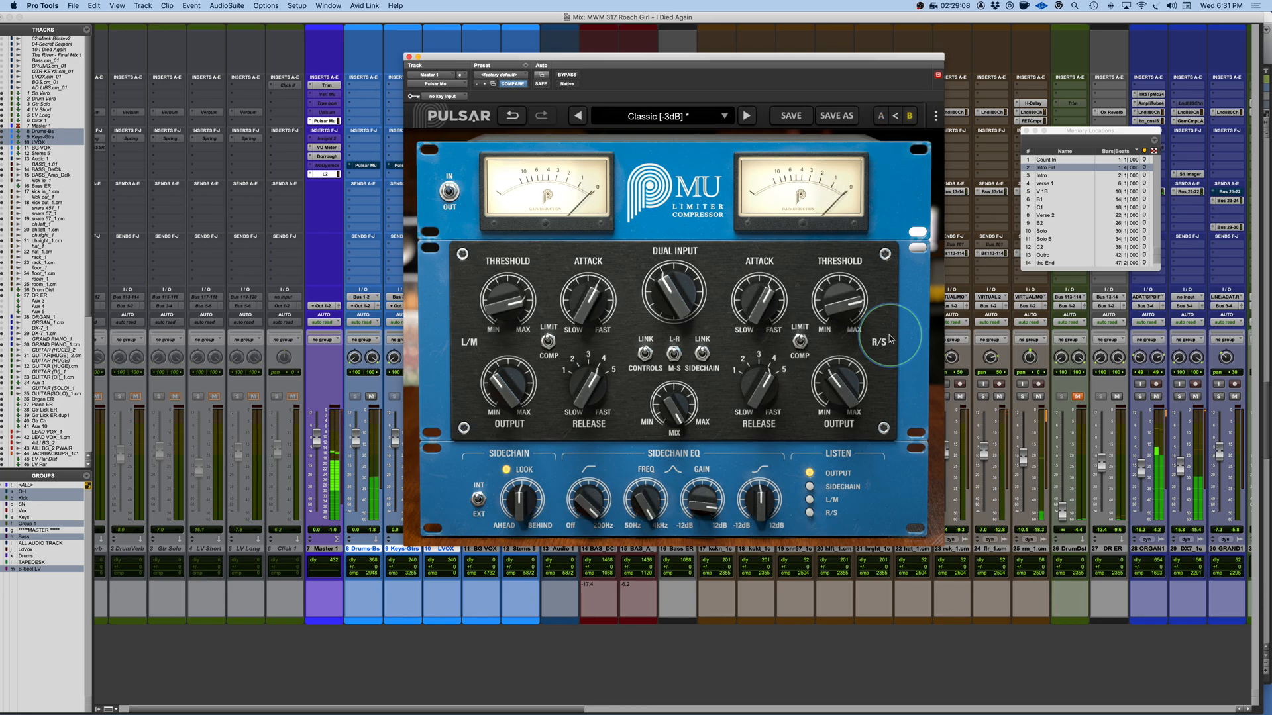
{"action": "mouse_move", "coordinate": [836, 383]}
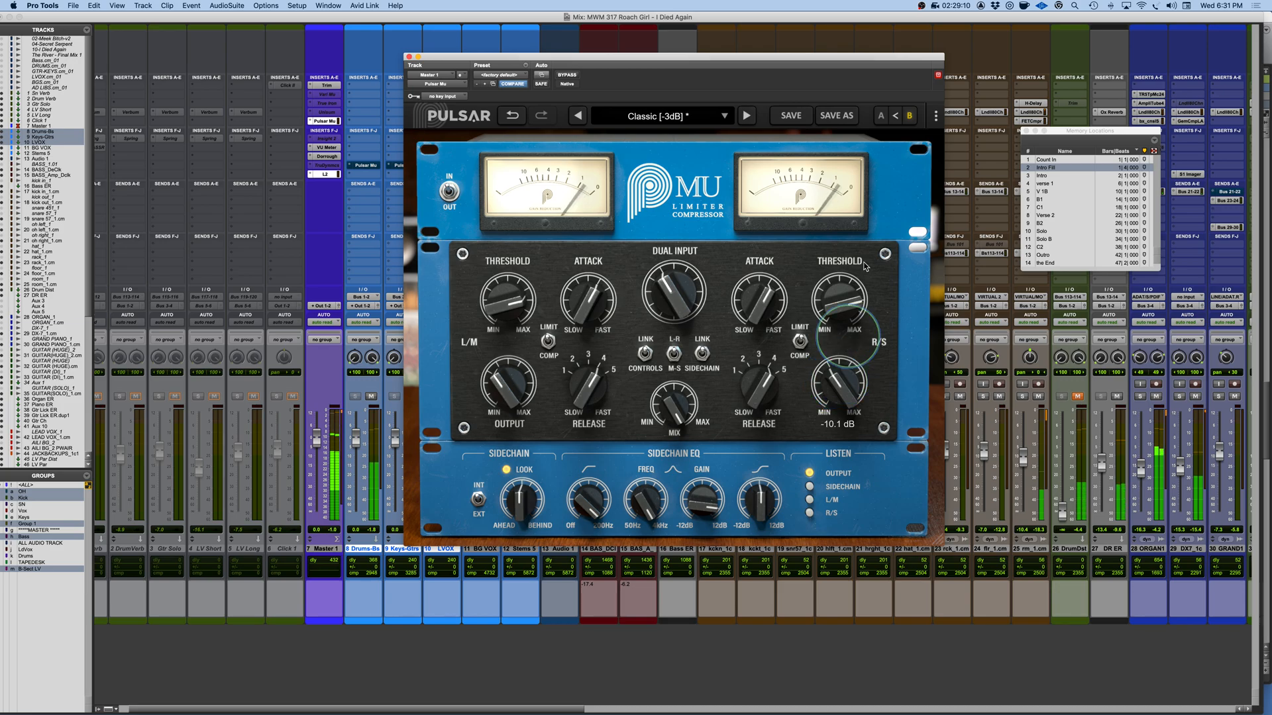
{"action": "left_click", "coordinate": [881, 117]}
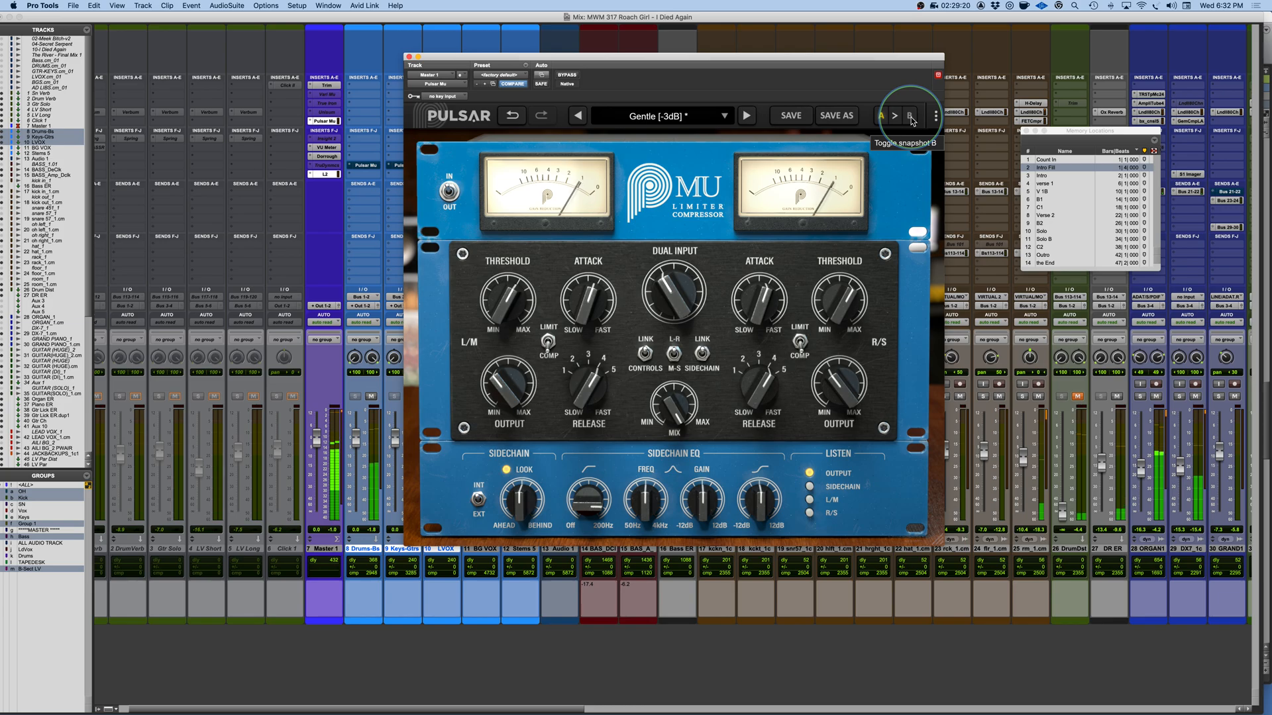
{"action": "left_click", "coordinate": [910, 117]}
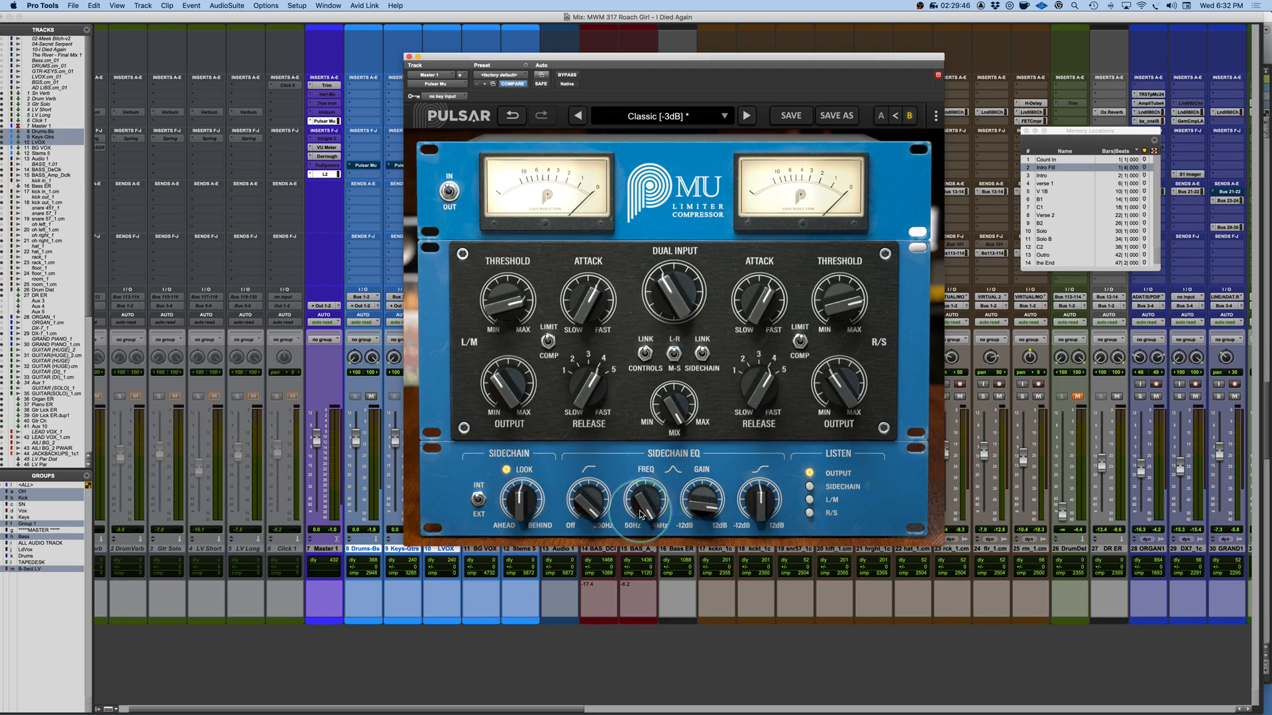
{"action": "left_click", "coordinate": [881, 115]}
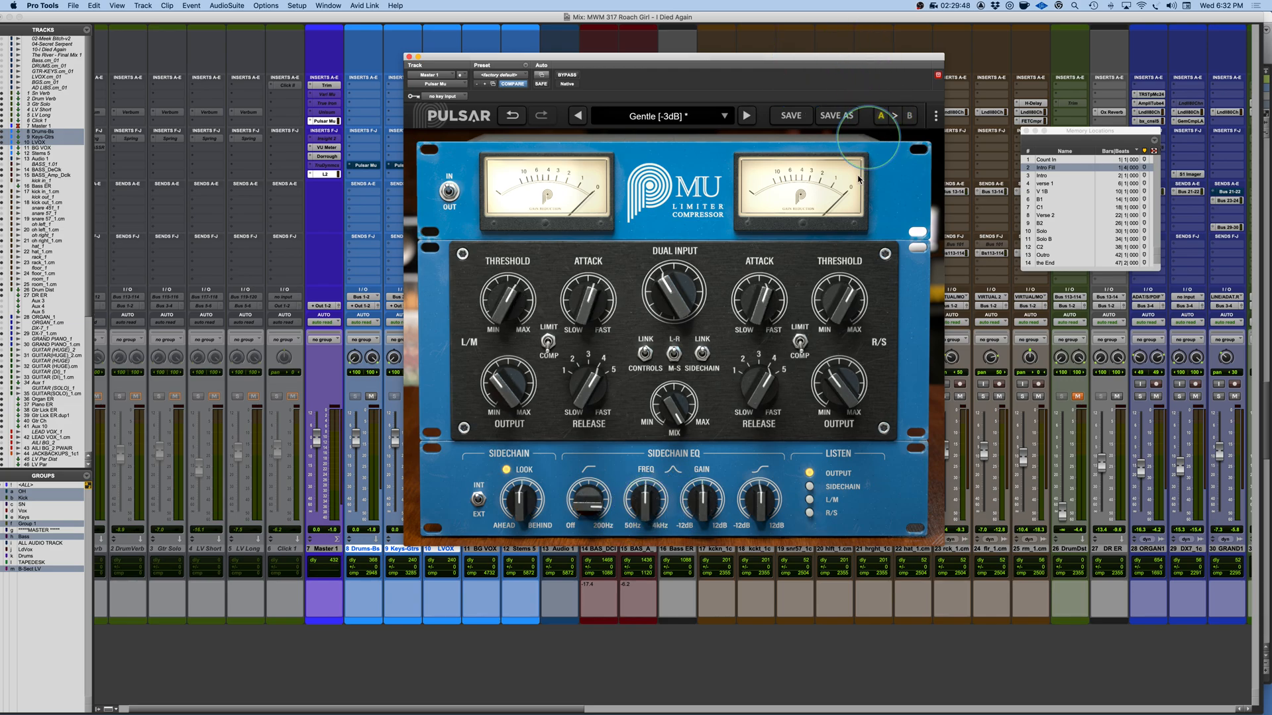
{"action": "left_click", "coordinate": [909, 116]}
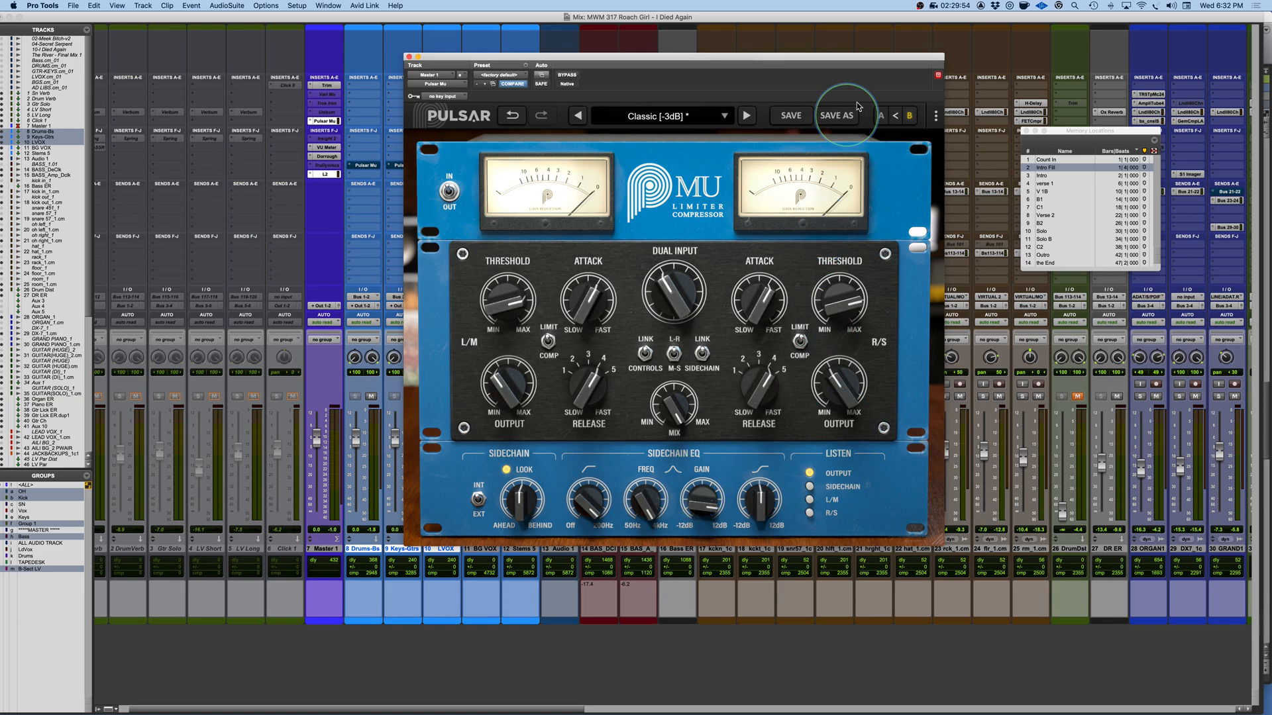
Step: Copy the B settings to A, lower the linked Output, and raise the Dual Input to about 24.6 dB
{"action": "left_click", "coordinate": [881, 116]}
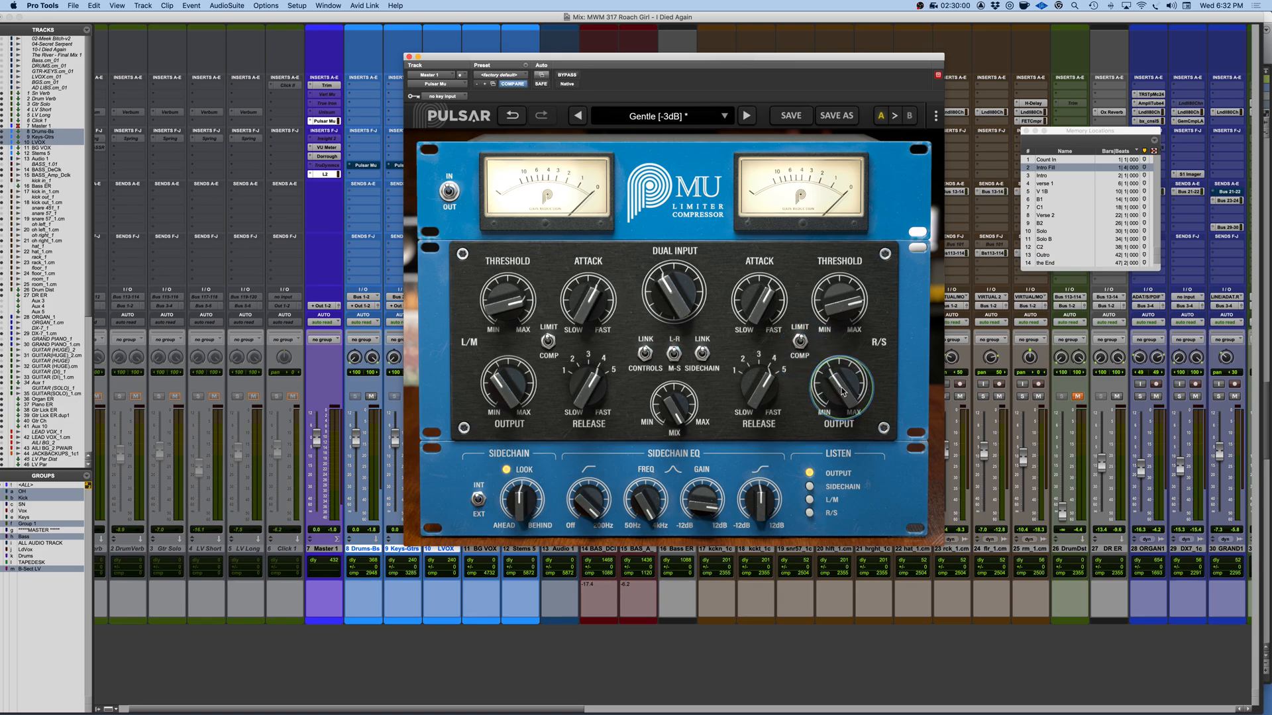
{"action": "mouse_move", "coordinate": [840, 396]}
{"action": "left_mouse_down"}
{"action": "mouse_move", "coordinate": [838, 433]}
{"action": "mouse_move", "coordinate": [832, 401]}
{"action": "left_mouse_up"}
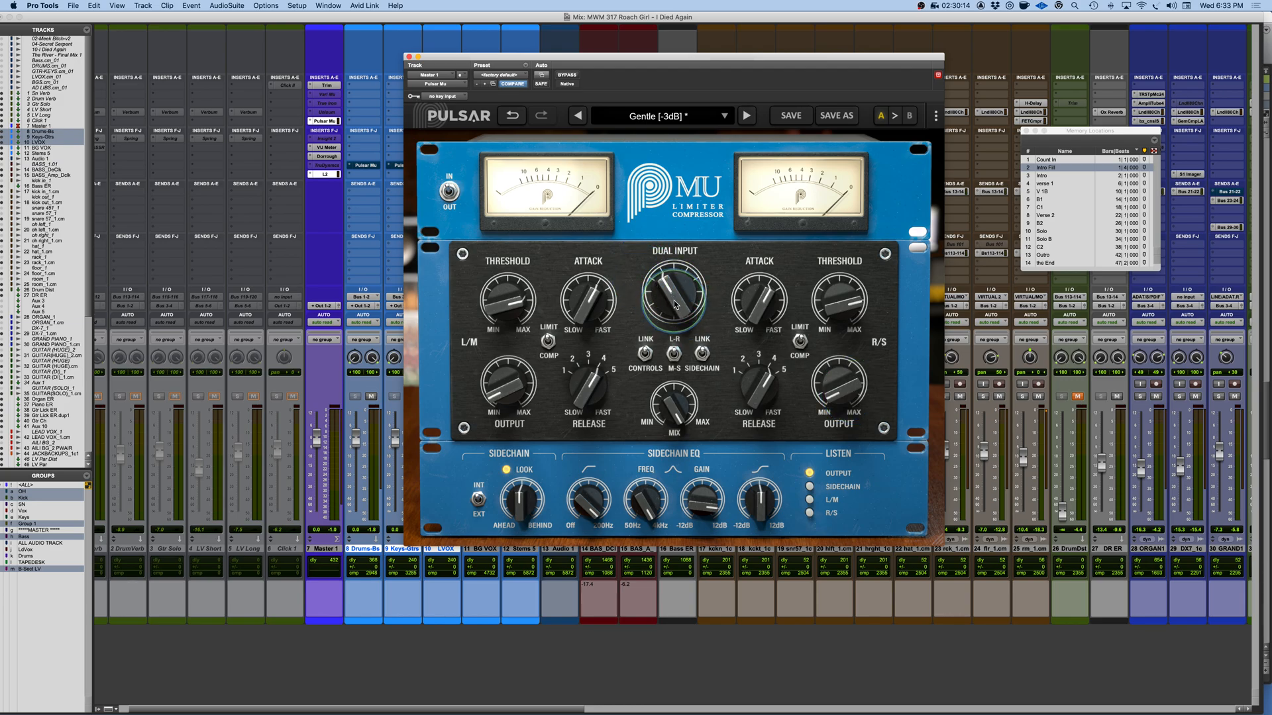
{"action": "left_click_drag", "start_coordinate": [673, 300], "coordinate": [668, 248]}
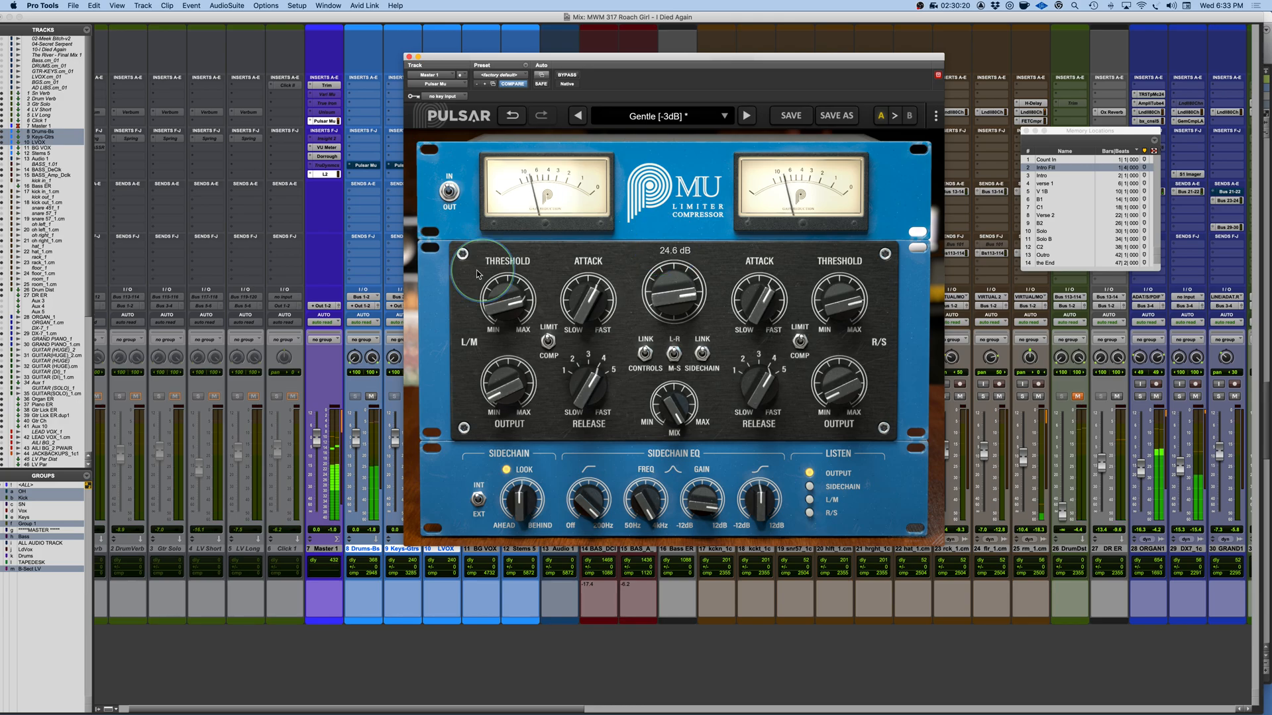
Step: Raise the linked Threshold to MAX and bring the Dual Input to about 25.8 dB, adjusting the Attack and shifting Look toward AHEAD
{"action": "left_click_drag", "start_coordinate": [500, 316], "coordinate": [512, 200]}
{"action": "left_click_drag", "start_coordinate": [667, 279], "coordinate": [667, 298]}
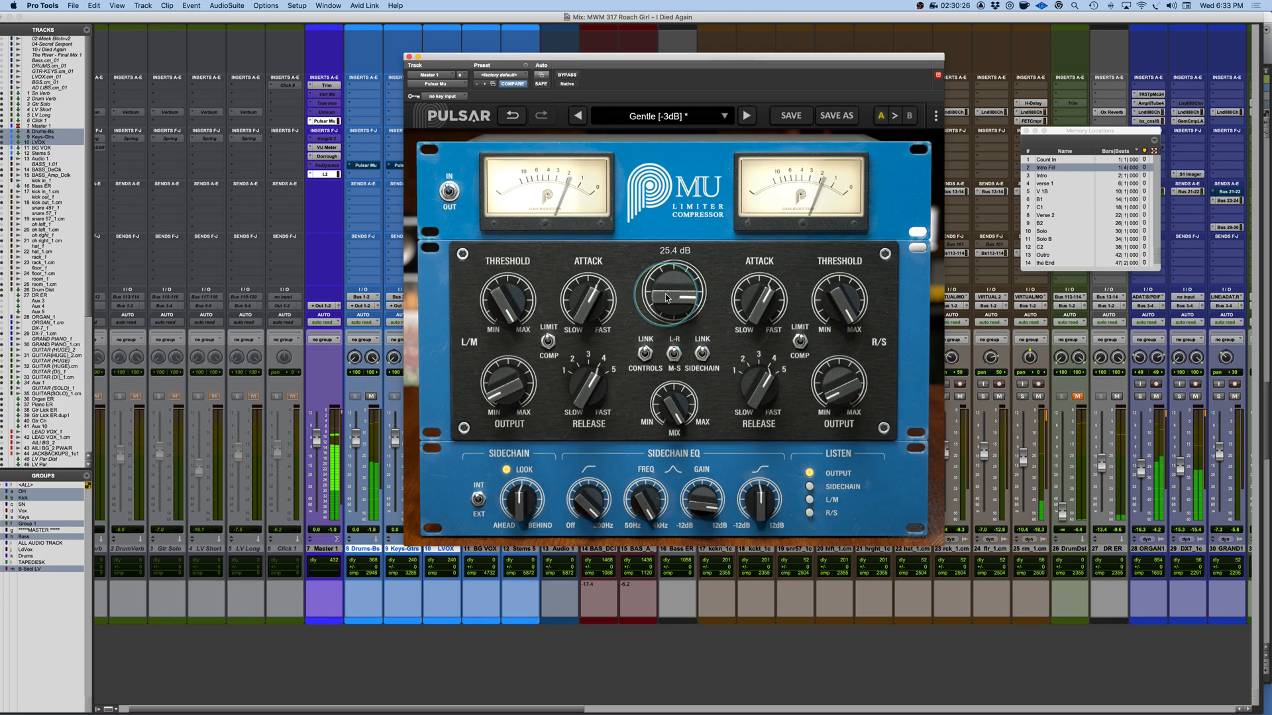
{"action": "left_click_drag", "start_coordinate": [667, 298], "coordinate": [668, 297]}
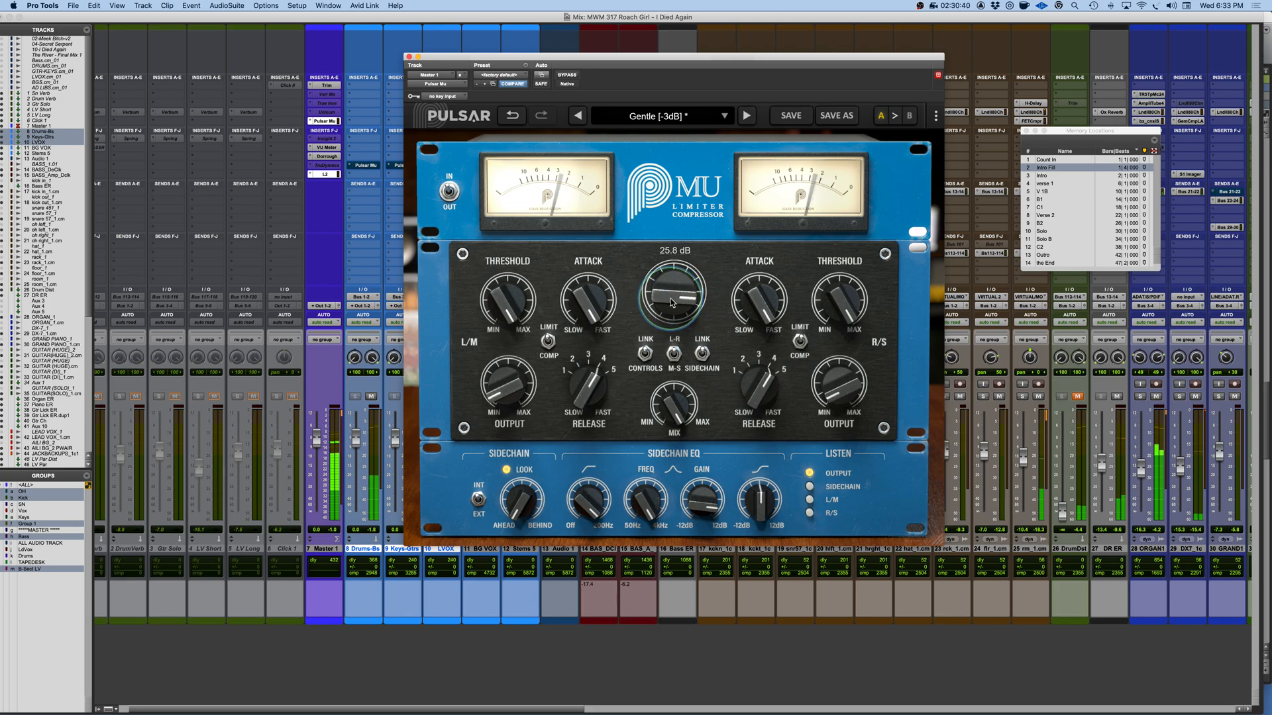
Step: Trim the linked Output to about -16.9 dB while comparing against bypass, and briefly try the Dual Input at 27.0 dB
{"action": "left_click_drag", "start_coordinate": [836, 382], "coordinate": [834, 388]}
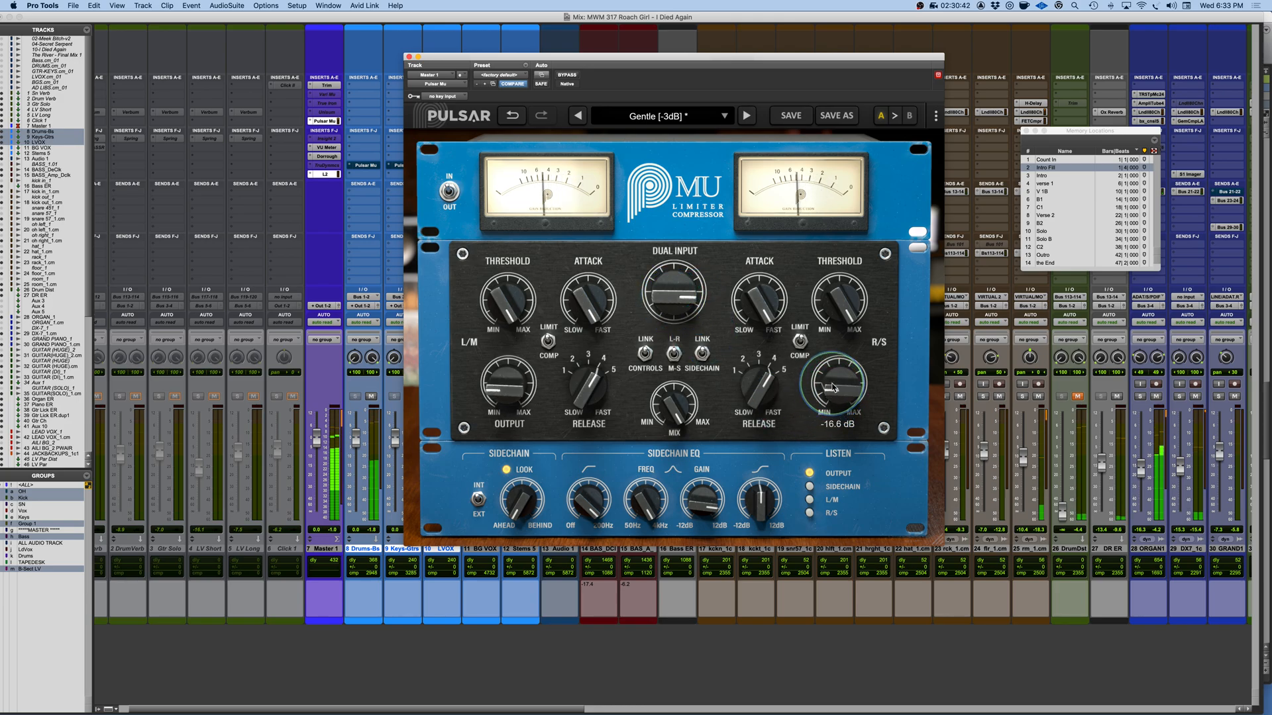
{"action": "left_click", "coordinate": [567, 76]}
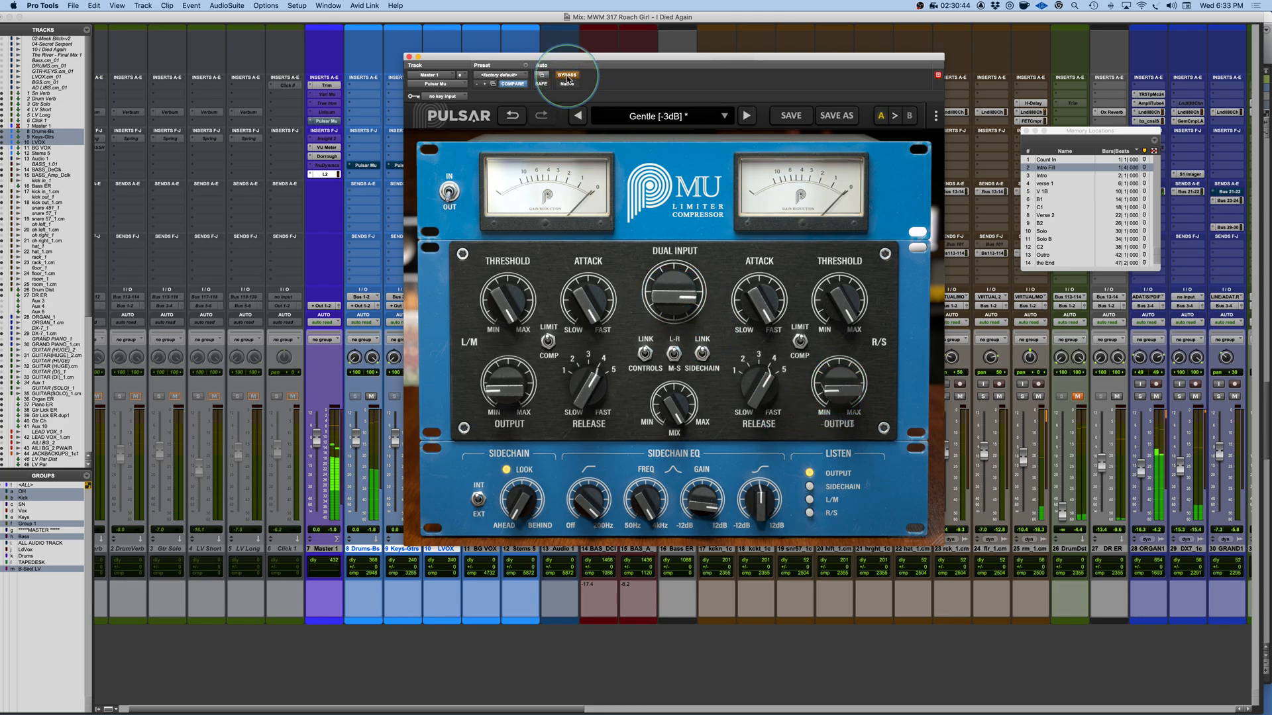
{"action": "left_click", "coordinate": [567, 75]}
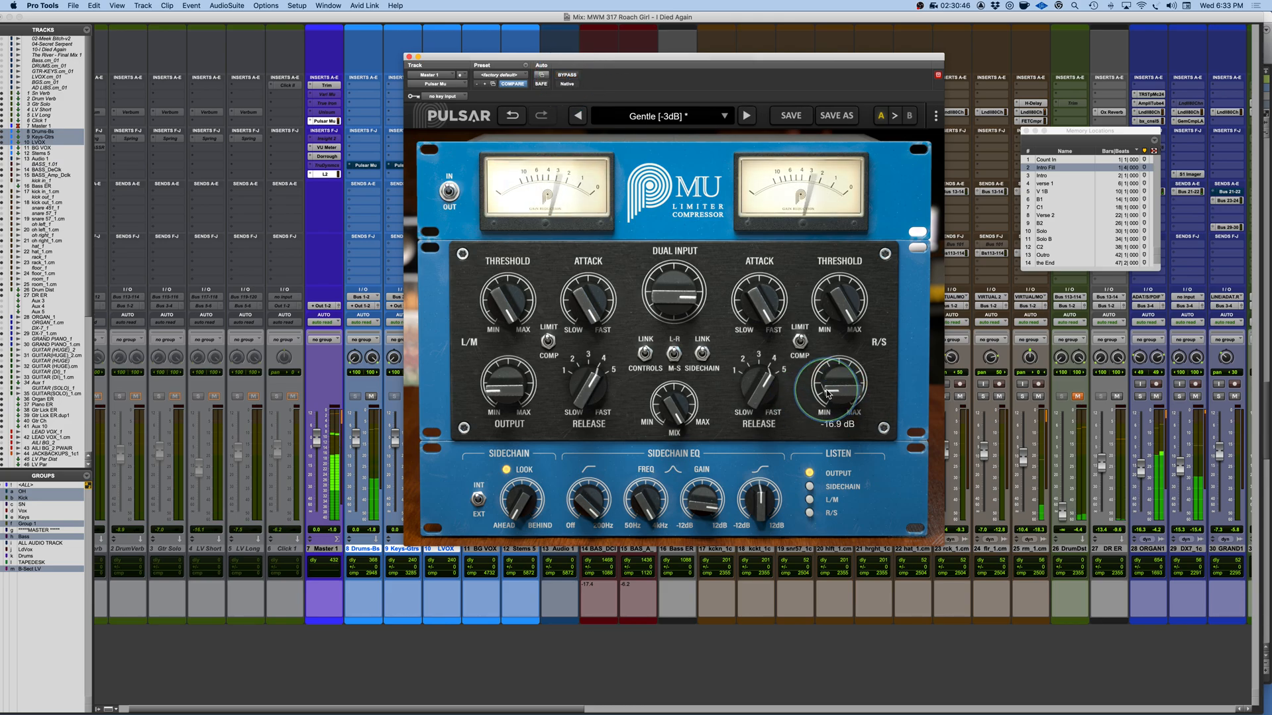
{"action": "mouse_move", "coordinate": [656, 295]}
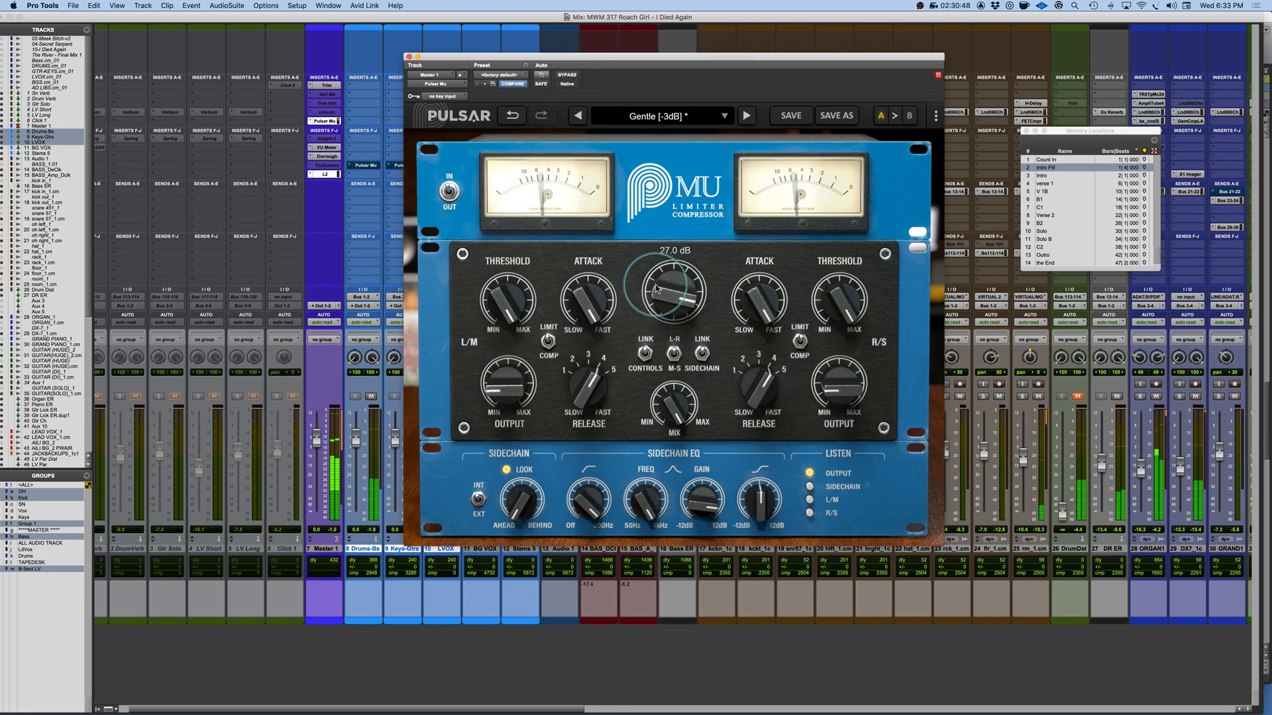
{"action": "scroll", "coordinate": [655, 295], "scroll_direction": "down", "scroll_amount": 2}
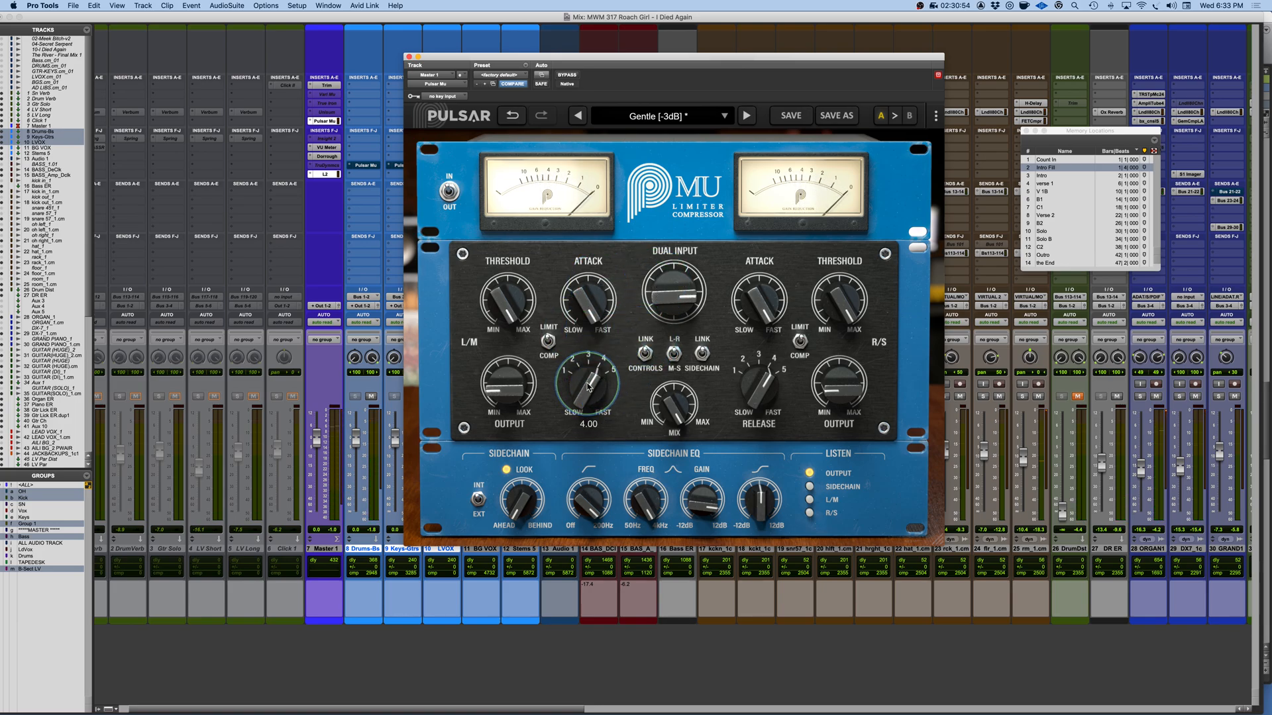
Step: Slow the linked Release to position 1 and set the linked Output to about -15.3 dB, checking against bypass
{"action": "scroll", "coordinate": [576, 422], "scroll_direction": "down", "scroll_amount": 3}
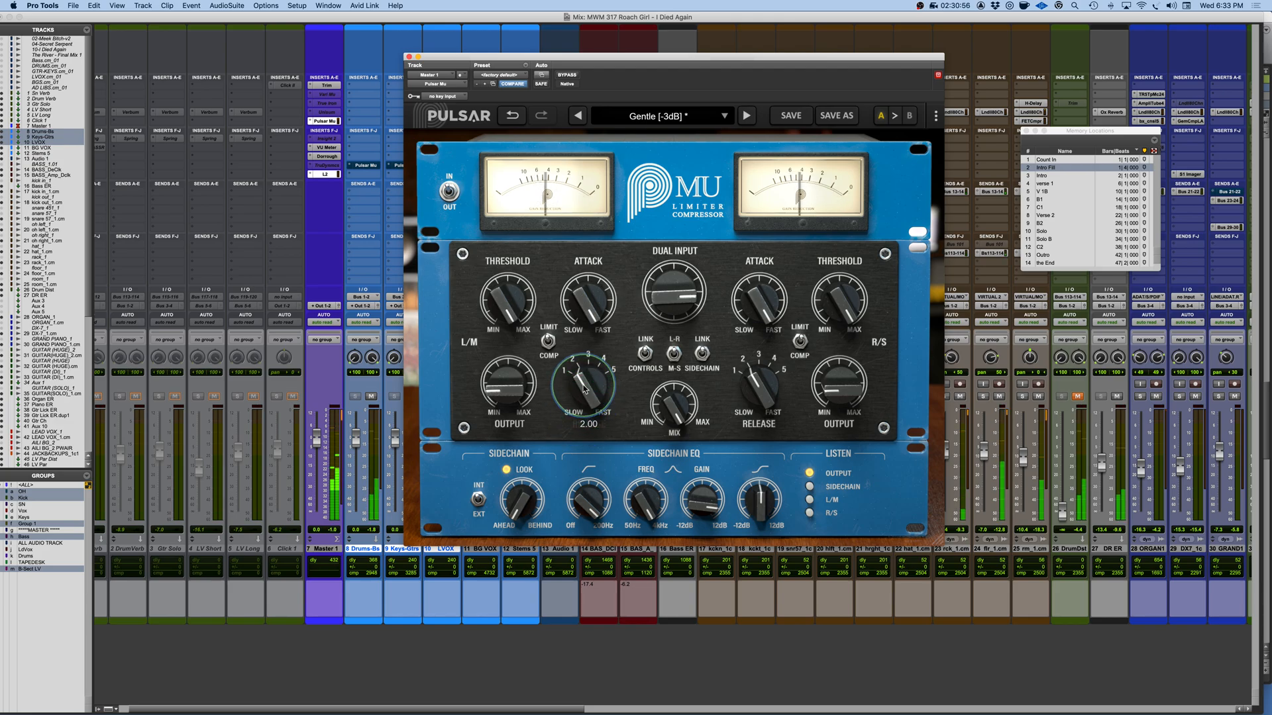
{"action": "left_click_drag", "start_coordinate": [587, 380], "coordinate": [571, 419]}
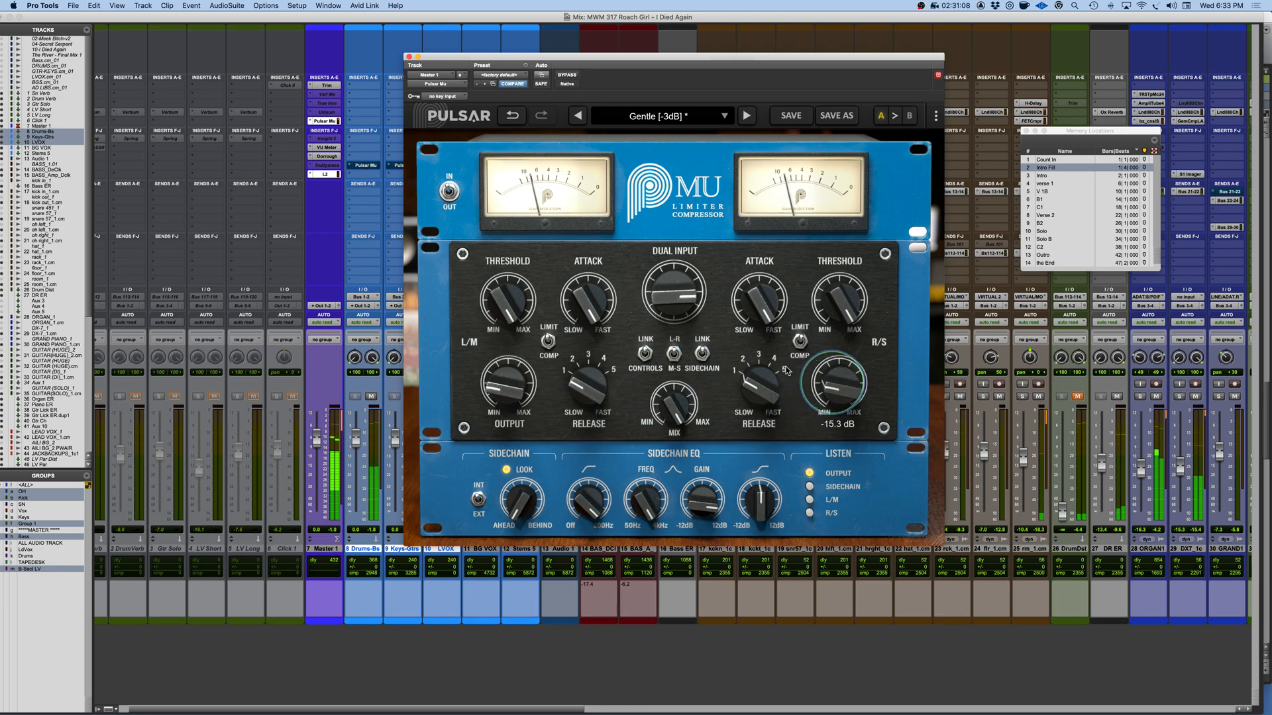
{"action": "left_click", "coordinate": [567, 77]}
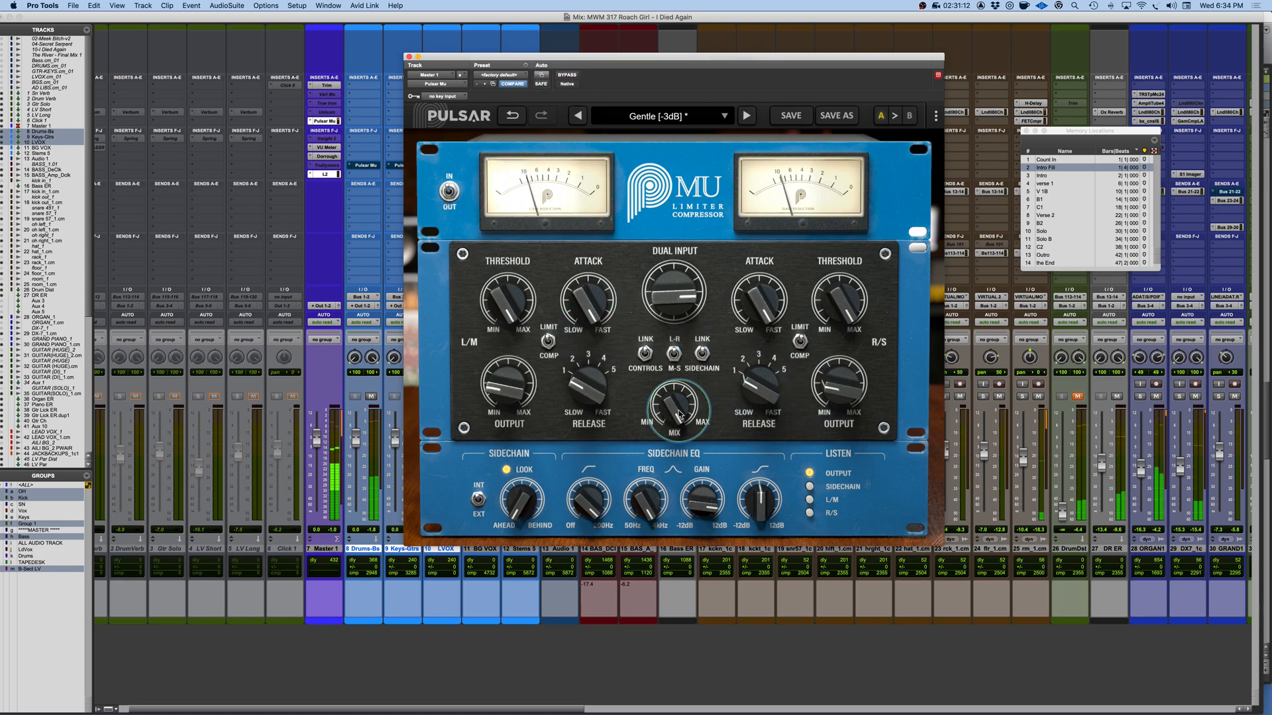
Step: Reduce the Mix to about 40.5% and toggle the compressor in and out to compare against the unprocessed mix
{"action": "left_click_drag", "start_coordinate": [679, 414], "coordinate": [675, 459]}
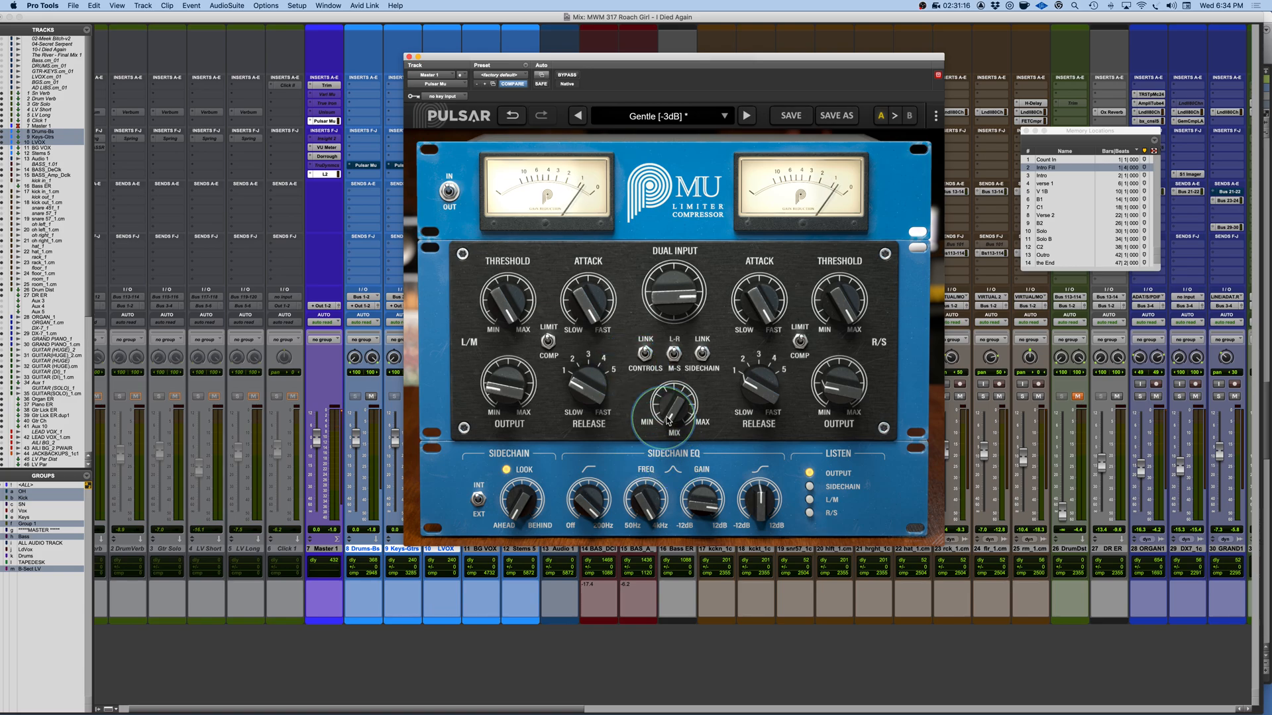
{"action": "left_click_drag", "start_coordinate": [670, 421], "coordinate": [655, 355]}
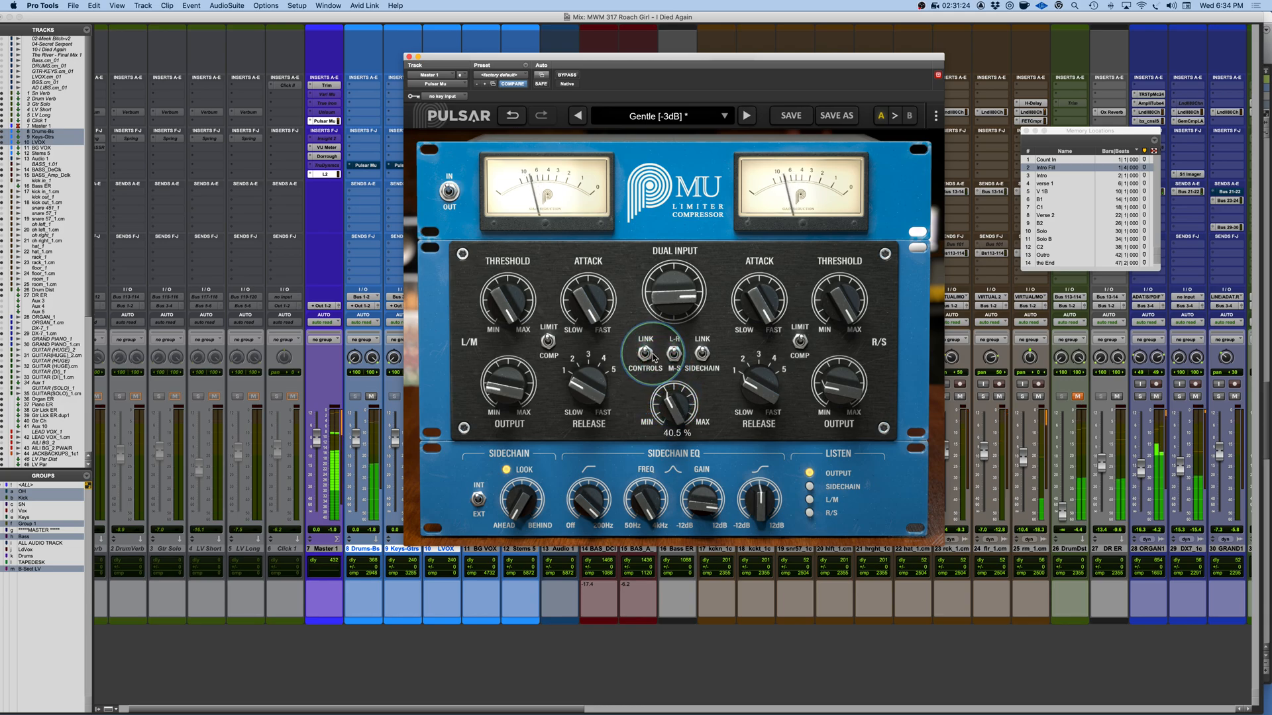
{"action": "left_click", "coordinate": [564, 73]}
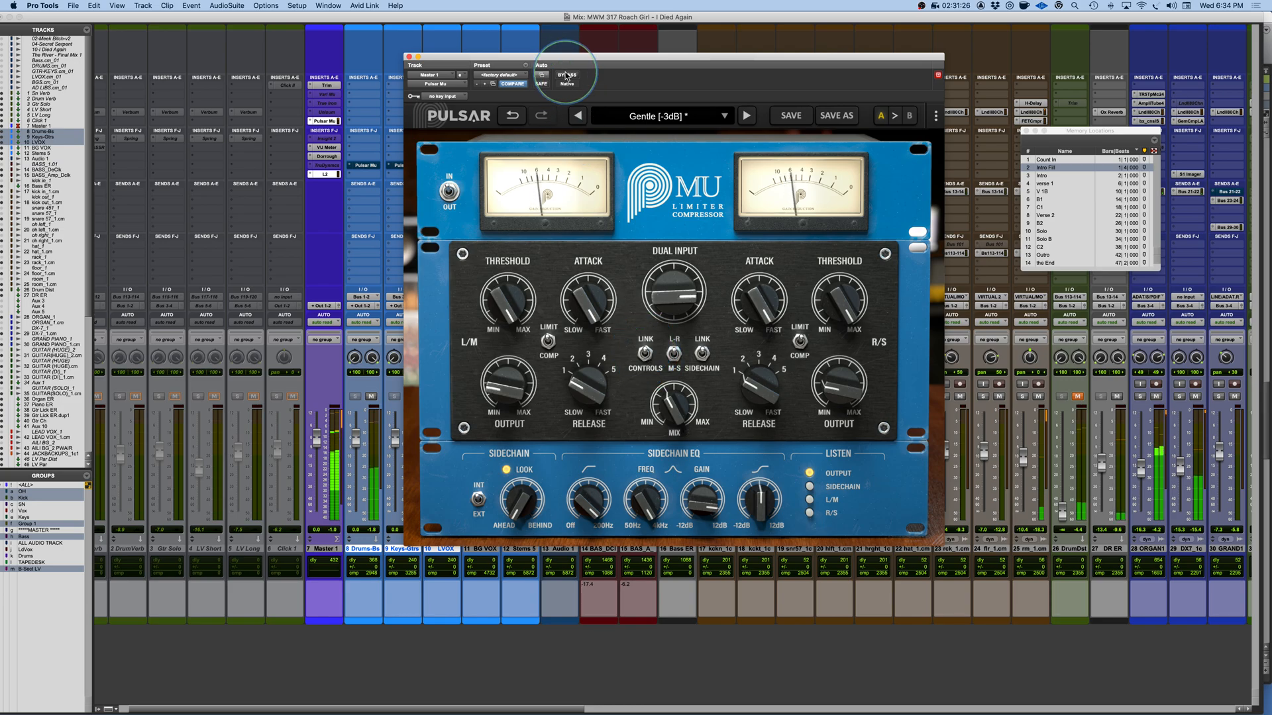
{"action": "left_click", "coordinate": [450, 192]}
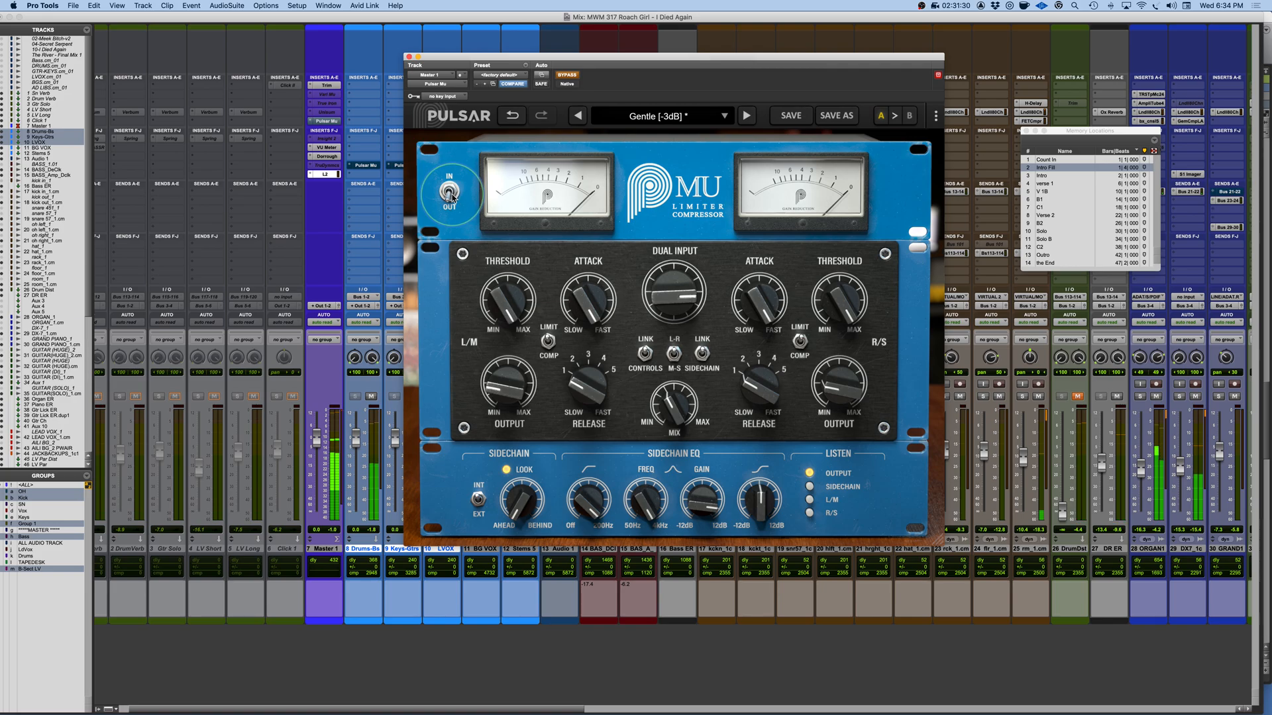
{"action": "left_click", "coordinate": [450, 193]}
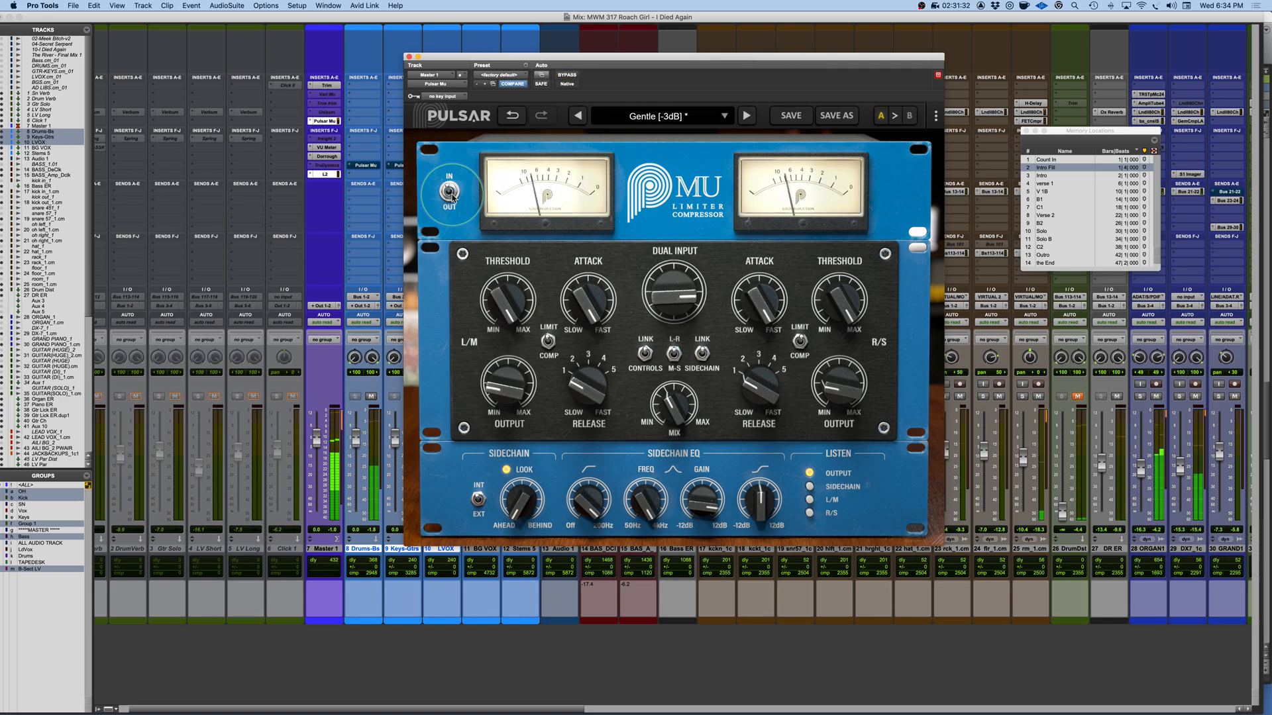
Step: Raise the linked Output to about -13.1 dB and toggle the compressor in and out to compare levels
{"action": "mouse_move", "coordinate": [830, 387]}
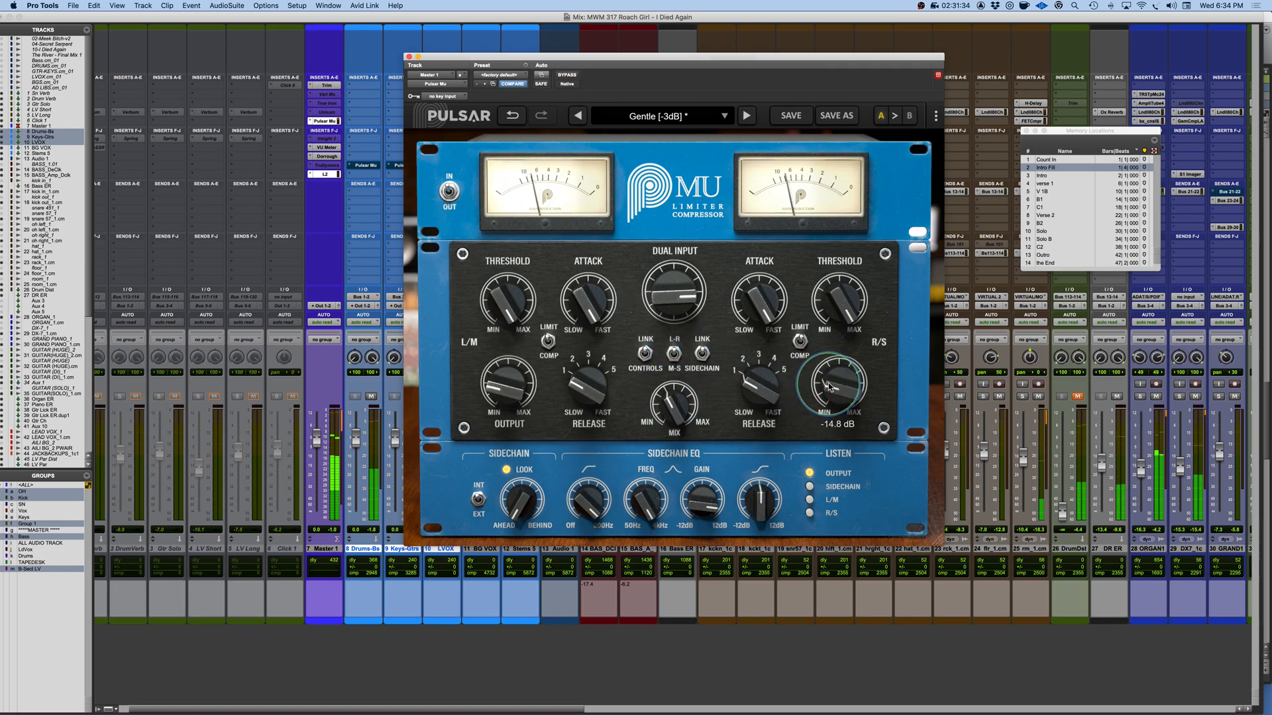
{"action": "left_click_drag", "start_coordinate": [828, 387], "coordinate": [828, 386]}
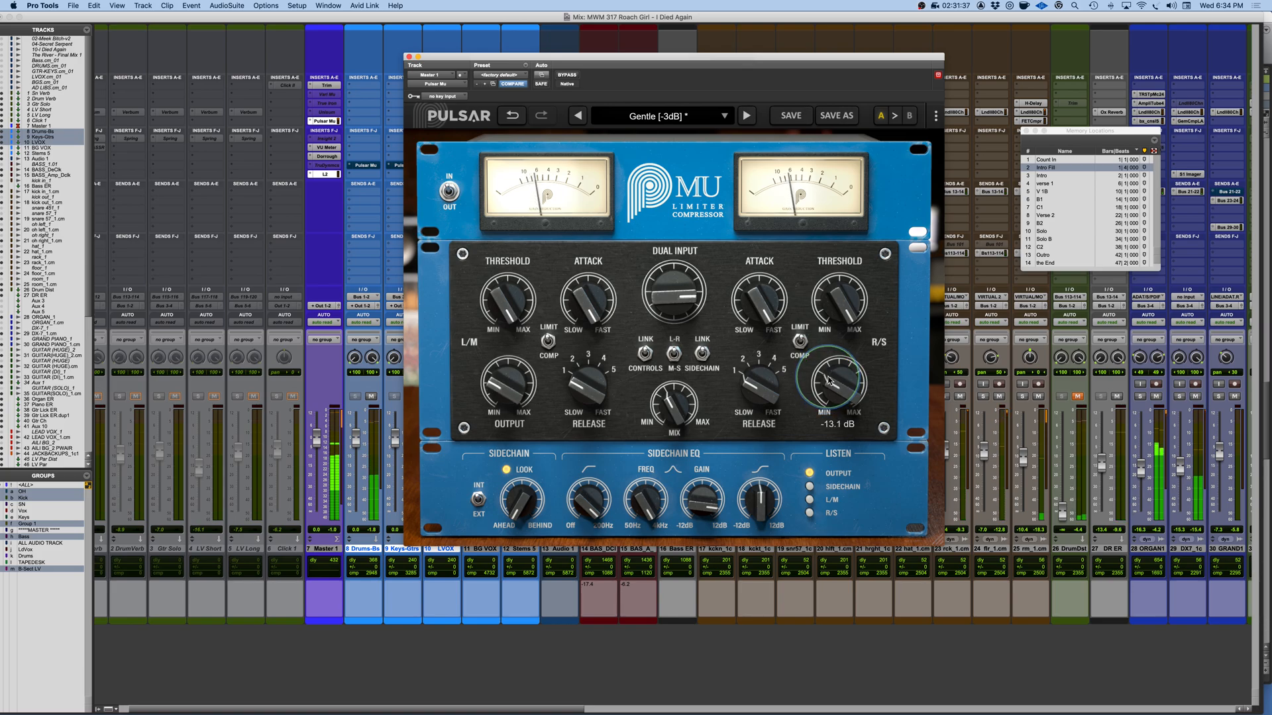
{"action": "left_click", "coordinate": [449, 192]}
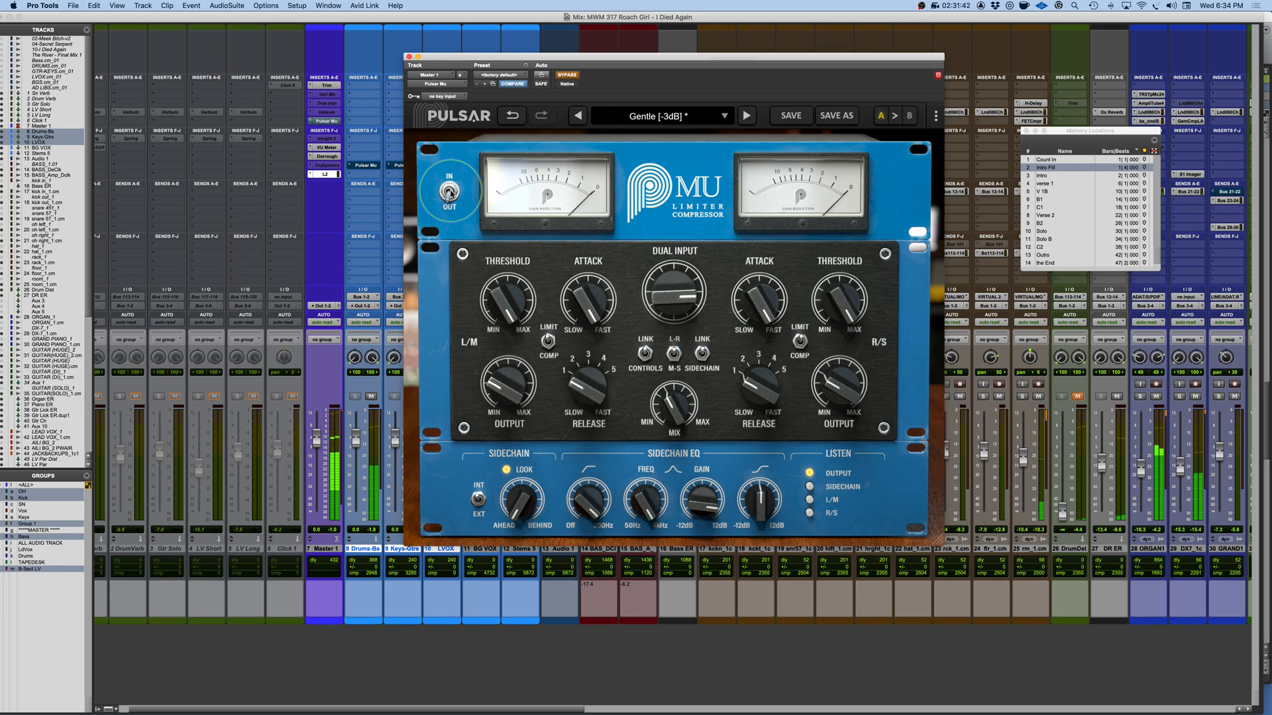
{"action": "left_click", "coordinate": [450, 192]}
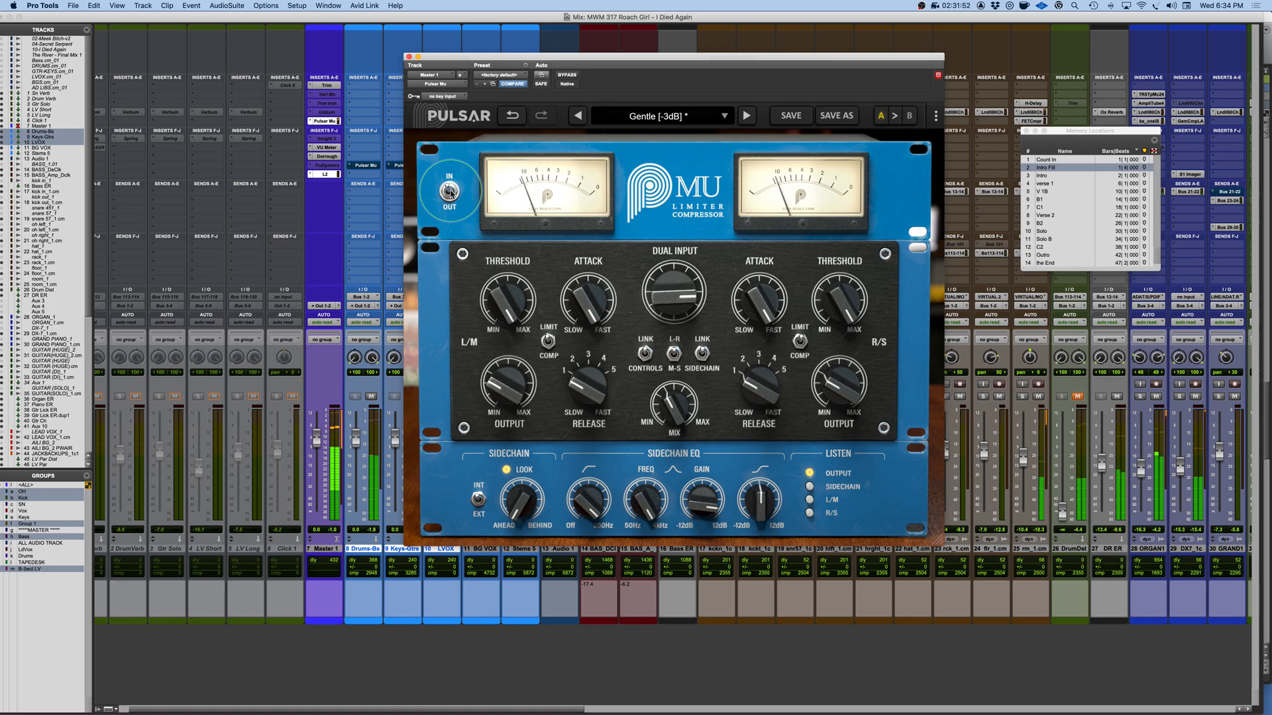
{"action": "left_click", "coordinate": [449, 192]}
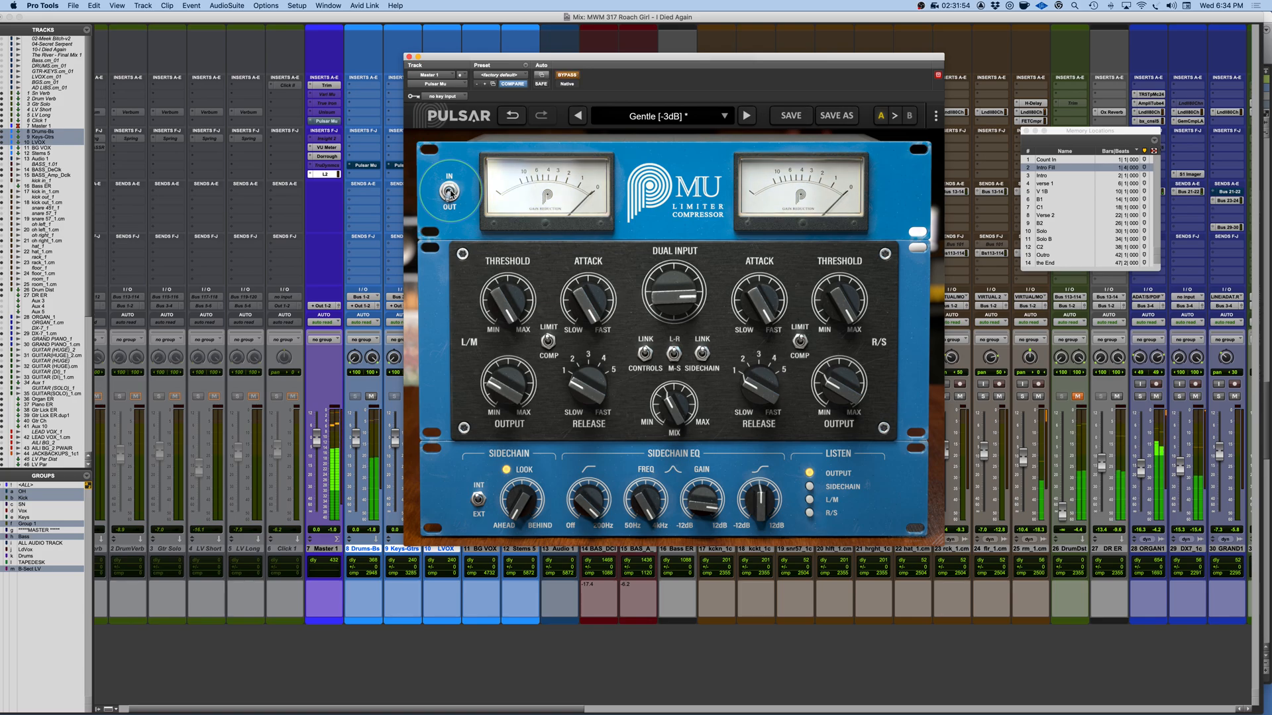
{"action": "left_click", "coordinate": [450, 192]}
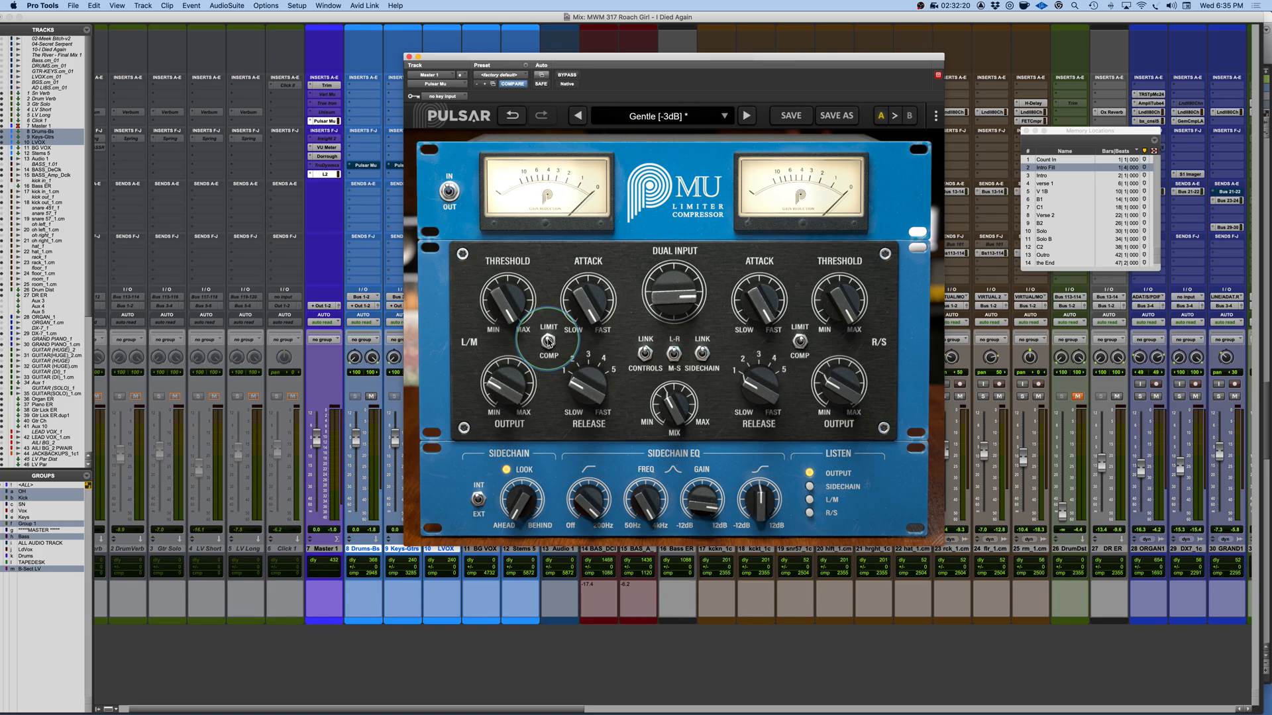
Step: Toggle the linked Limit/Comp switch, reduce the Dual Input to about 15.8 dB, and lower the linked Threshold
{"action": "left_click", "coordinate": [548, 341]}
{"action": "left_click_drag", "start_coordinate": [663, 299], "coordinate": [654, 343]}
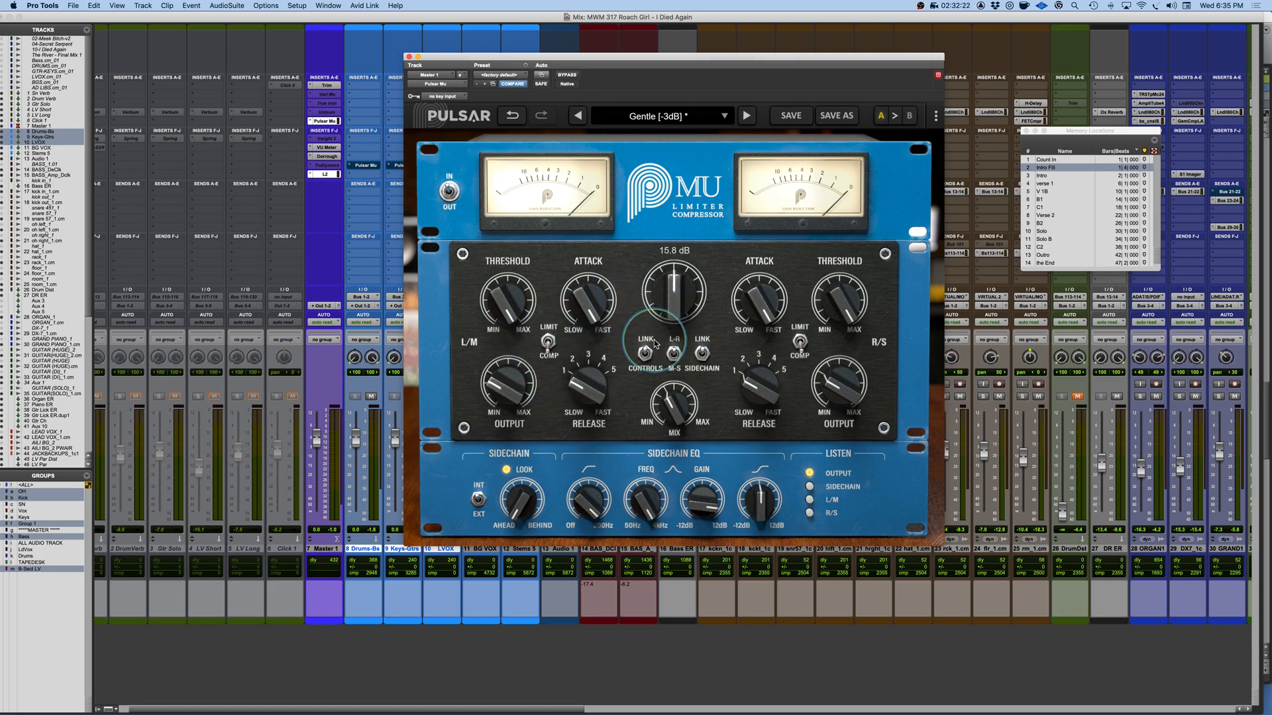
{"action": "left_click_drag", "start_coordinate": [507, 299], "coordinate": [500, 378]}
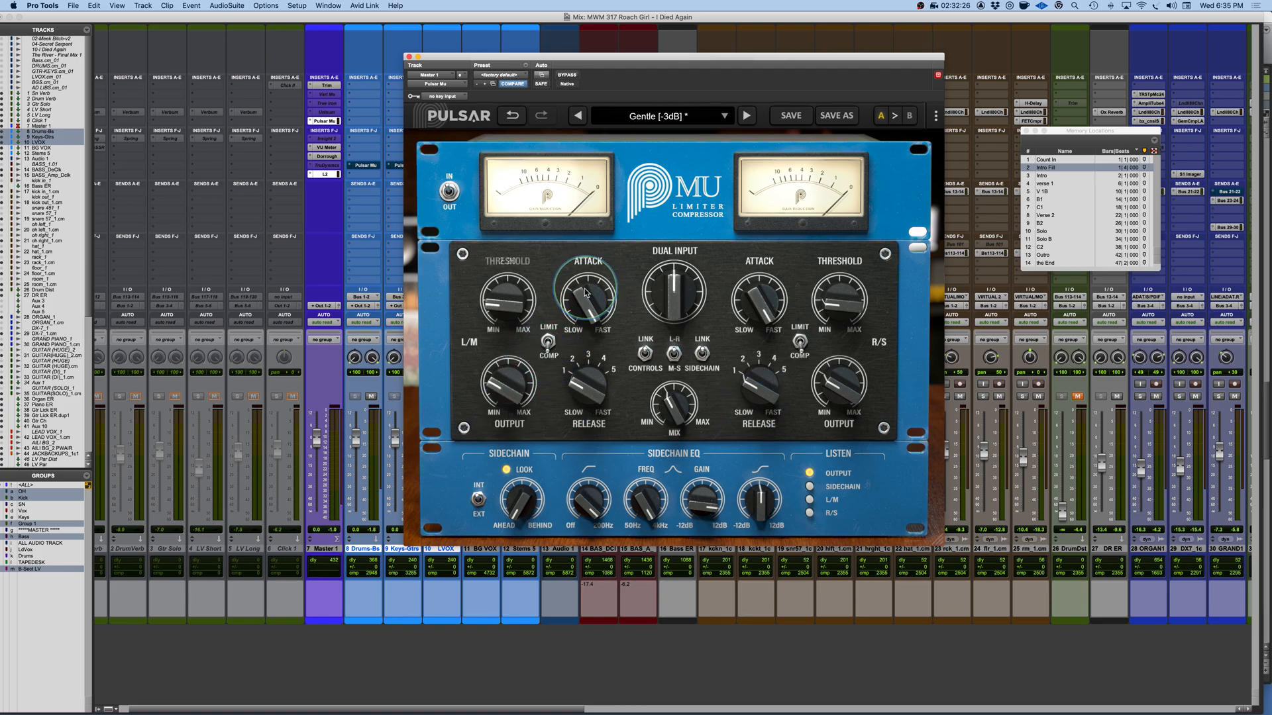
Step: Set the linked Release to position 4, and balance the Dual Input at about 13.6 dB with the linked Output at about -16.6 dB
{"action": "left_click_drag", "start_coordinate": [585, 293], "coordinate": [596, 390]}
{"action": "left_click_drag", "start_coordinate": [583, 389], "coordinate": [573, 392]}
{"action": "left_click_drag", "start_coordinate": [670, 290], "coordinate": [666, 300]}
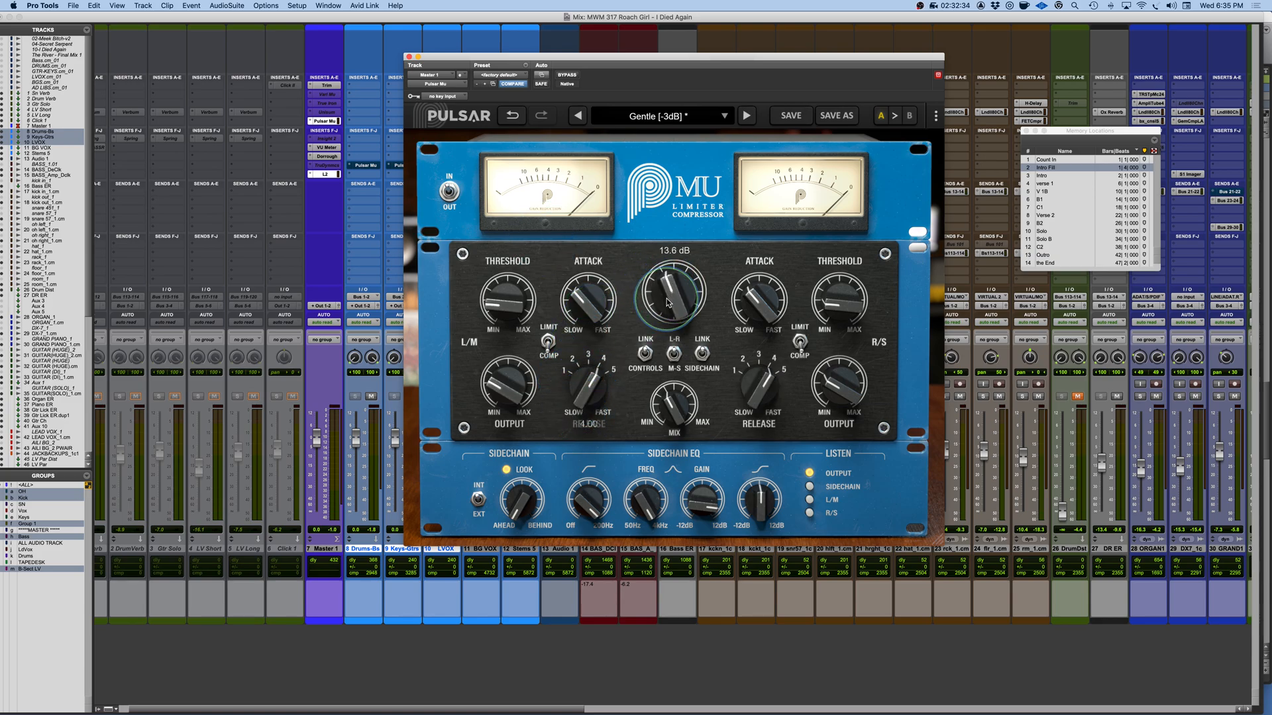
{"action": "left_click_drag", "start_coordinate": [833, 388], "coordinate": [827, 404]}
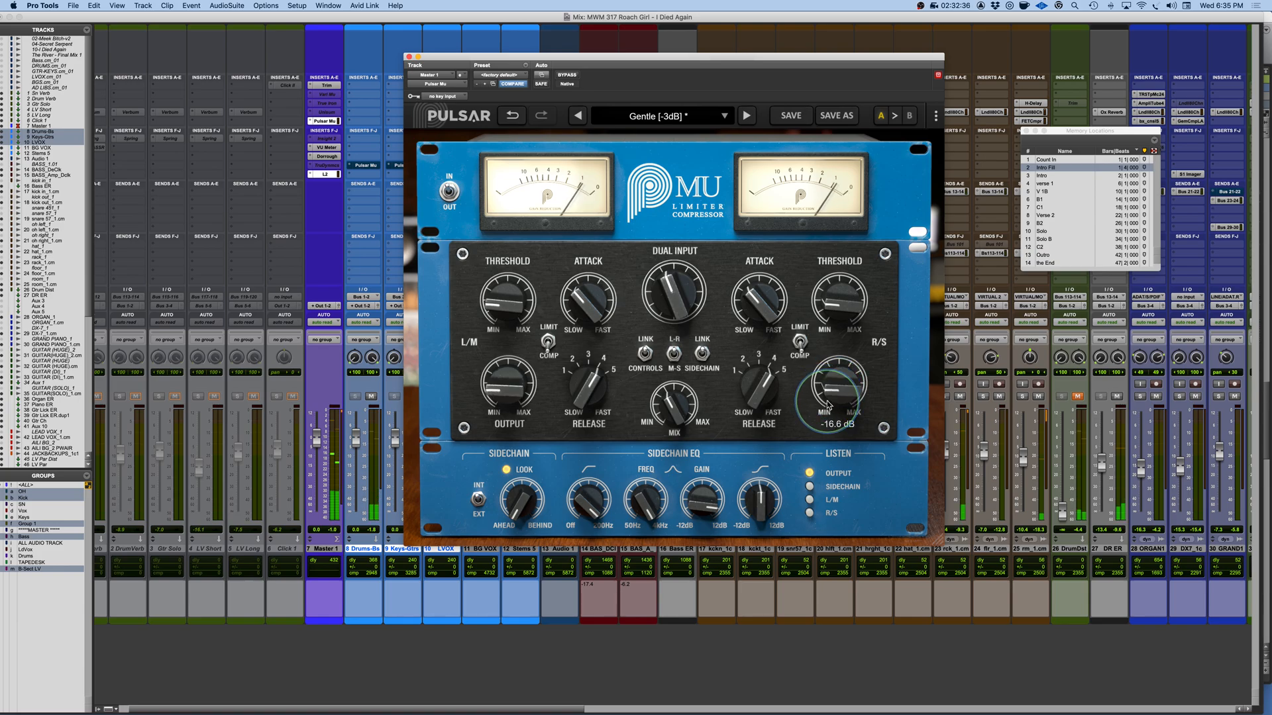
Step: Lower the linked Threshold and raise the Dual Input to about 18.9 dB to drive more gain reduction
{"action": "left_click_drag", "start_coordinate": [667, 308], "coordinate": [669, 294]}
{"action": "left_click_drag", "start_coordinate": [506, 316], "coordinate": [507, 333]}
{"action": "left_click_drag", "start_coordinate": [693, 315], "coordinate": [672, 289]}
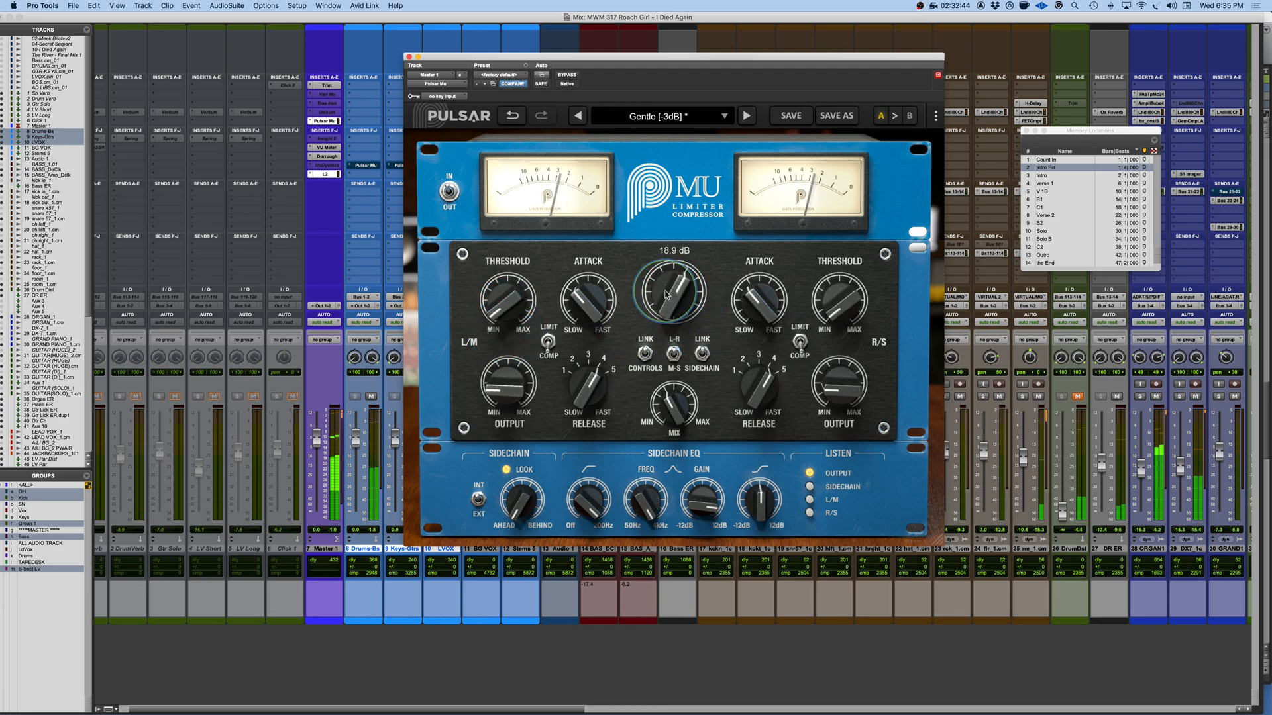
Step: Set the linked Attack to 3.40 and the linked Output to about -11.9 dB, checking the level against bypass
{"action": "left_click", "coordinate": [577, 298]}
{"action": "left_click_drag", "start_coordinate": [578, 302], "coordinate": [579, 306]}
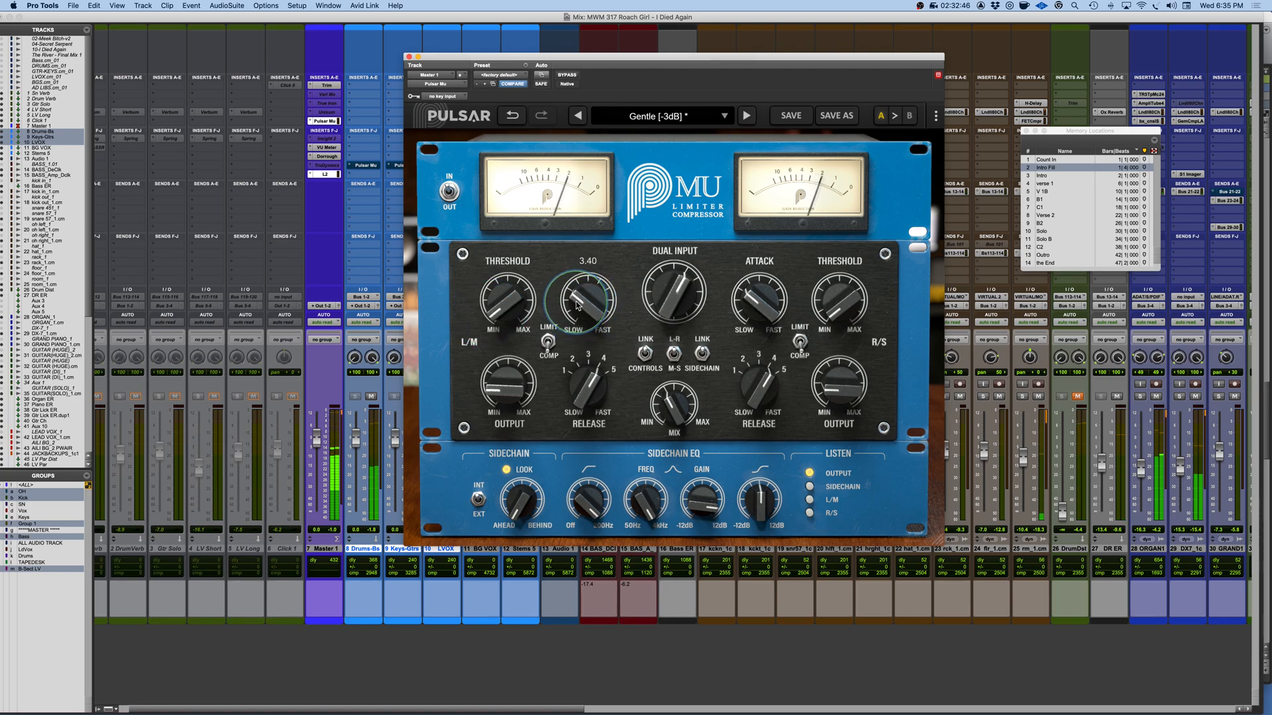
{"action": "left_click_drag", "start_coordinate": [838, 375], "coordinate": [834, 371]}
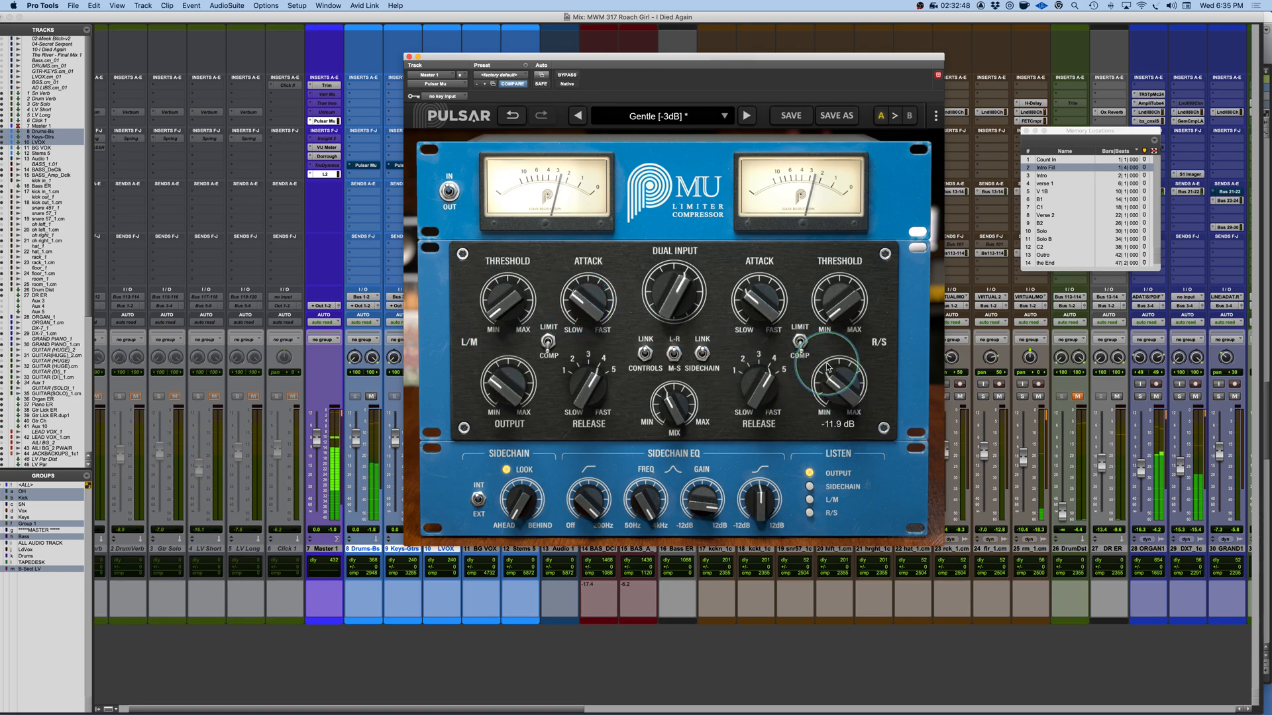
{"action": "left_click", "coordinate": [567, 75]}
{"action": "left_click", "coordinate": [567, 75]}
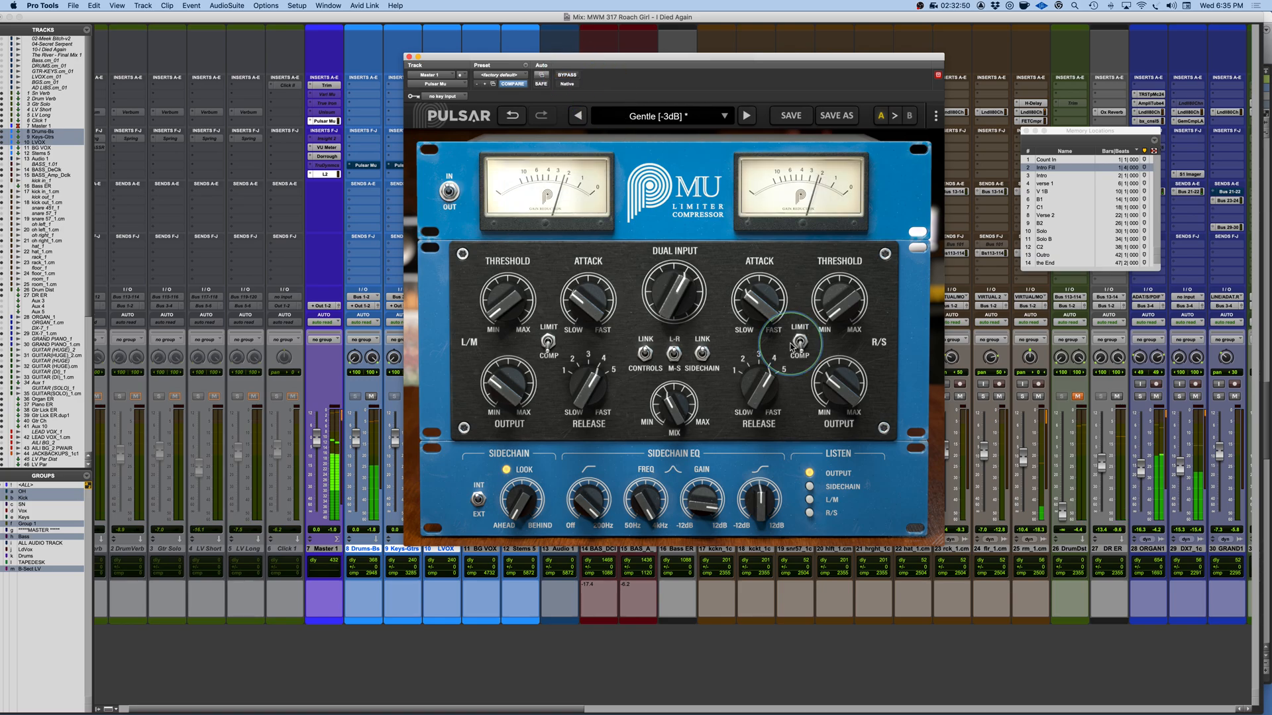
Step: Raise the linked Output to about -10.1 dB and set the linked Release to 3.00, comparing the compressor against bypass
{"action": "left_click_drag", "start_coordinate": [836, 384], "coordinate": [835, 380]}
{"action": "mouse_move", "coordinate": [585, 401]}
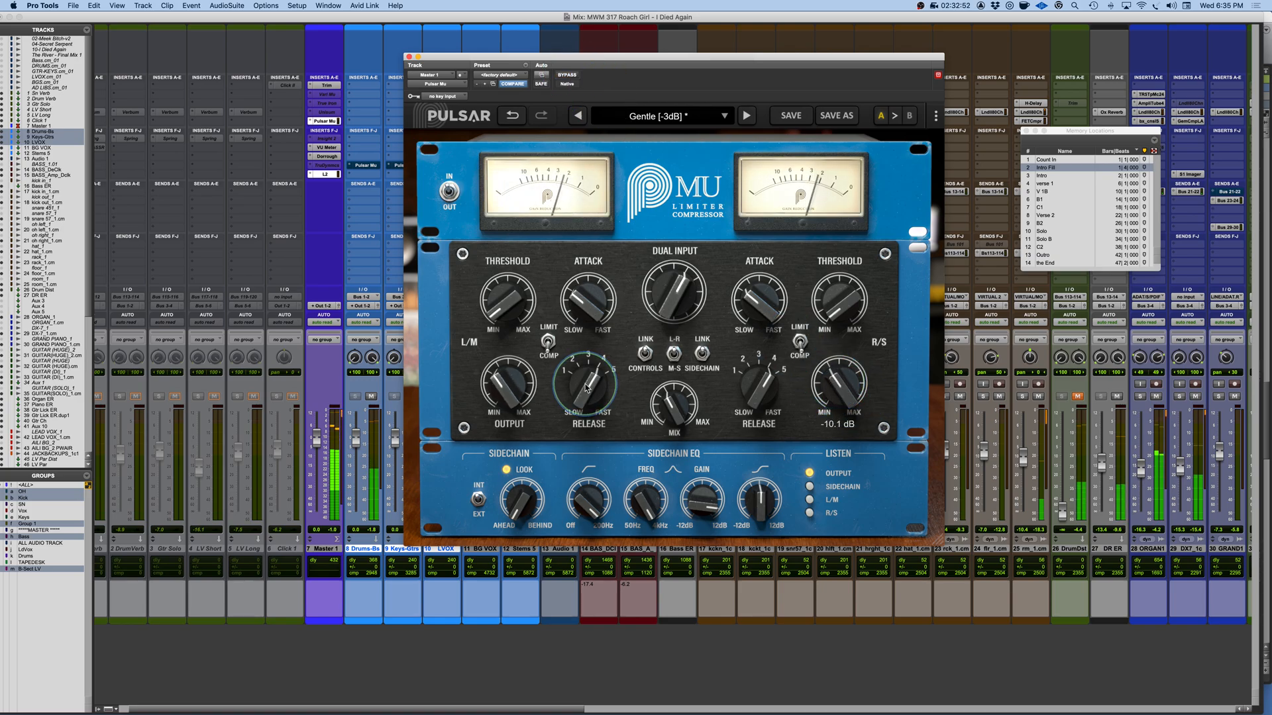
{"action": "left_click_drag", "start_coordinate": [584, 400], "coordinate": [585, 407]}
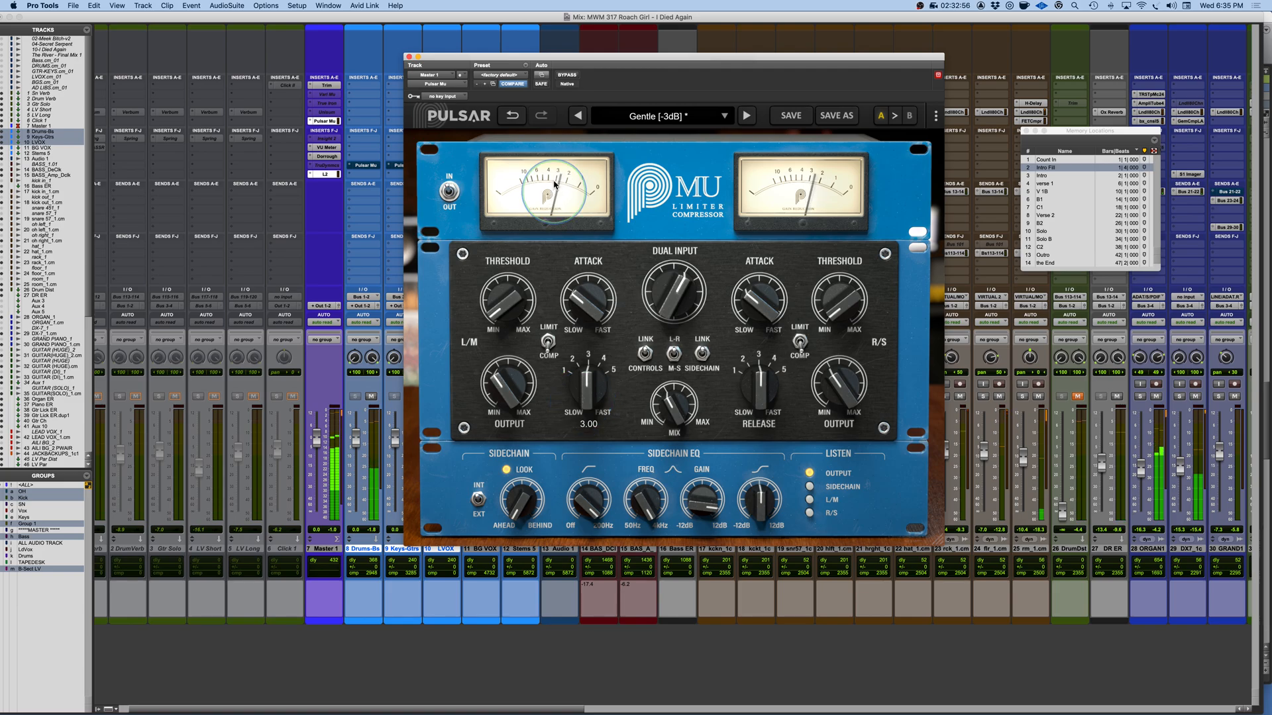
{"action": "left_click", "coordinate": [568, 75]}
{"action": "left_click", "coordinate": [573, 78]}
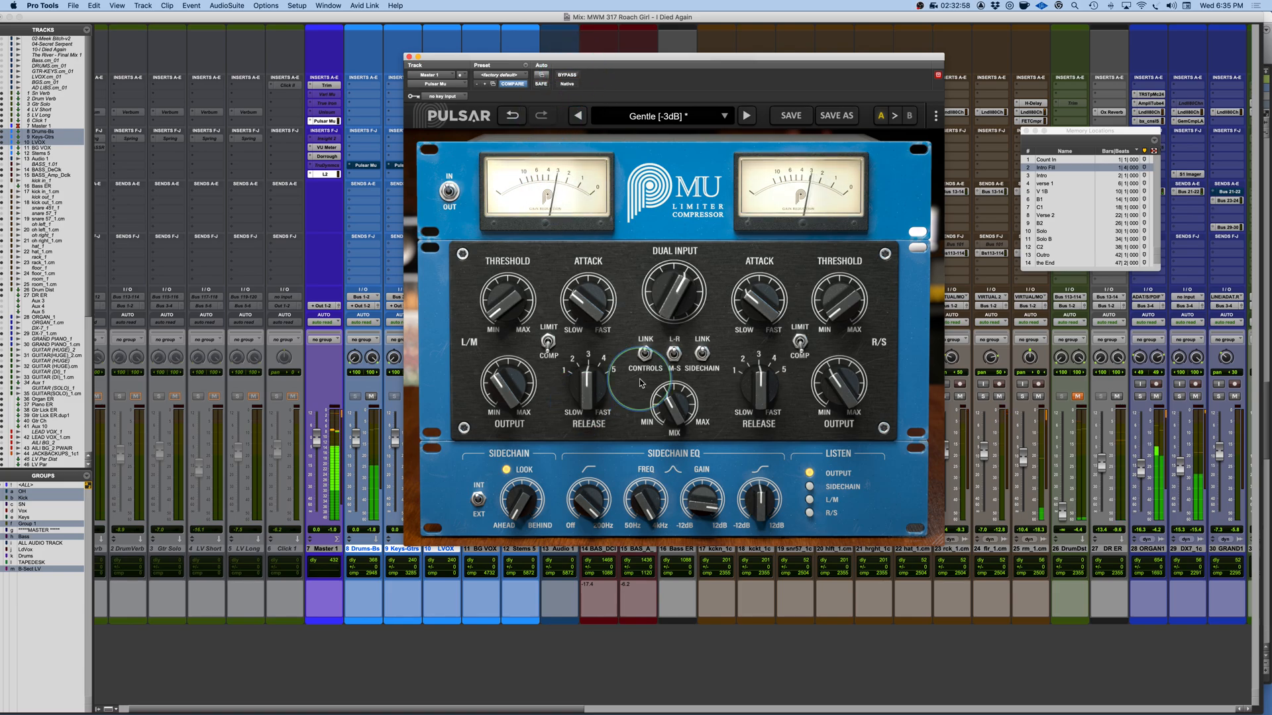
{"action": "left_click", "coordinate": [580, 391]}
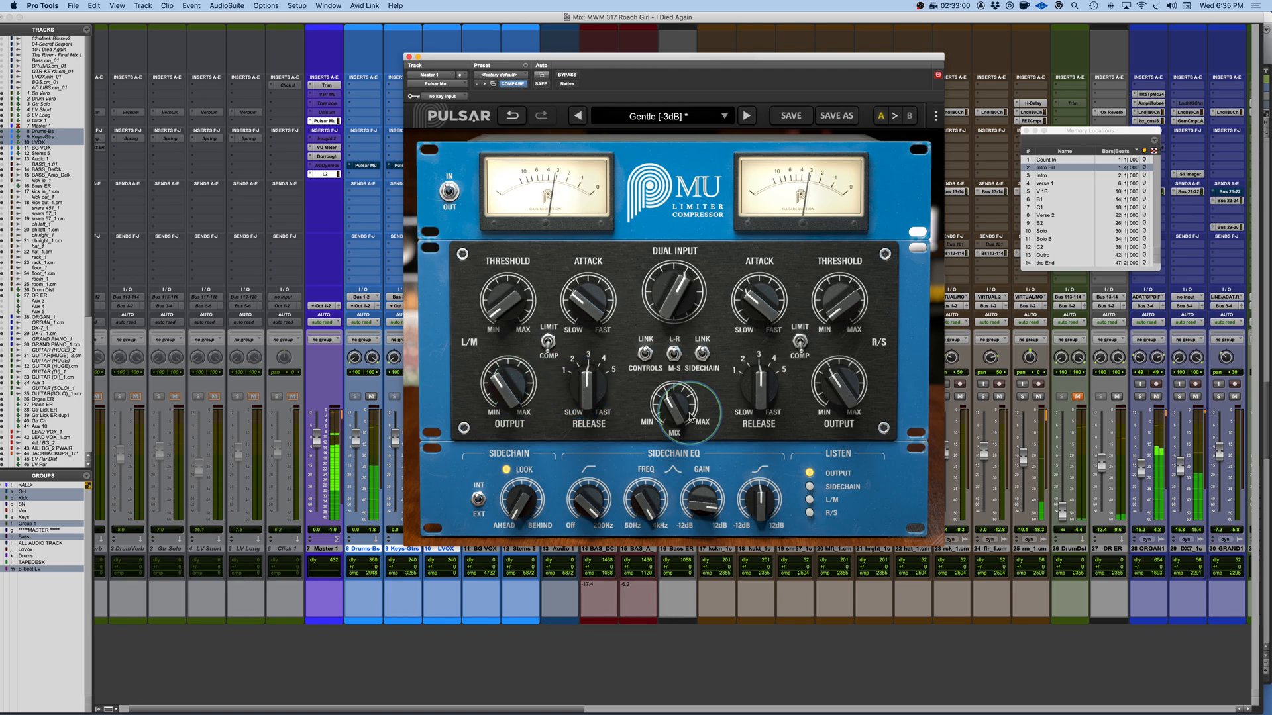
{"action": "mouse_move", "coordinate": [834, 383]}
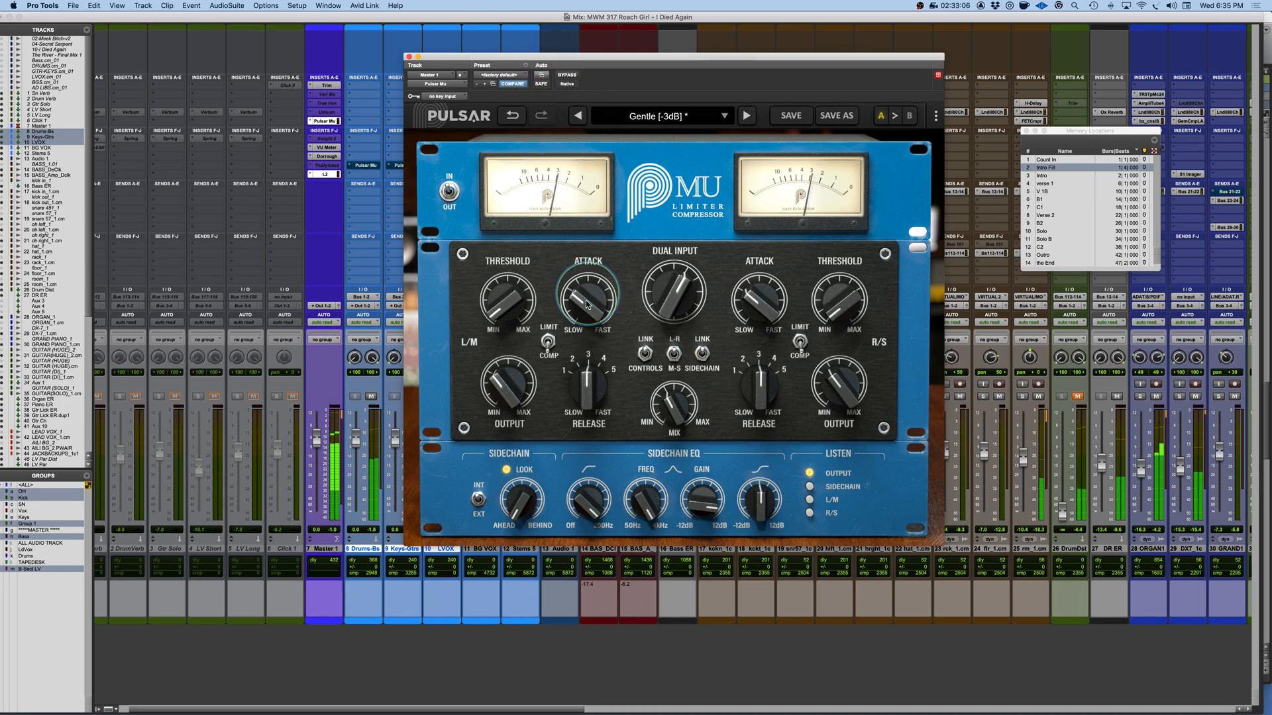
Step: Set the linked Attack to about 4.25 and trim the linked Output to about -11.9 dB, comparing each change against bypass
{"action": "left_click_drag", "start_coordinate": [586, 305], "coordinate": [582, 289]}
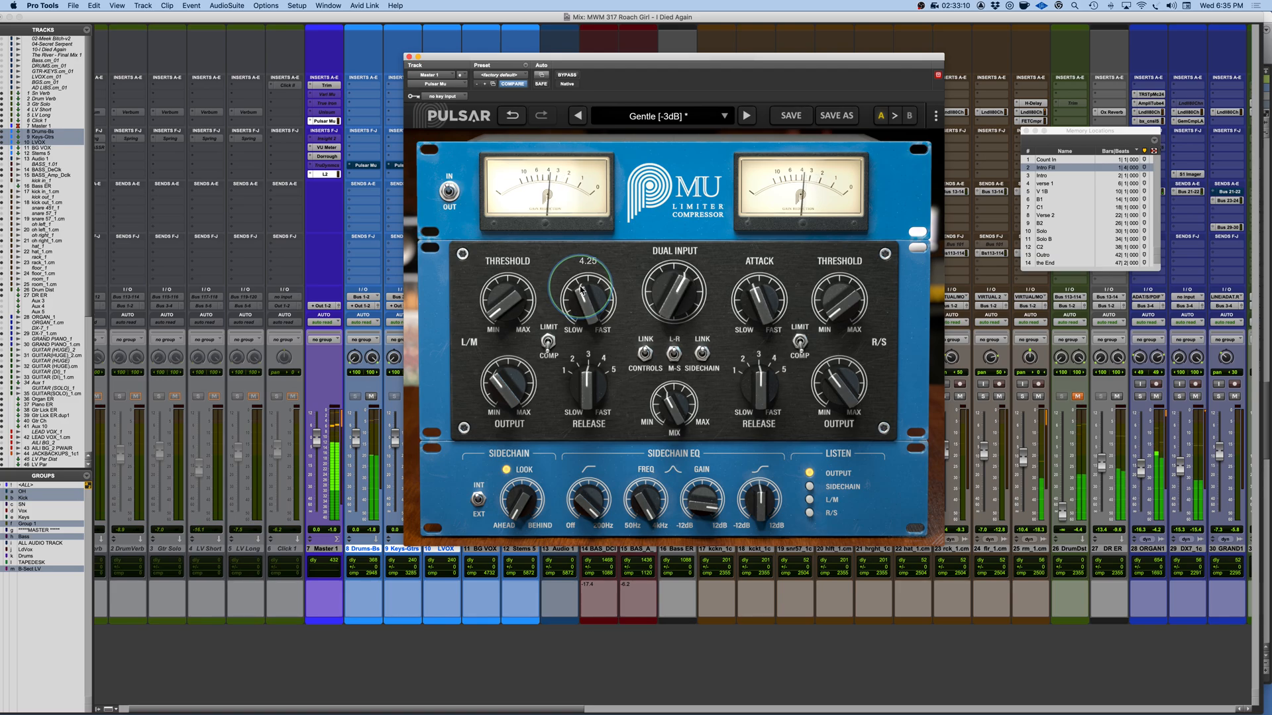
{"action": "left_click", "coordinate": [568, 75]}
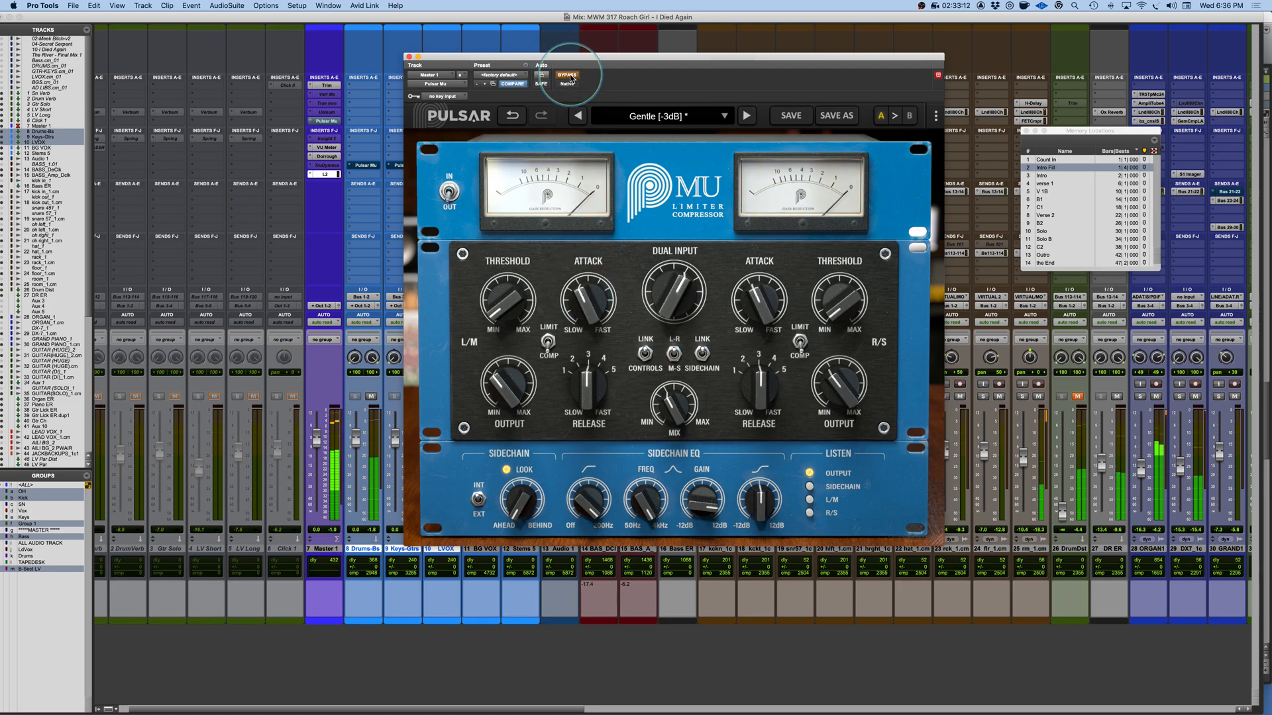
{"action": "left_click", "coordinate": [568, 75]}
{"action": "left_click", "coordinate": [828, 386]}
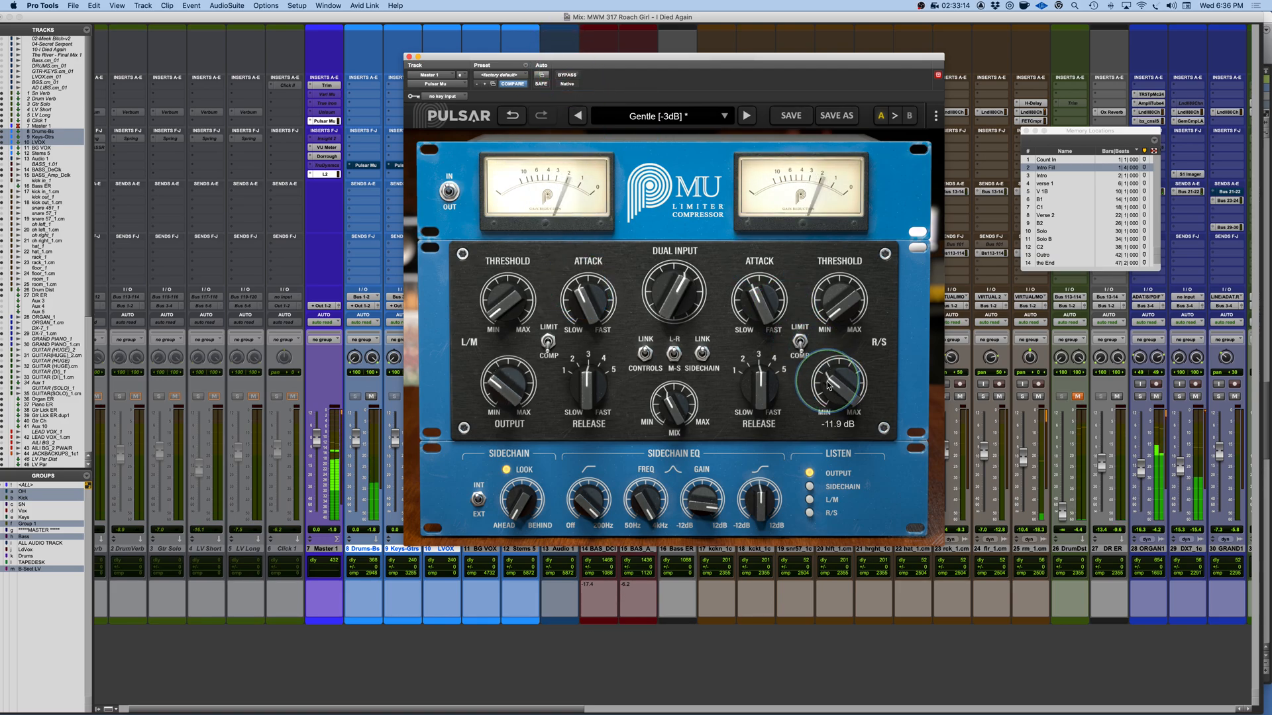
{"action": "left_click", "coordinate": [567, 75]}
{"action": "left_click", "coordinate": [566, 75]}
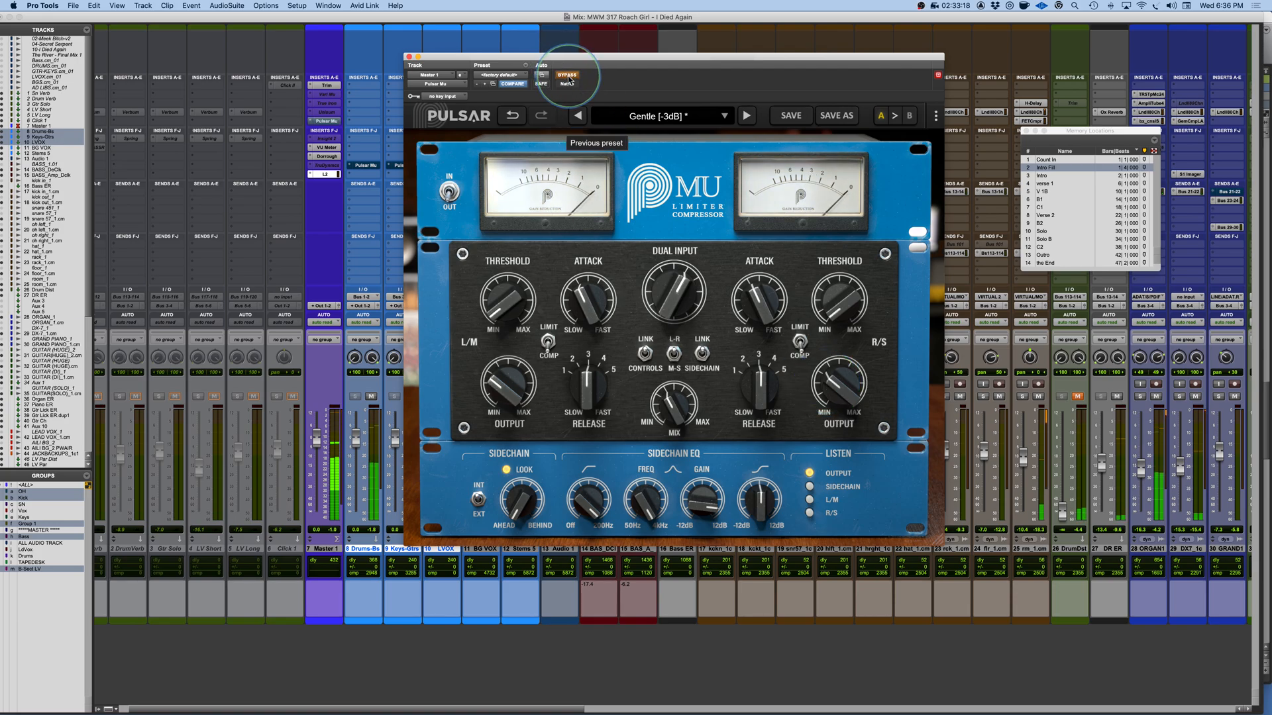
Step: Set the Mix to 100% and lower the linked Output until its level matches the bypassed signal, toggling bypass to compare
{"action": "left_click", "coordinate": [691, 415]}
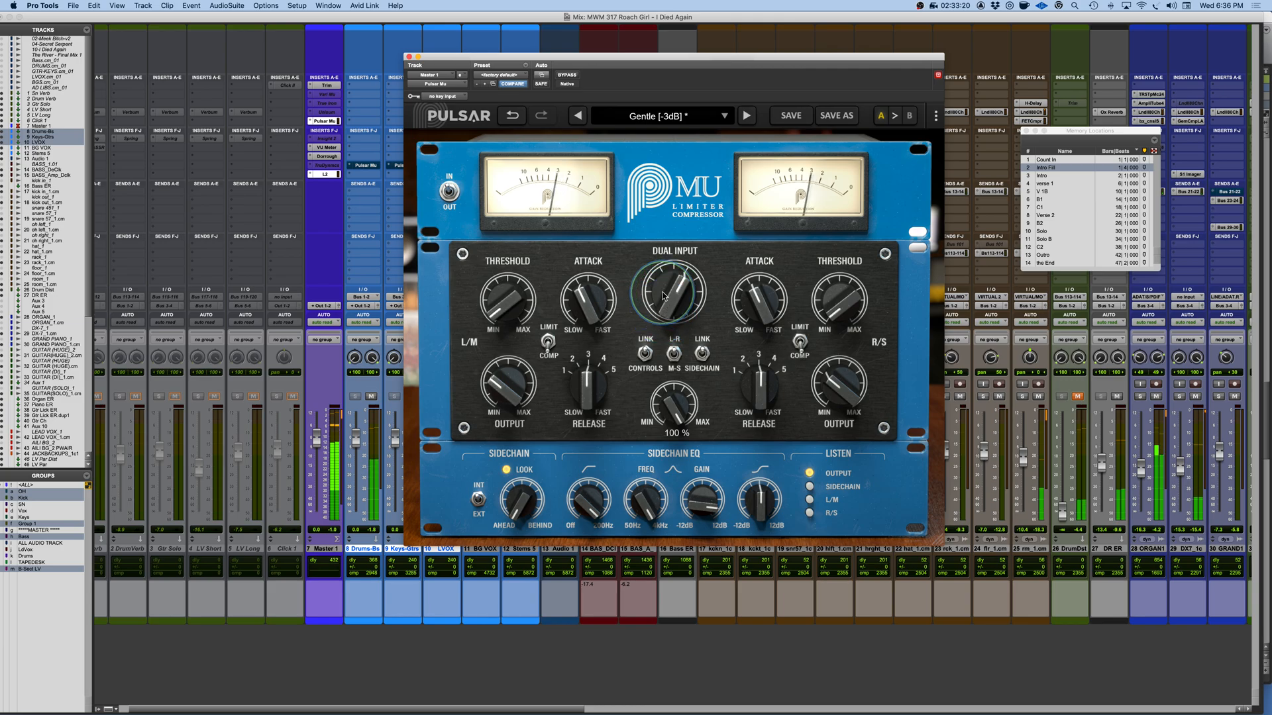
{"action": "left_click", "coordinate": [611, 163]}
{"action": "left_click_drag", "start_coordinate": [839, 383], "coordinate": [775, 399]}
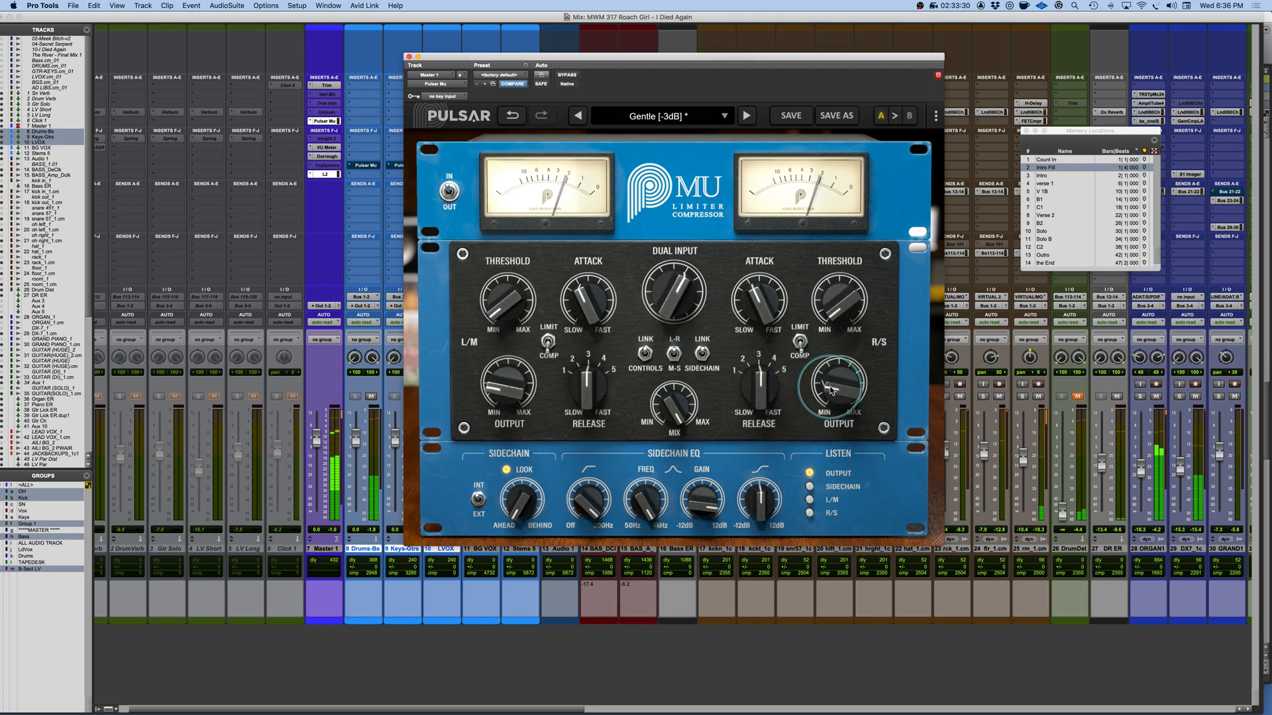
{"action": "mouse_move", "coordinate": [832, 384]}
{"action": "mouse_move", "coordinate": [830, 381]}
{"action": "left_mouse_down"}
{"action": "mouse_move", "coordinate": [829, 368]}
{"action": "mouse_move", "coordinate": [831, 396]}
{"action": "left_mouse_up"}
{"action": "left_click", "coordinate": [566, 77]}
{"action": "left_click", "coordinate": [567, 77]}
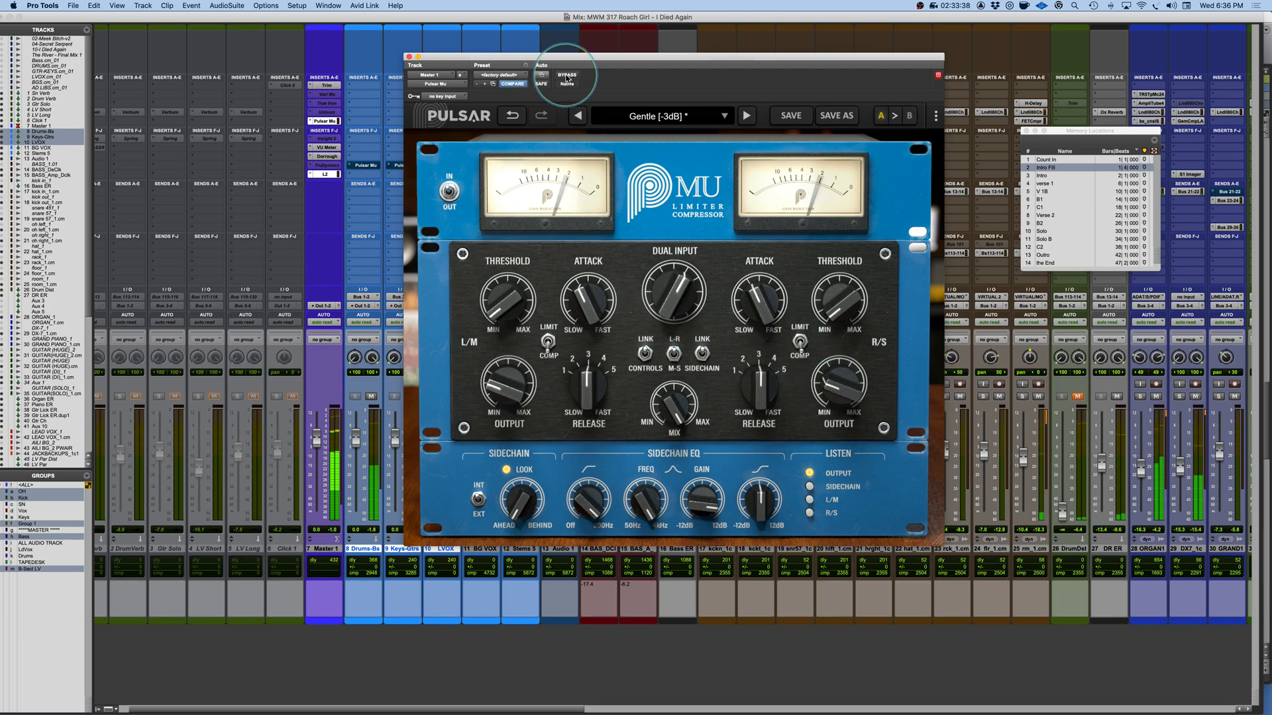
{"action": "left_click", "coordinate": [566, 77]}
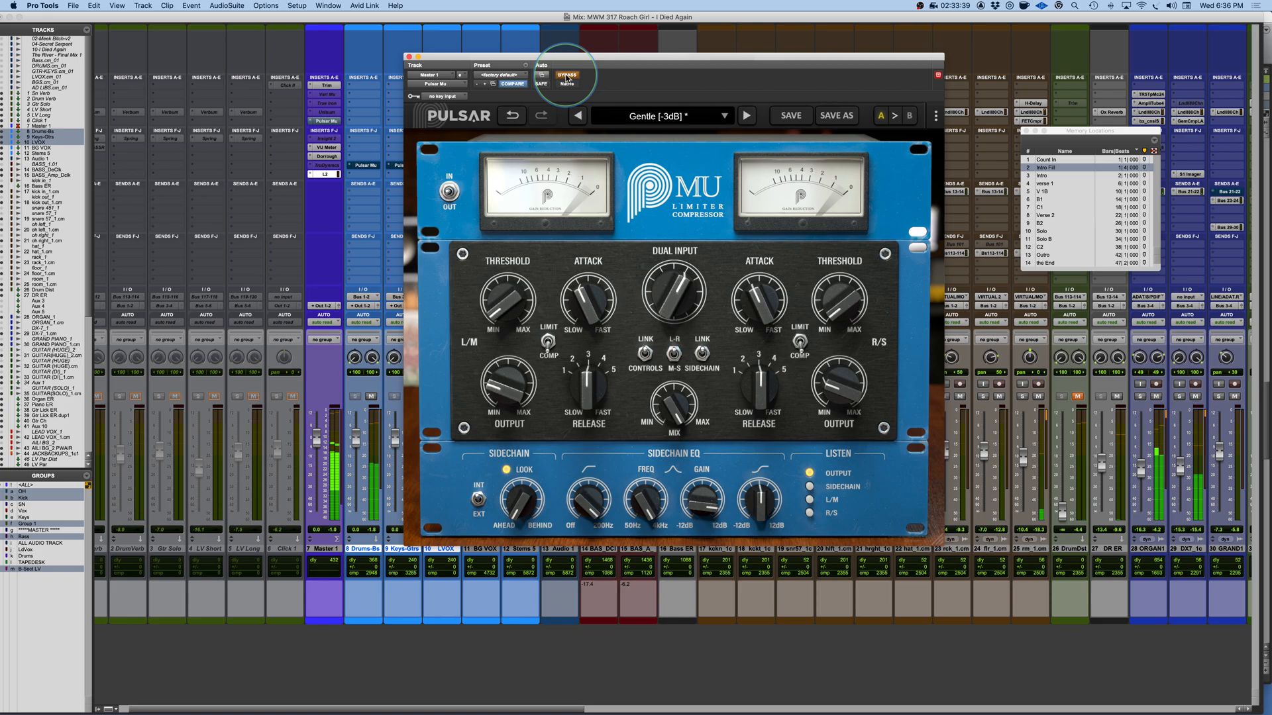
Step: Fine-tune the linked Output to about -14.8 dB and toggle the compressor in and out to compare levels
{"action": "left_click", "coordinate": [832, 391]}
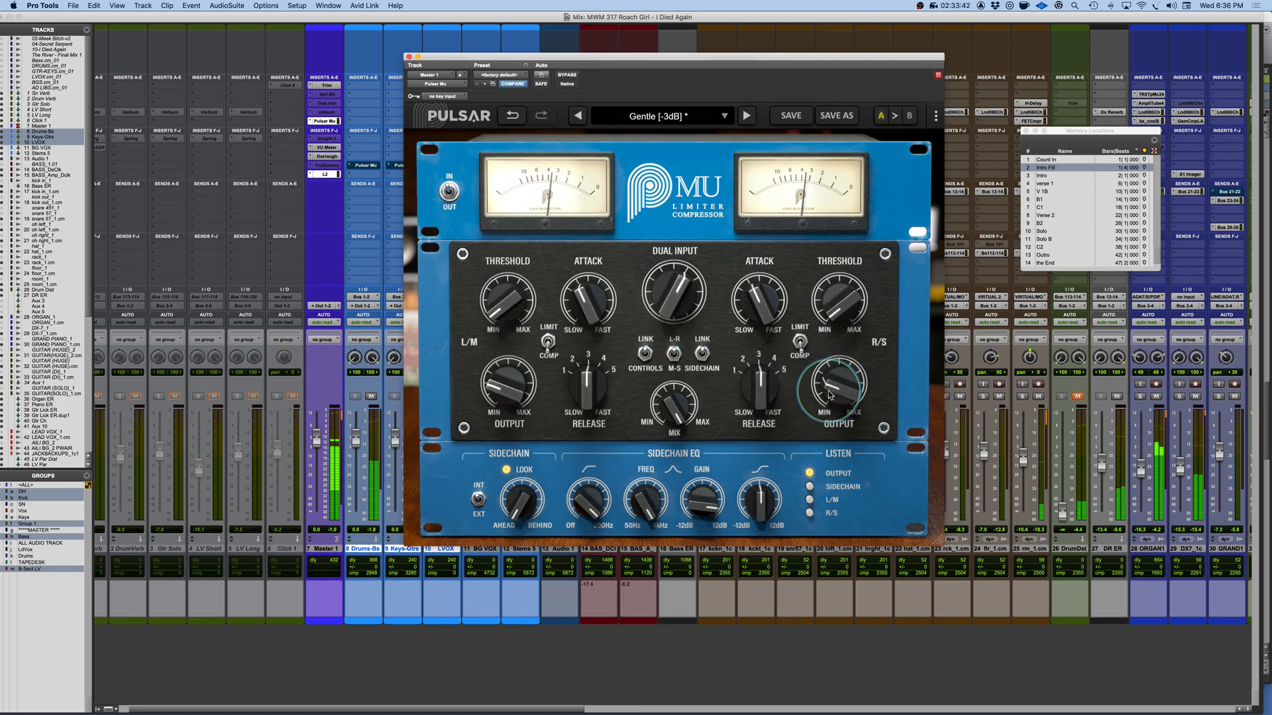
{"action": "left_click", "coordinate": [830, 389]}
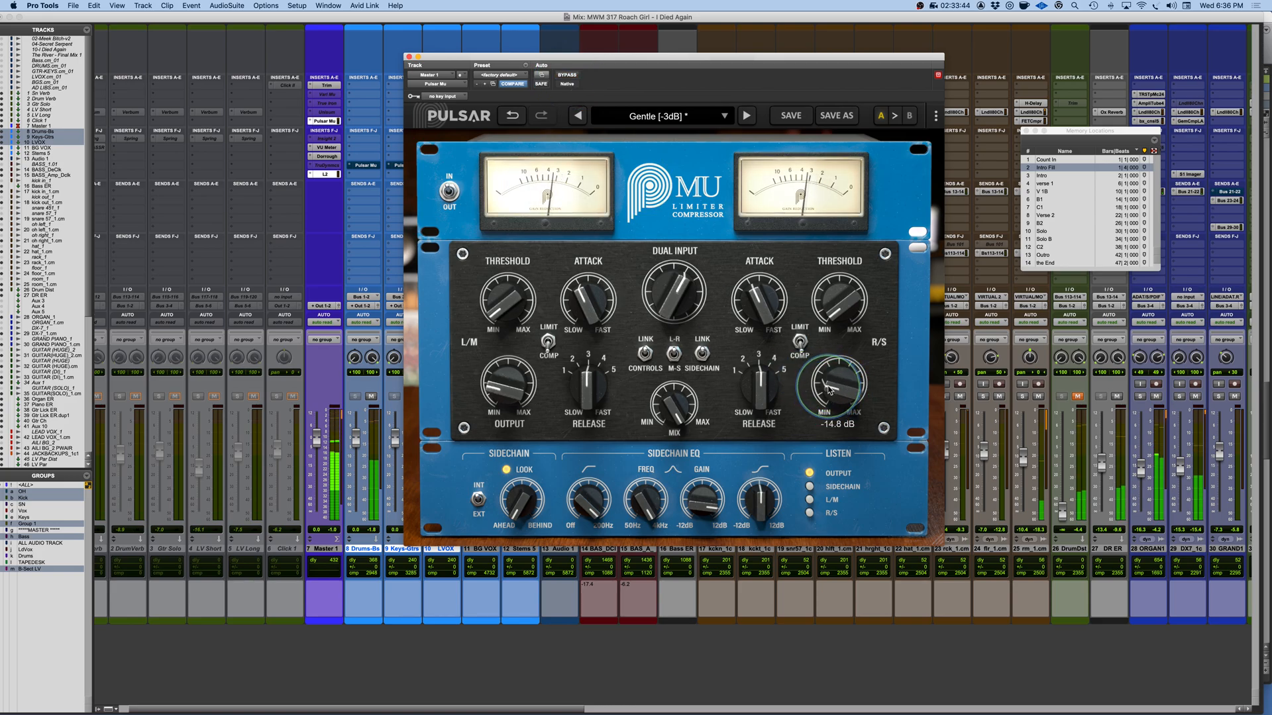
{"action": "left_click", "coordinate": [568, 75]}
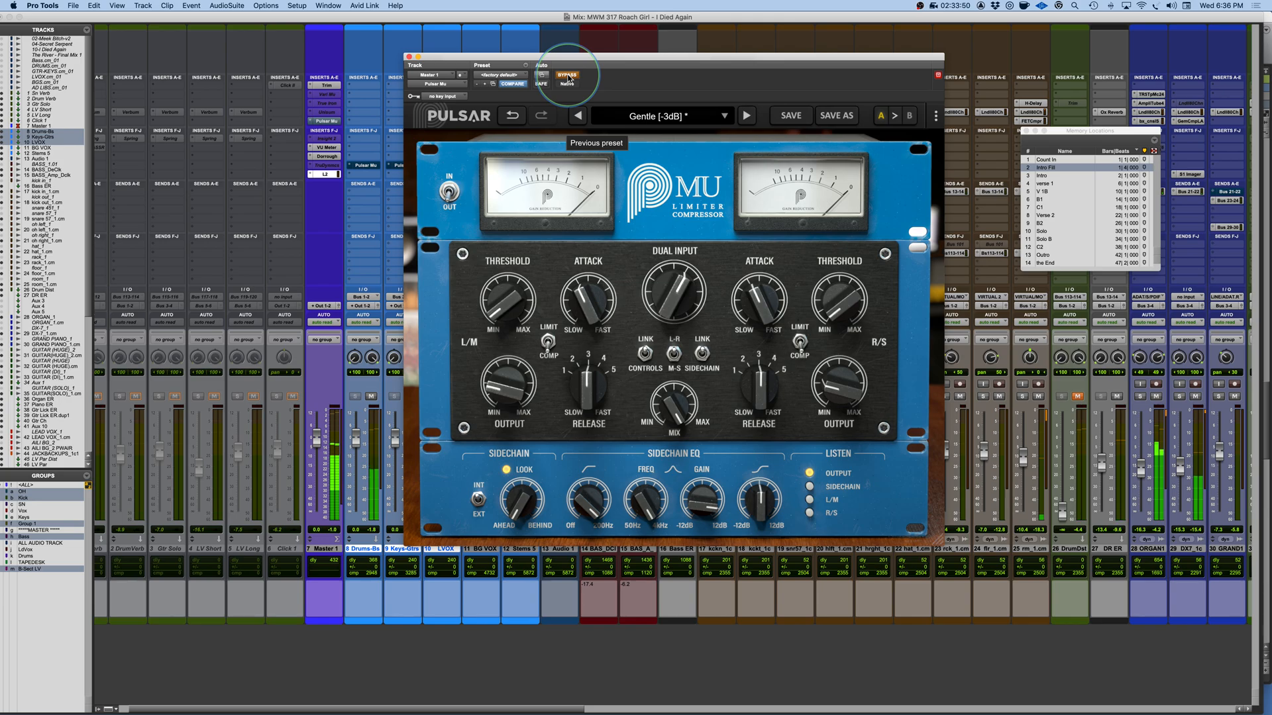
{"action": "left_click", "coordinate": [568, 75]}
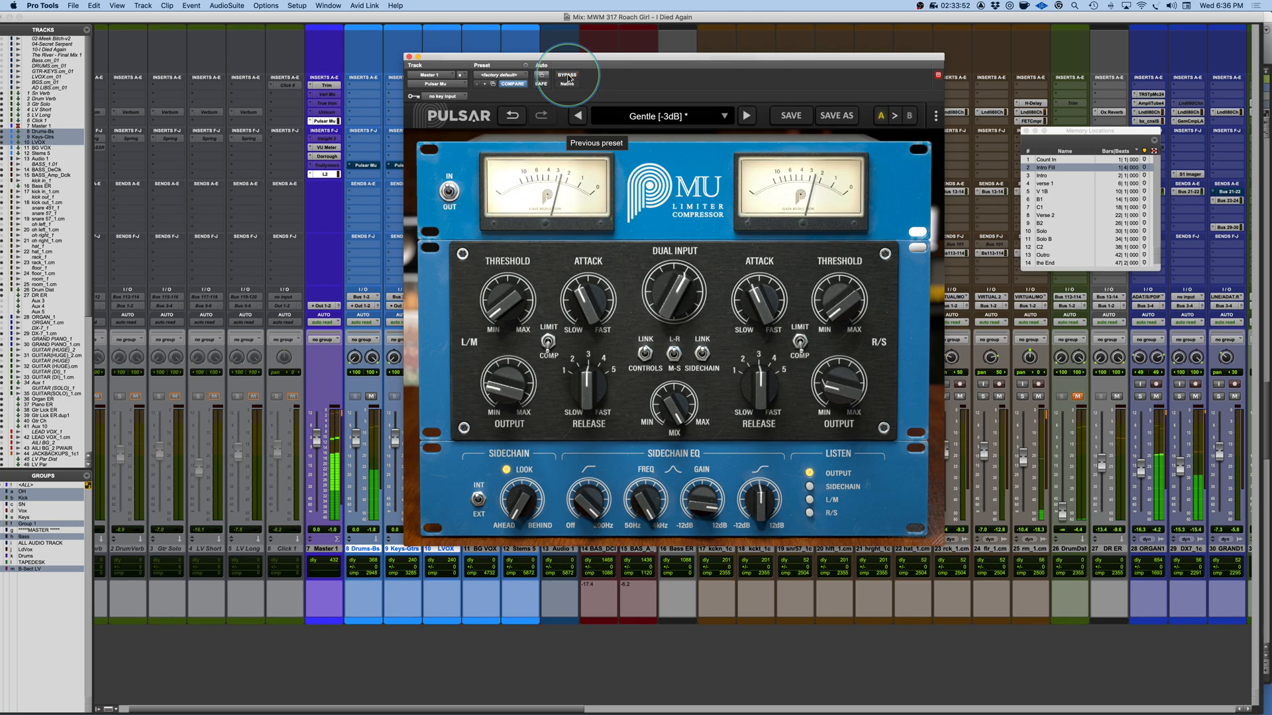
Step: Dismiss the CPU power error and open the compressor's options to check the oversampling setting
{"action": "left_click", "coordinate": [718, 288]}
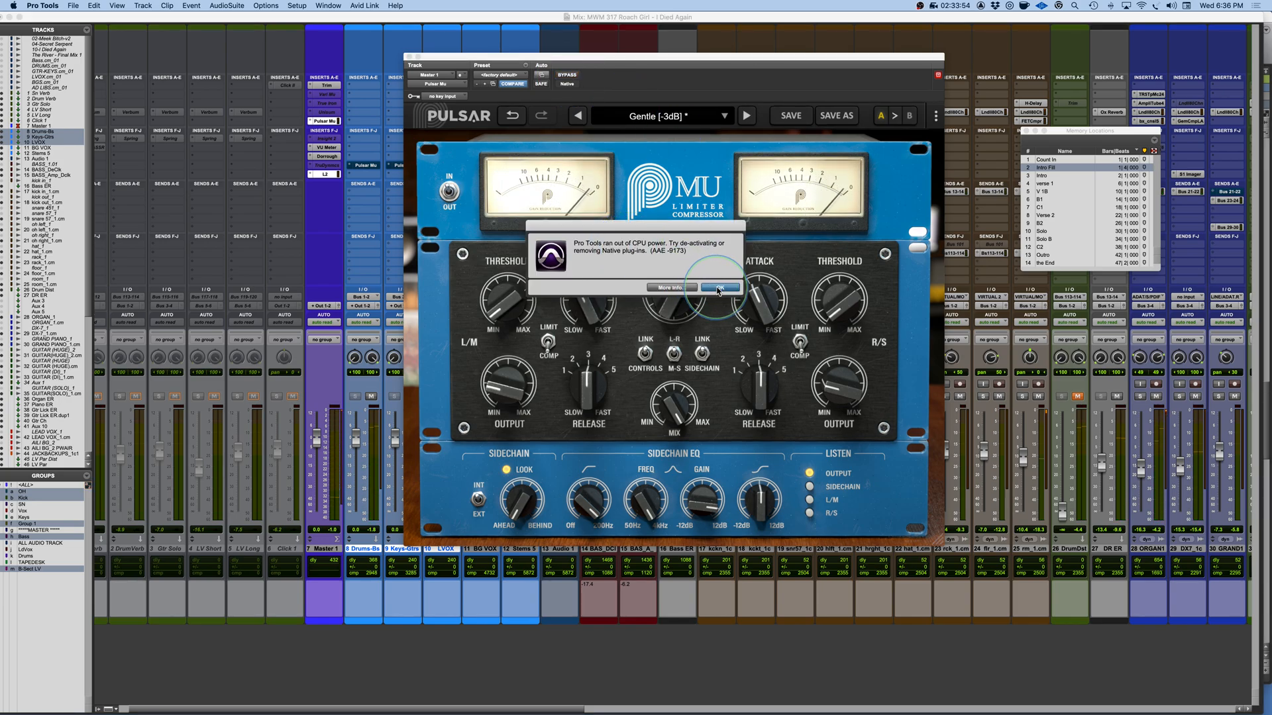
{"action": "left_click", "coordinate": [936, 116]}
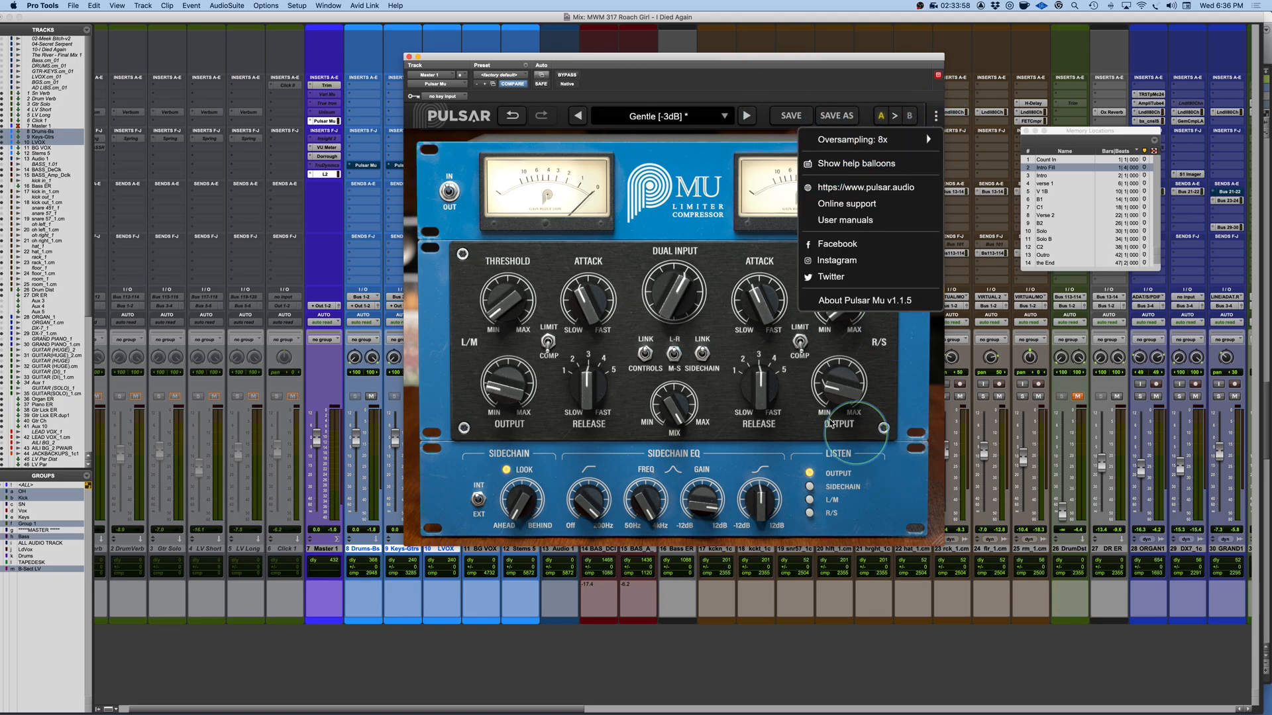
Step: Nudge the linked Output and toggle the compressor in and out to compare it with the unprocessed mix
{"action": "mouse_move", "coordinate": [836, 384]}
{"action": "left_mouse_down"}
{"action": "mouse_move", "coordinate": [852, 390]}
{"action": "mouse_move", "coordinate": [831, 394]}
{"action": "left_mouse_up"}
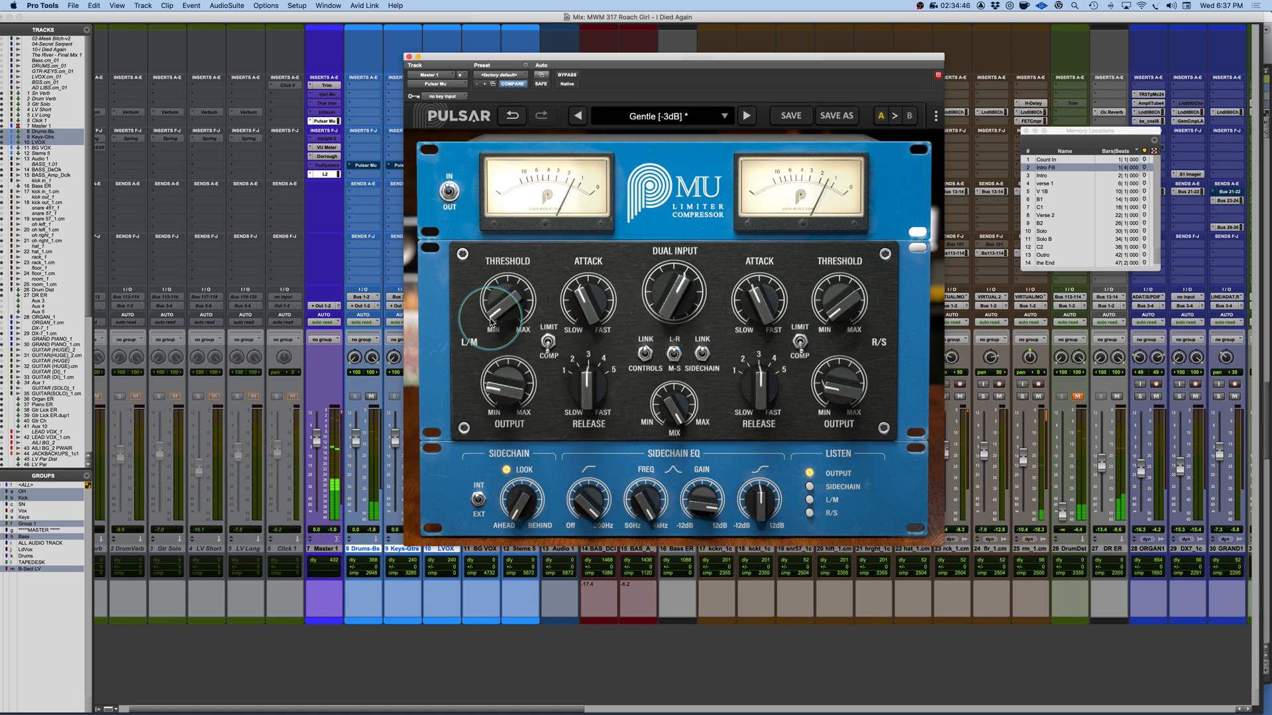
{"action": "left_click", "coordinate": [572, 77]}
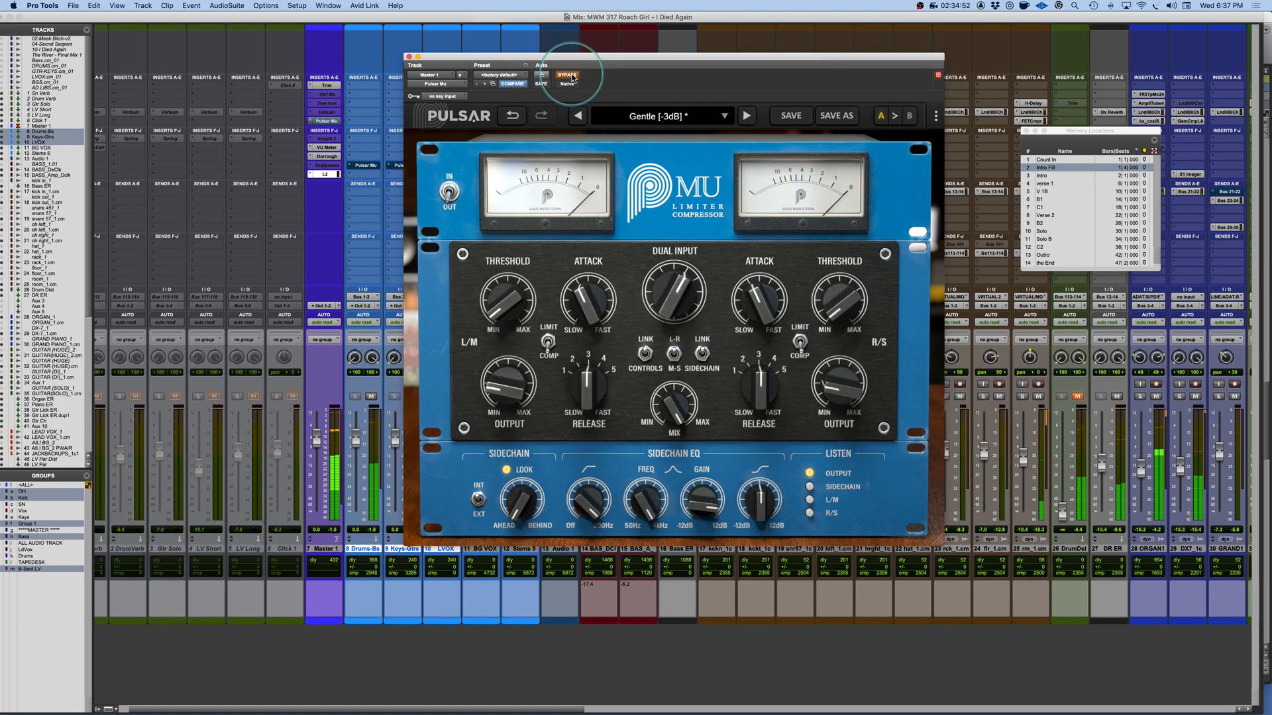
{"action": "left_click", "coordinate": [572, 78]}
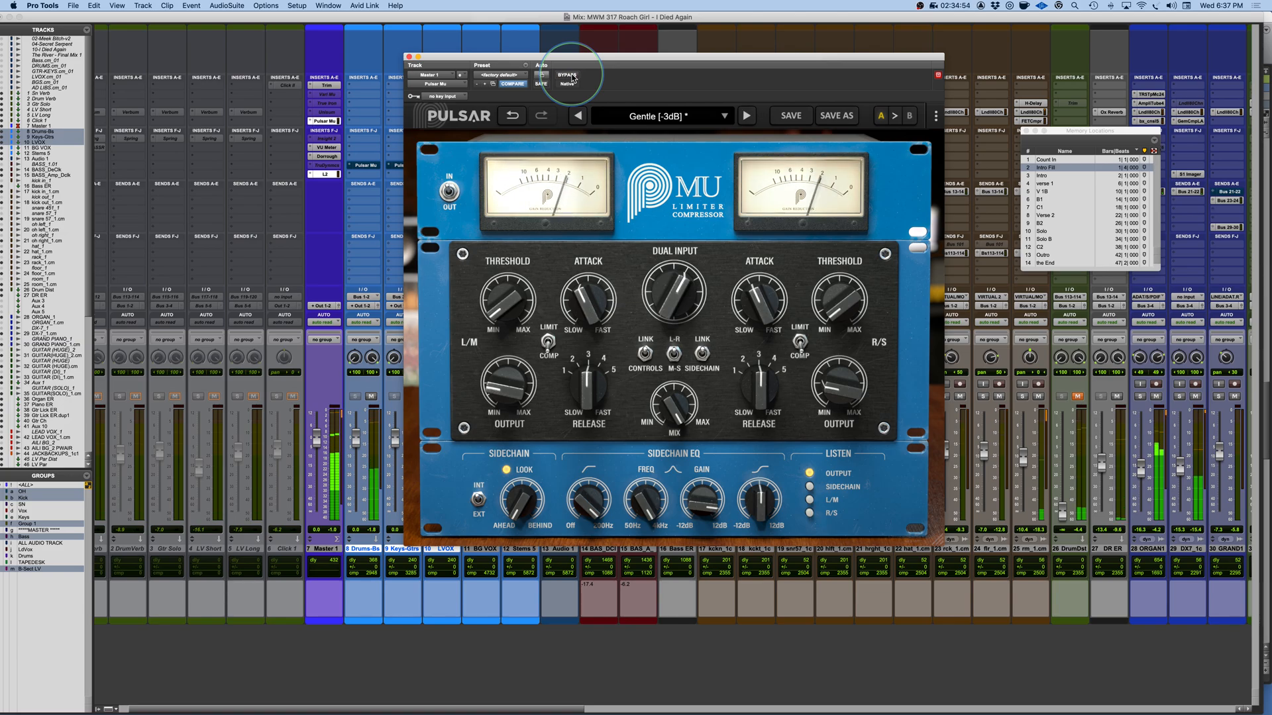
Step: Reduce the Mix to about 68.5% and set the linked Output to about -13.9 dB, comparing against bypass
{"action": "left_click_drag", "start_coordinate": [674, 405], "coordinate": [673, 478]}
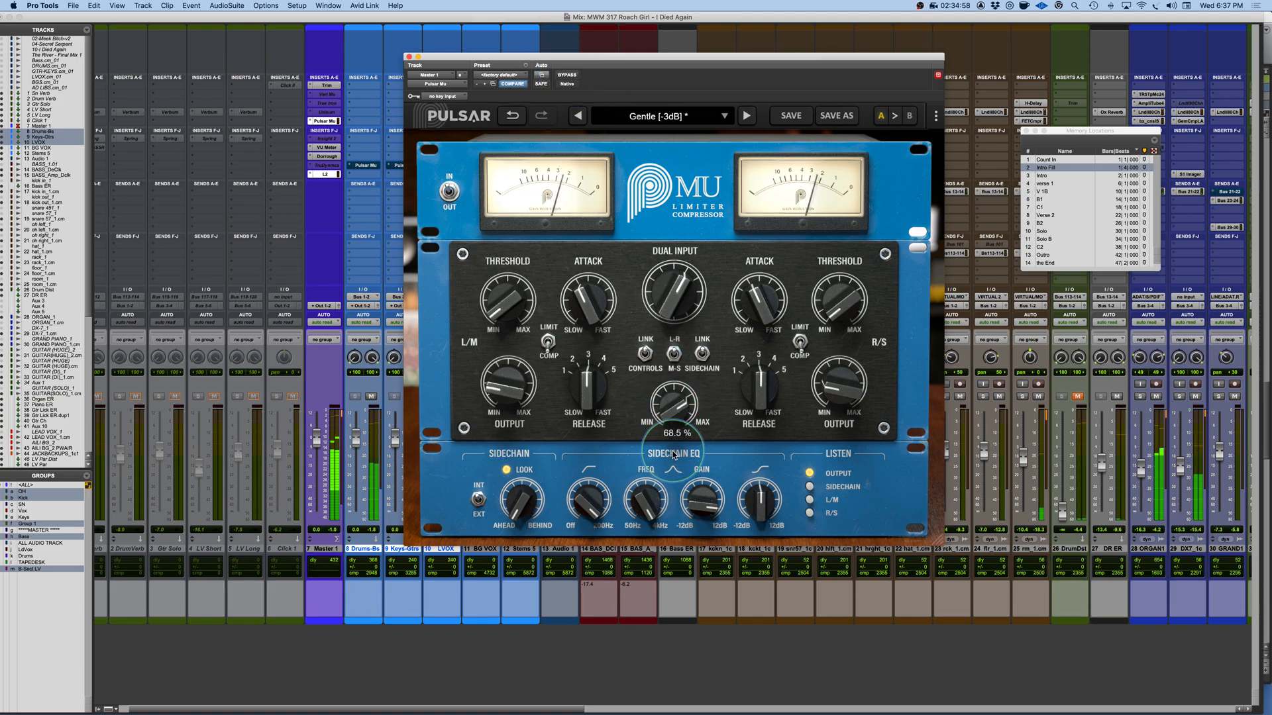
{"action": "left_click_drag", "start_coordinate": [835, 387], "coordinate": [835, 378]}
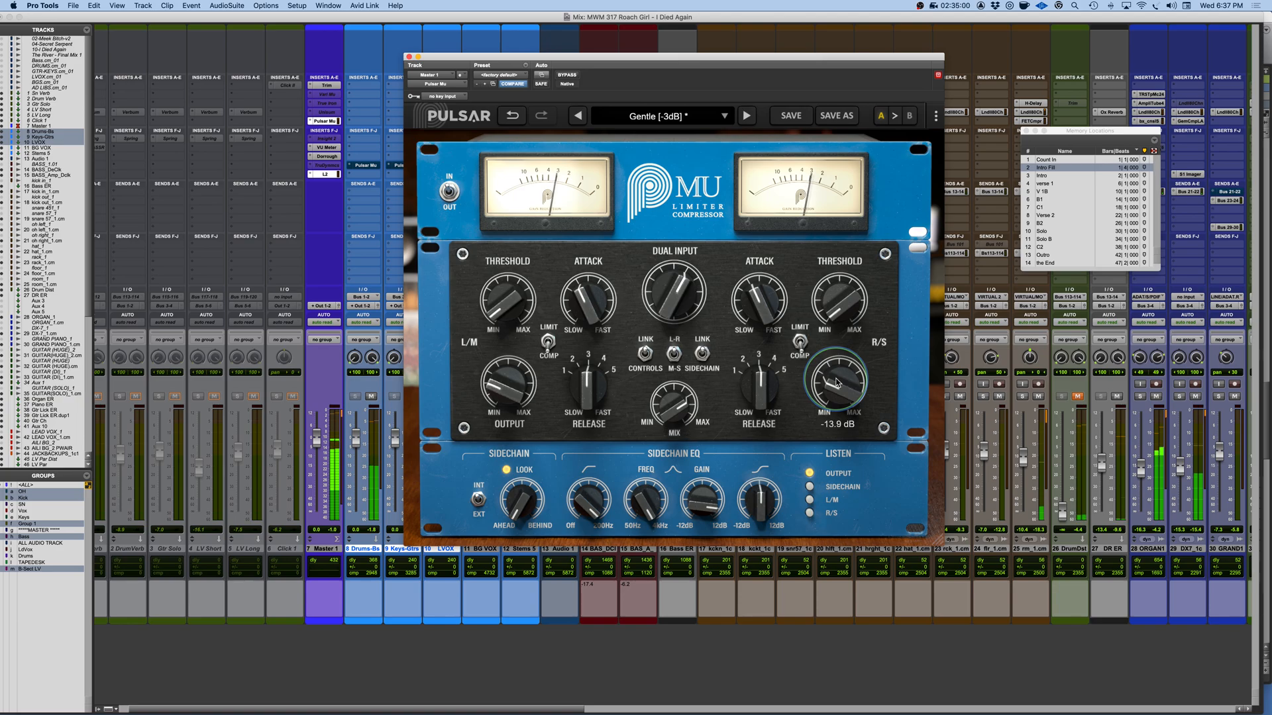
{"action": "left_click", "coordinate": [568, 77]}
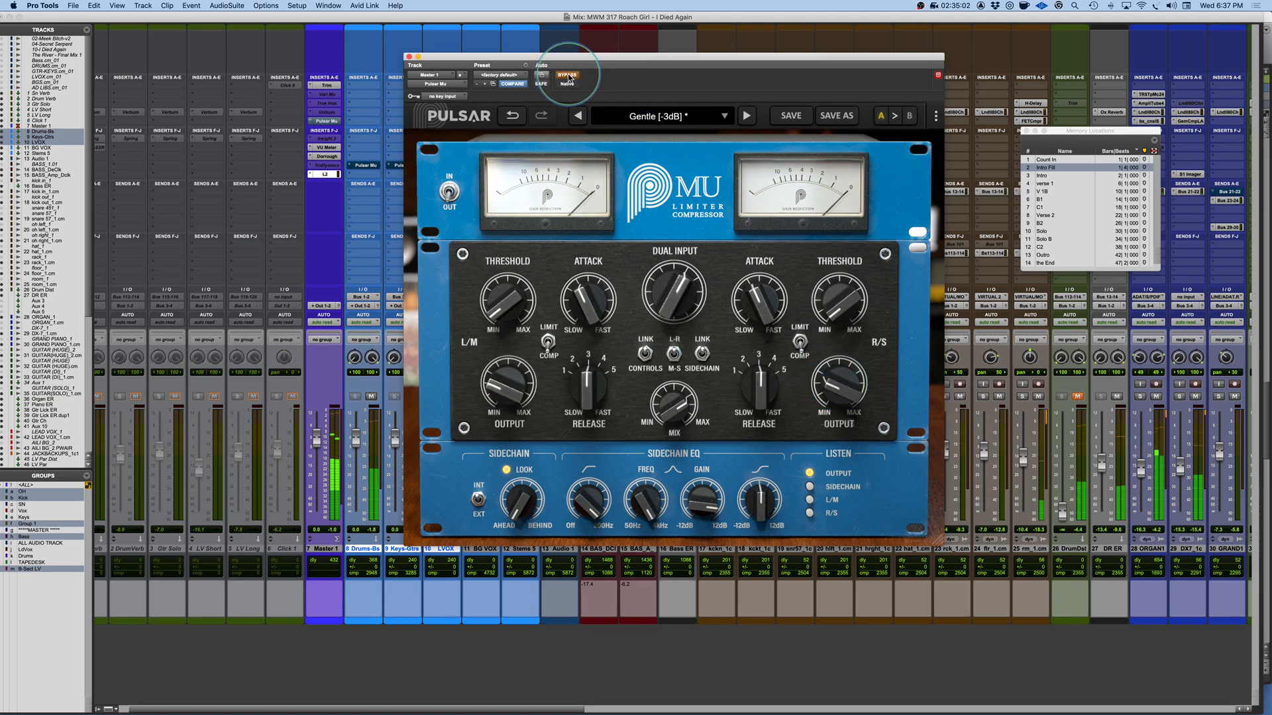
{"action": "left_click", "coordinate": [568, 76]}
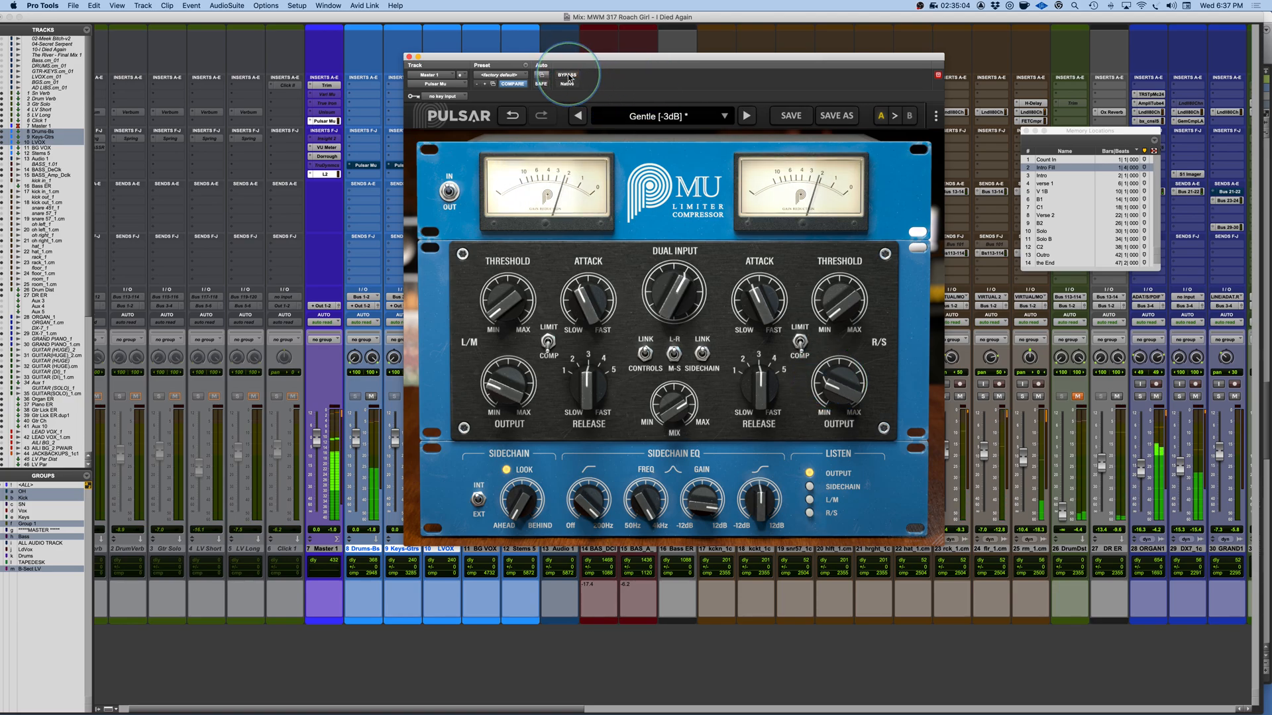